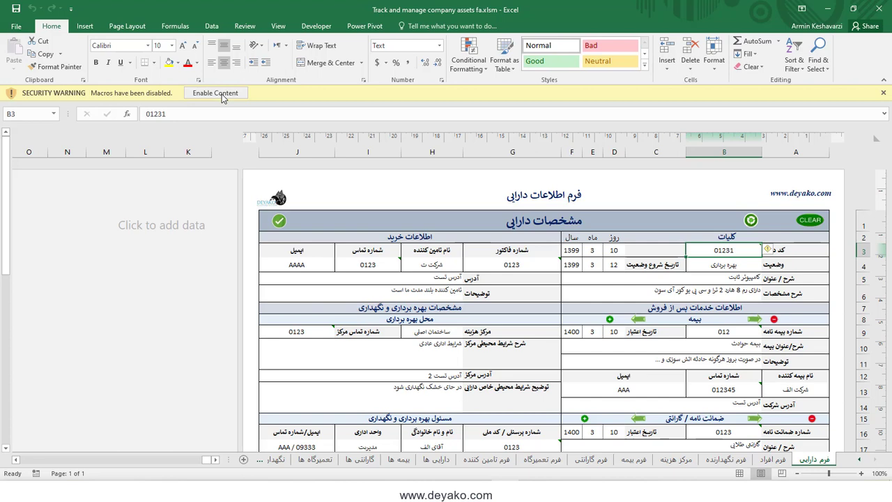
# Step: Enable the workbook's macros and scroll through the asset information form
pyautogui.click(215, 92)
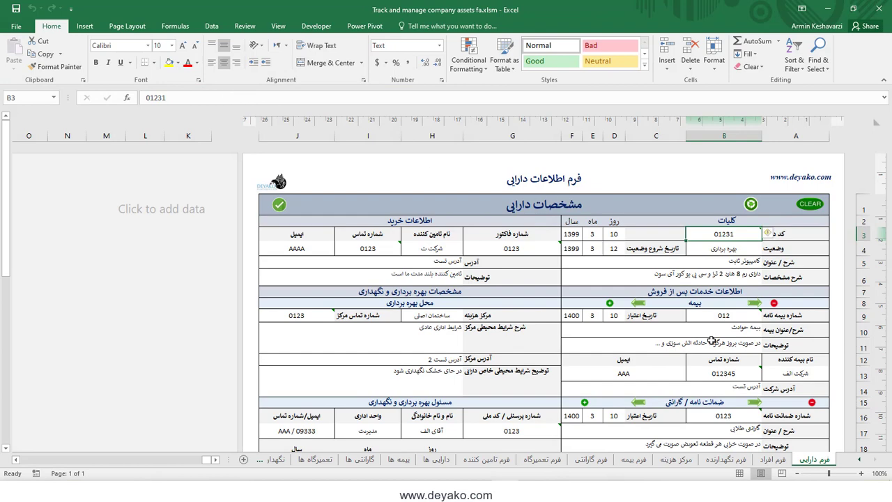
pyautogui.scroll(-2, 710, 340)
pyautogui.scroll(2, 710, 339)
pyautogui.scroll(-1, 548, 259)
pyautogui.scroll(-3, 548, 259)
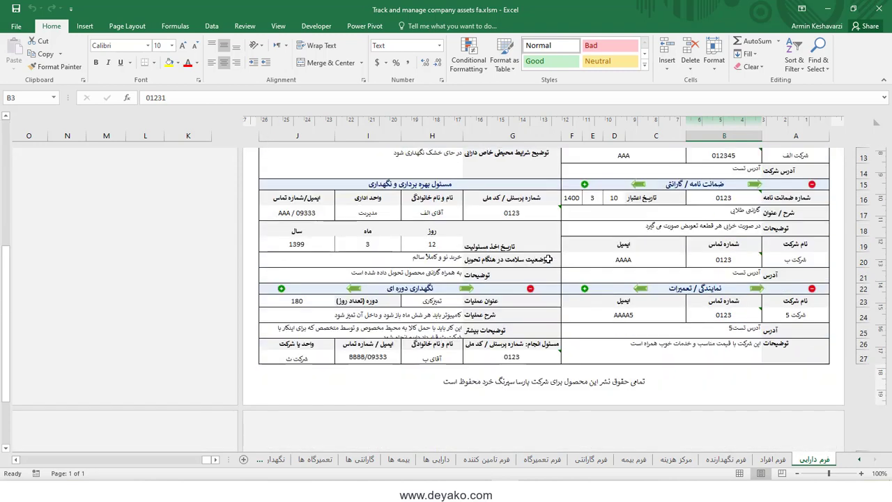
pyautogui.scroll(3, 255, 246)
pyautogui.scroll(1, 255, 246)
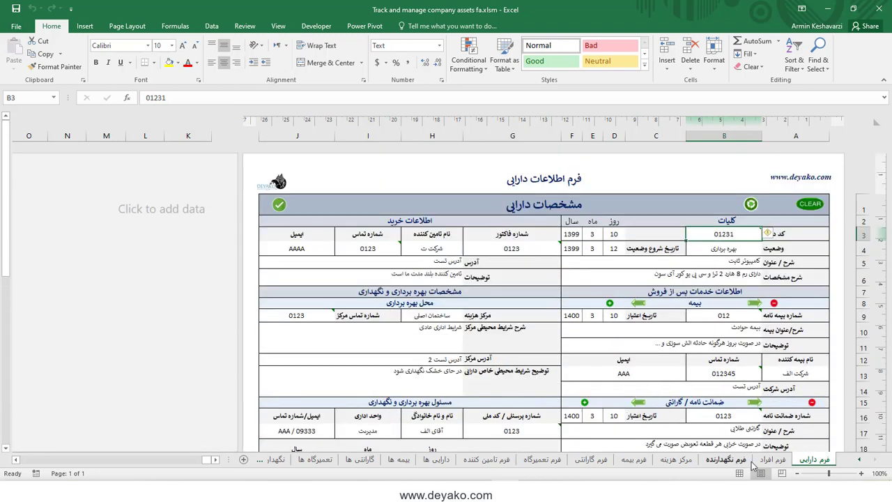
# Step: Switch the form to Normal view and scroll through it
pyautogui.click(740, 474)
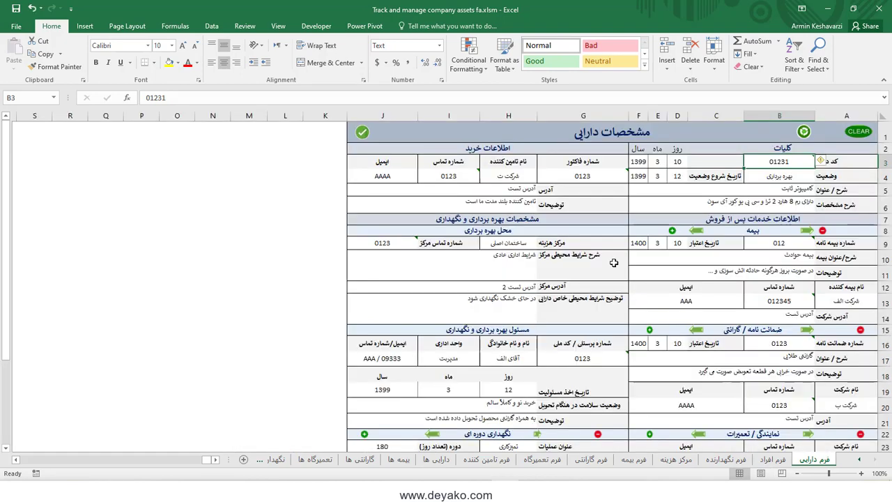
pyautogui.scroll(-1, 633, 195)
pyautogui.scroll(-3, 633, 202)
pyautogui.scroll(1, 633, 201)
pyautogui.scroll(3, 599, 223)
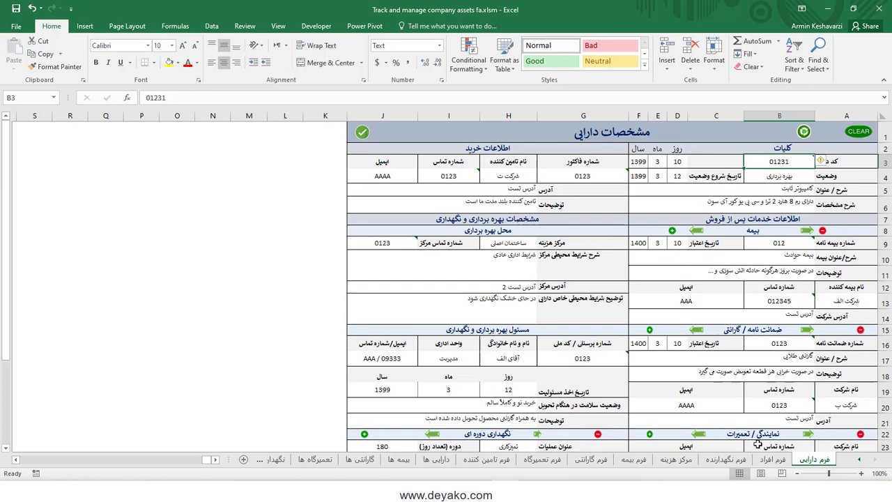
# Step: Return the form to Page Layout view and review sample record 01231
pyautogui.click(760, 473)
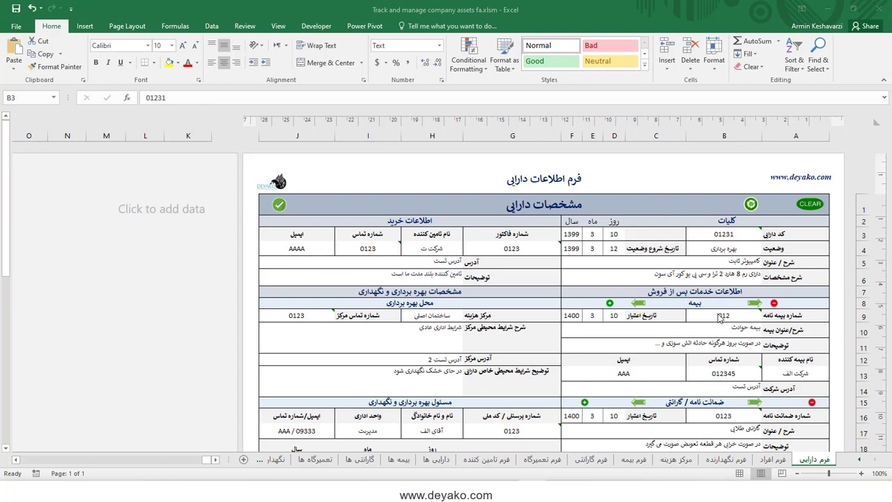
pyautogui.scroll(-3, 717, 317)
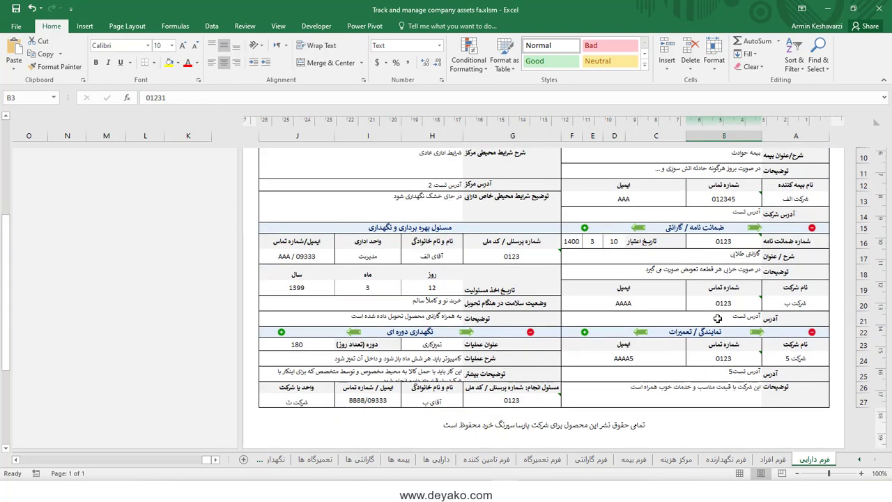
pyautogui.scroll(2, 717, 318)
pyautogui.scroll(1, 674, 274)
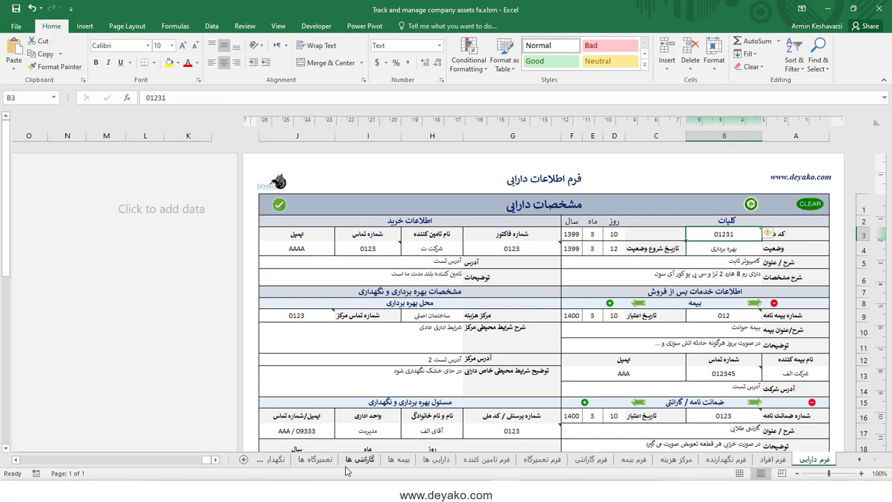
# Step: Open the دارایی ها assets table and select the asset code in A3
pyautogui.click(436, 461)
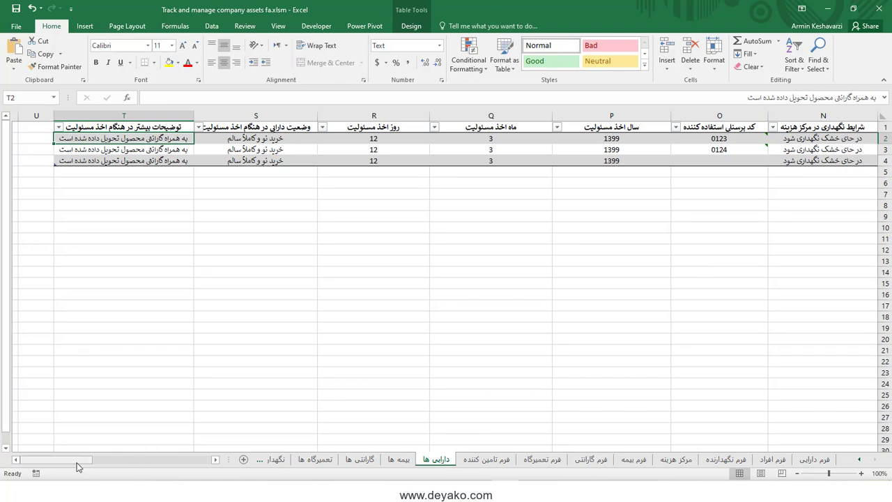
pyautogui.moveTo(75, 460); pyautogui.dragTo(208, 468)
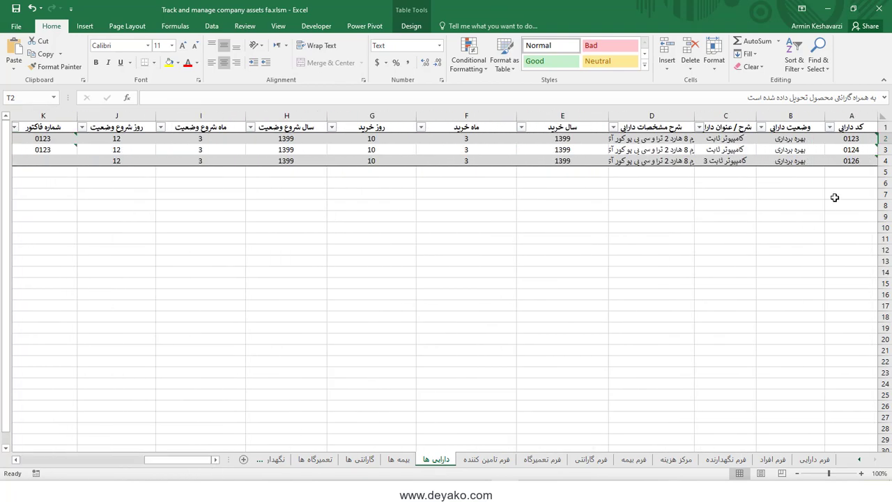
pyautogui.click(833, 149)
# Step: Browse the بیمه ها, گارانتی ها and تعمیرگاه ها tables, ending on نگهداری
pyautogui.click(398, 460)
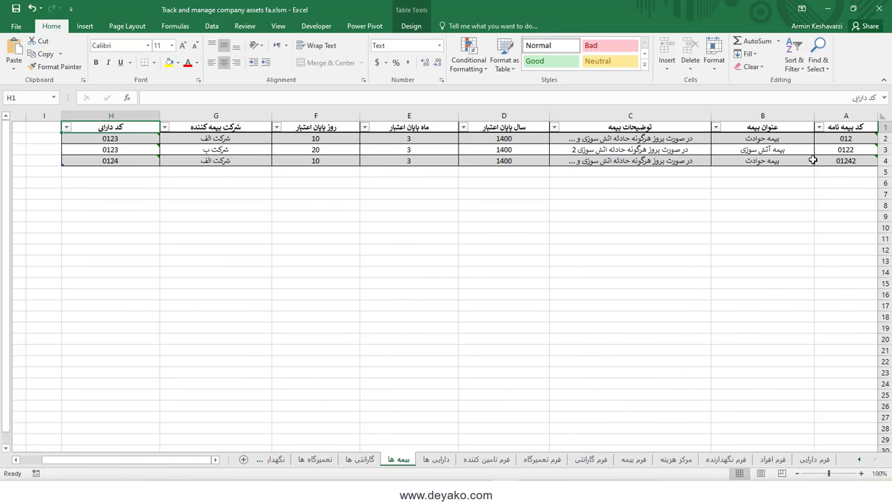
pyautogui.click(363, 459)
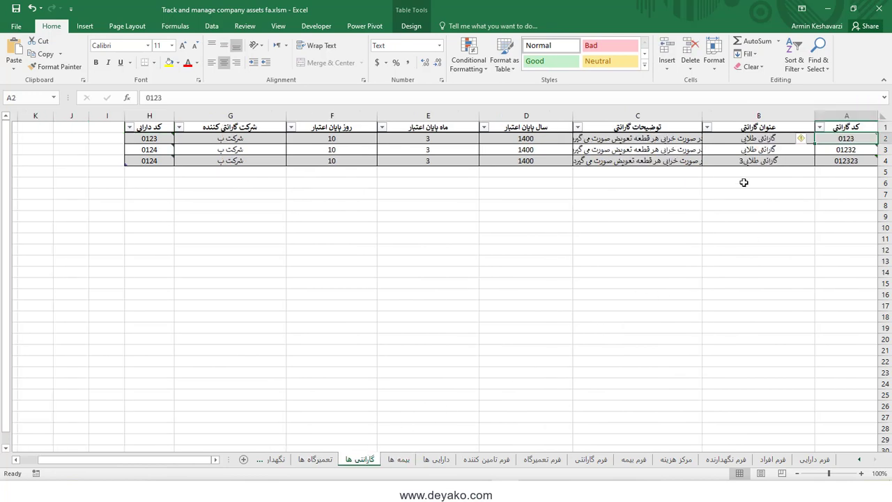
pyautogui.click(313, 461)
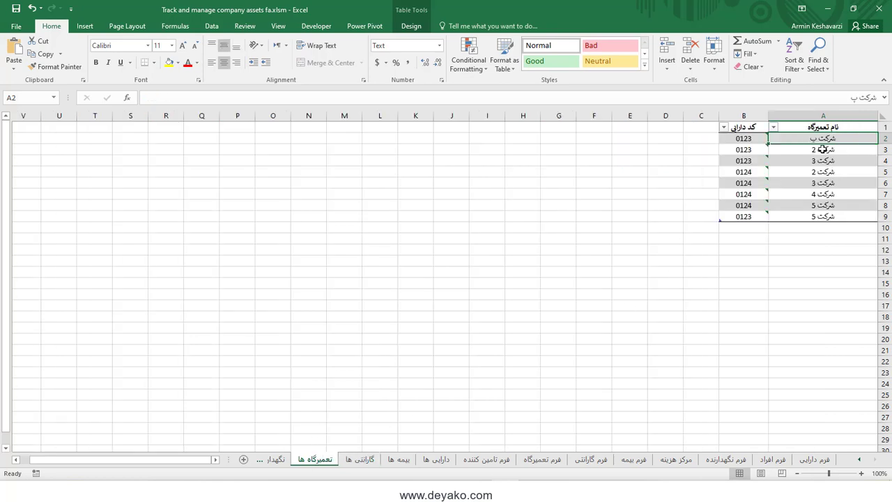
pyautogui.click(741, 138)
pyautogui.click(775, 139)
pyautogui.click(276, 459)
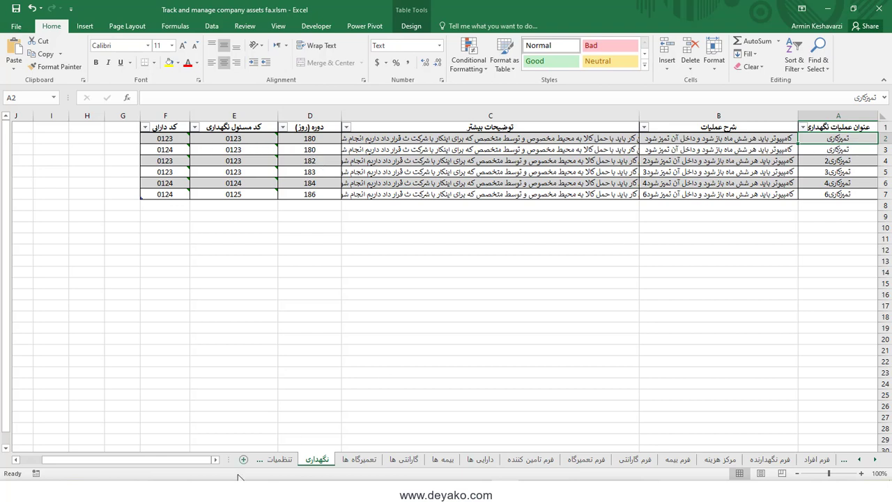
# Step: Open the تنظیمات settings sheet and scroll through the sheet tabs
pyautogui.click(282, 461)
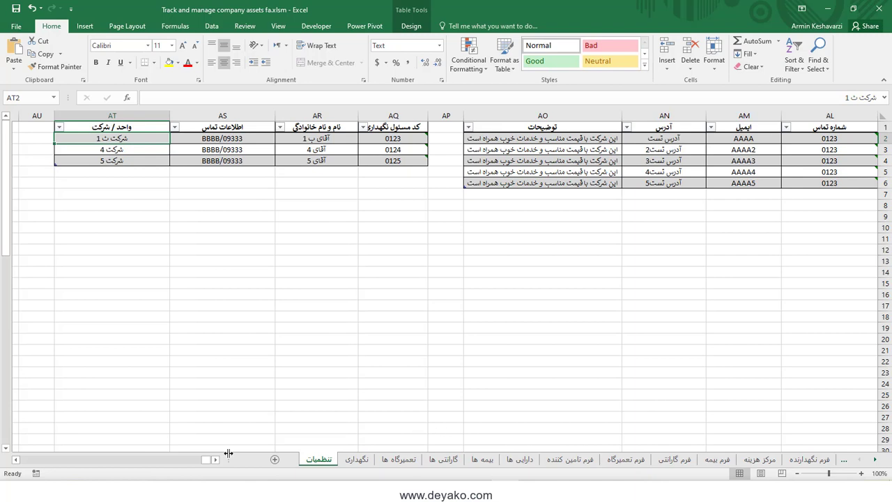
pyautogui.click(215, 459)
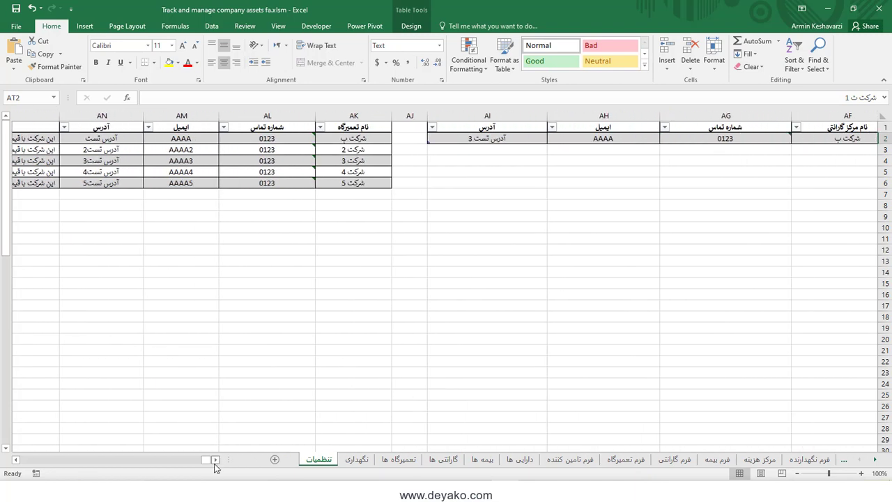
pyautogui.click(215, 459)
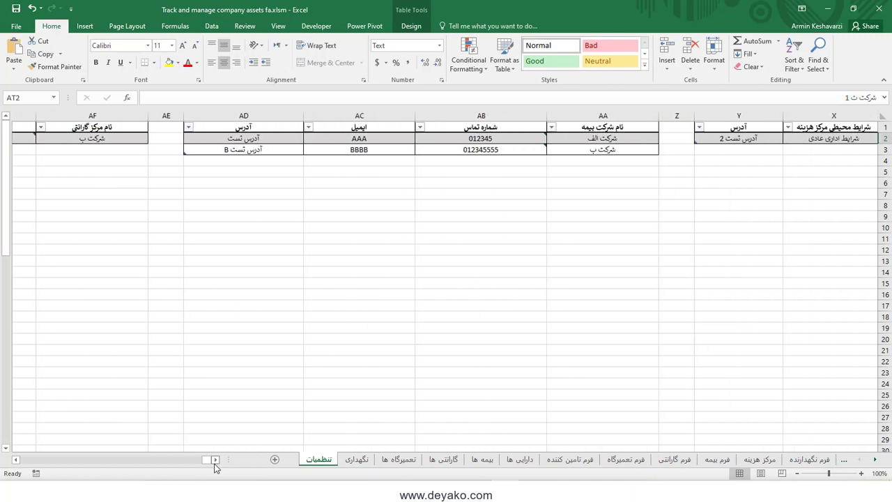
pyautogui.click(215, 460)
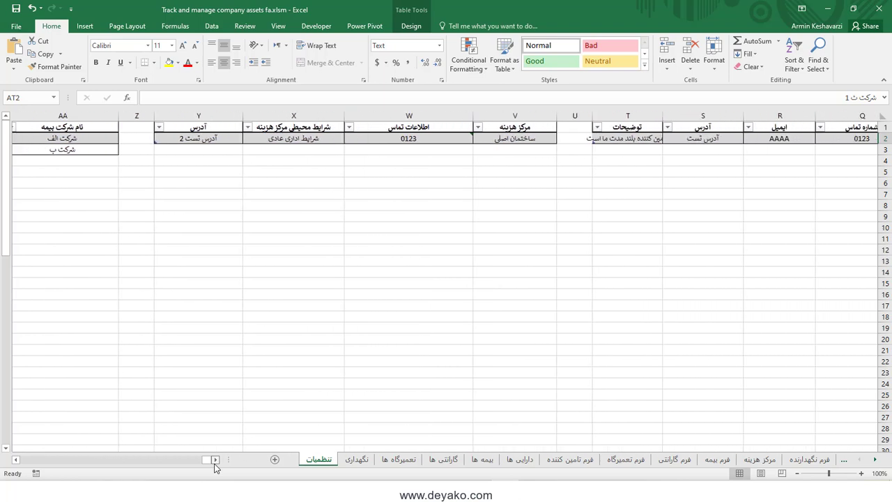
pyautogui.click(215, 459)
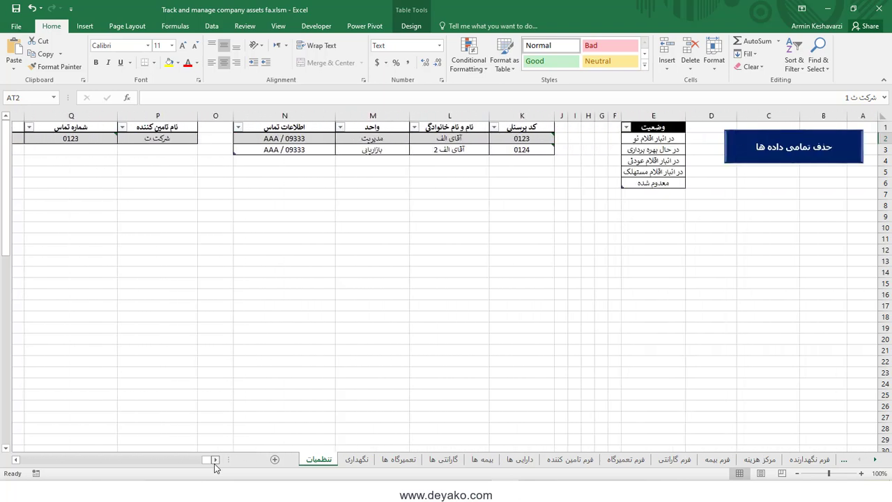
pyautogui.click(15, 460)
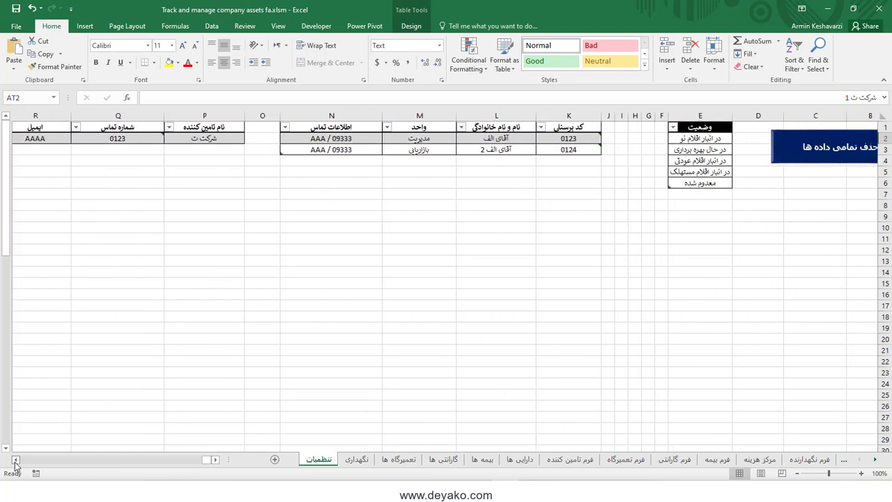
pyautogui.click(15, 460)
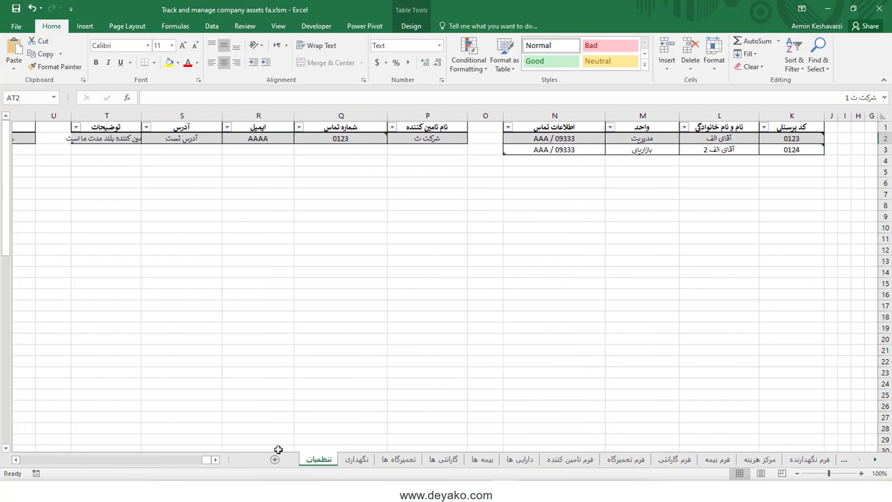
pyautogui.click(216, 460)
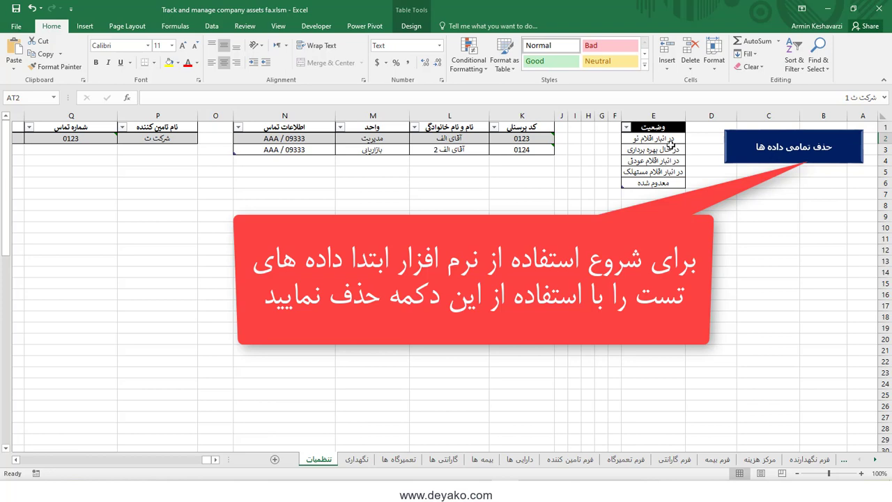
# Step: Select the status list table and the personnel codes in column K
pyautogui.click(663, 117)
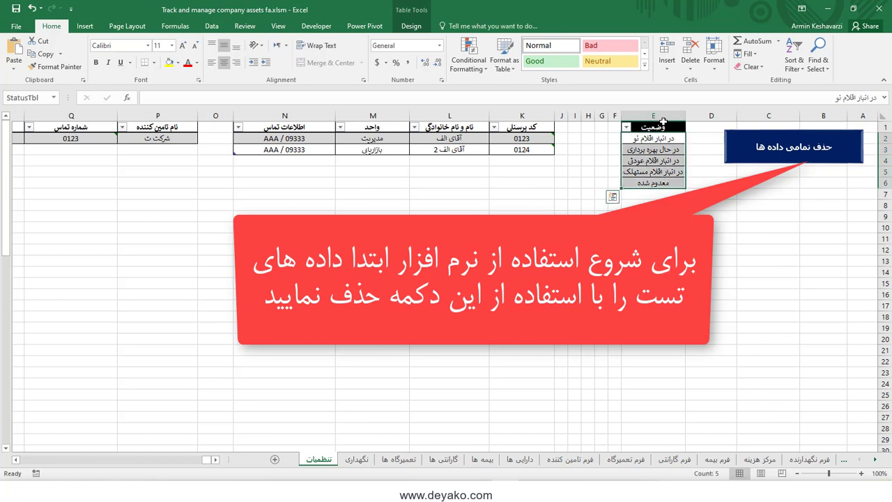
pyautogui.click(662, 138)
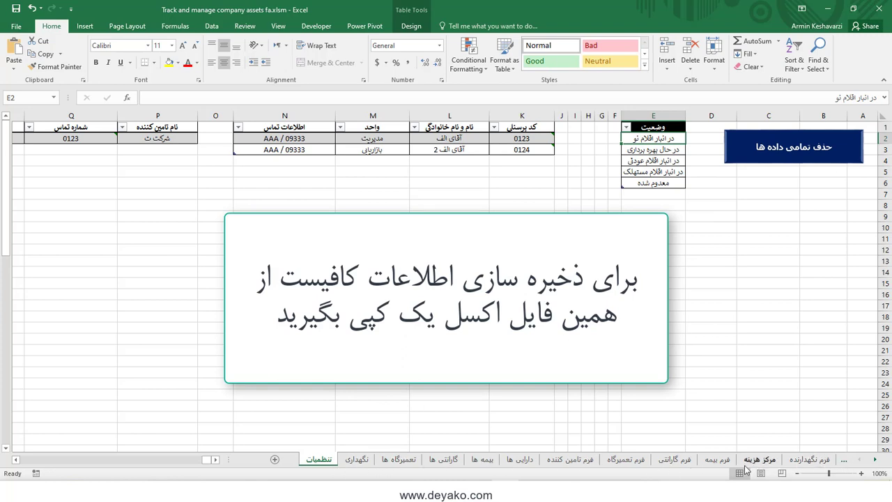
pyautogui.click(503, 128)
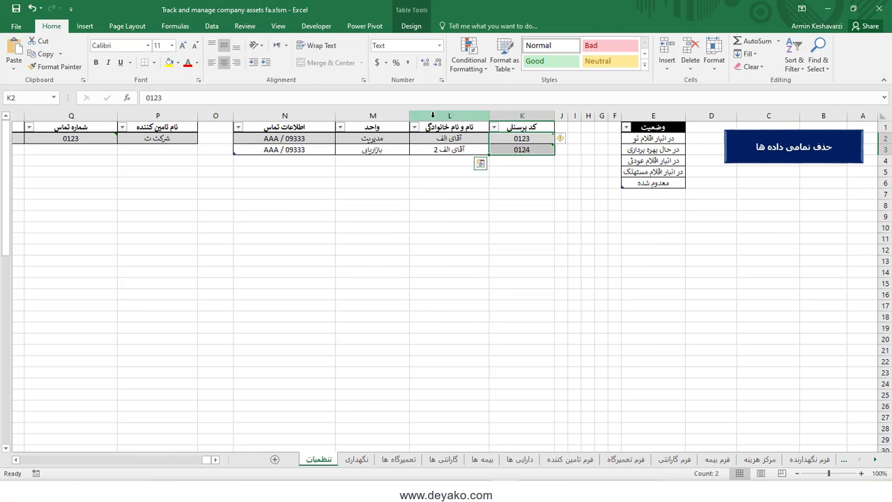
pyautogui.click(876, 460)
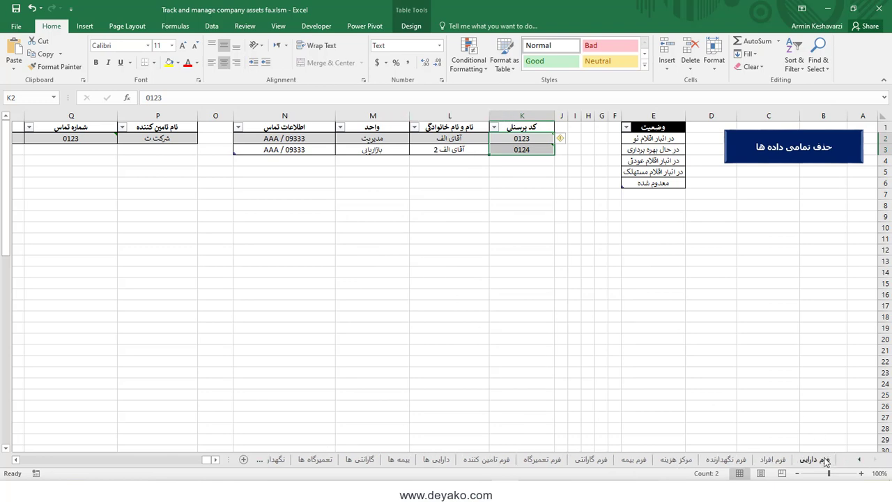
# Step: Return to the فرم دارایی asset form and inspect the status start date label cells
pyautogui.click(819, 459)
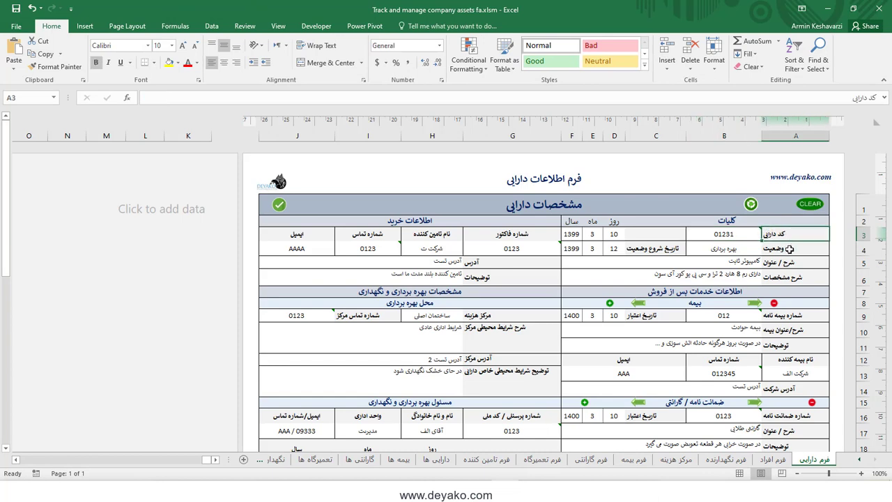
pyautogui.click(789, 249)
pyautogui.click(792, 278)
pyautogui.click(629, 248)
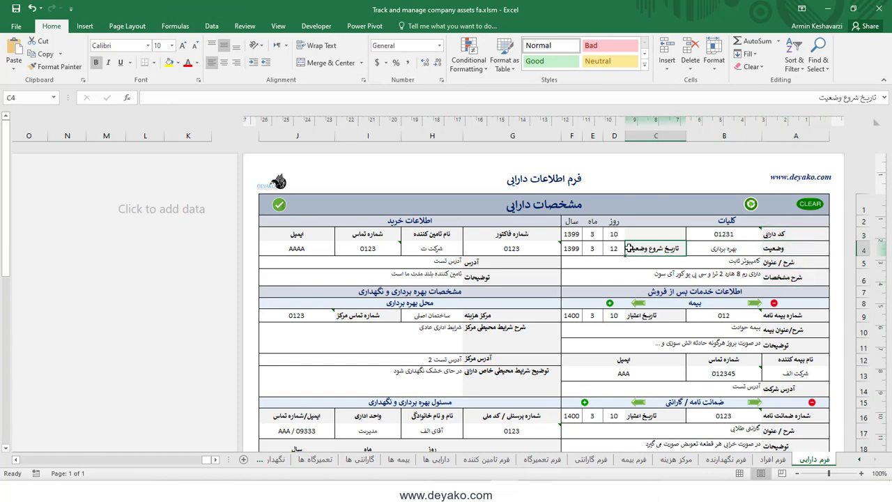
# Step: Enter the label تاریخ خرید in the empty cell C3
pyautogui.doubleClick(657, 234)
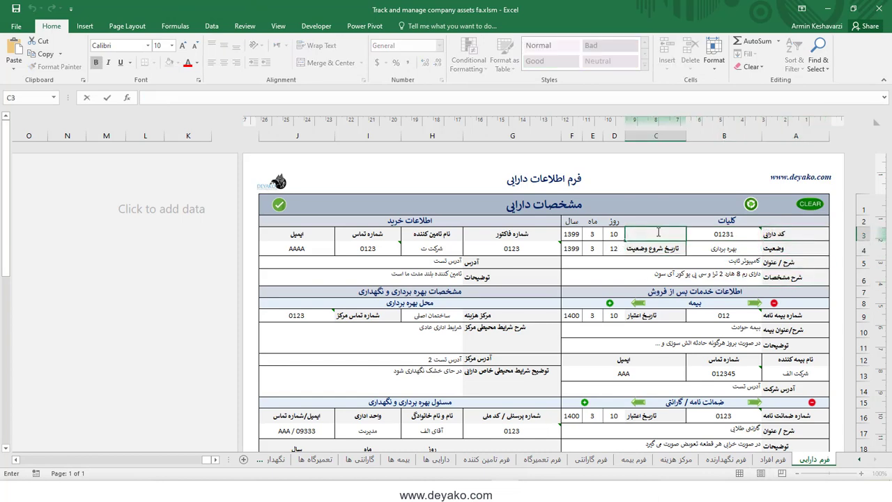
pyautogui.write('تاریخ')
pyautogui.write(' خرید')
pyautogui.press('Return')
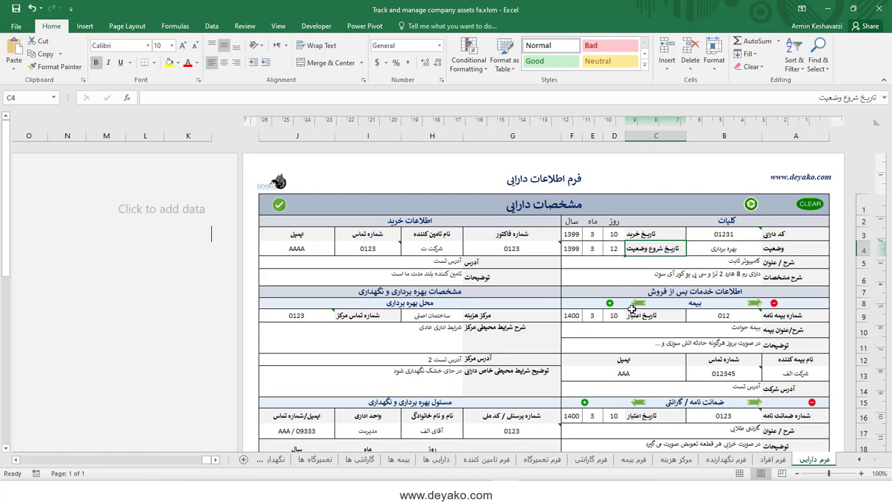
# Step: Look at the فرم افراد staff and فرم تامین کننده supplier forms, returning to فرم دارایی
pyautogui.click(772, 459)
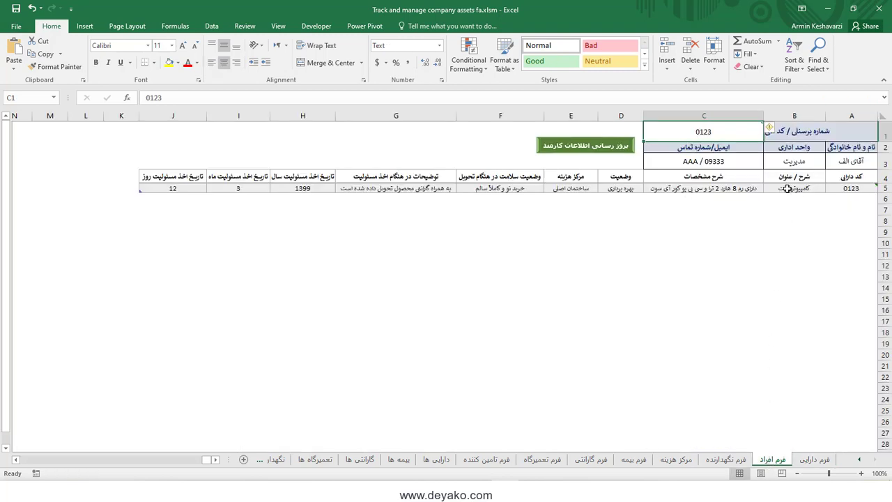
pyautogui.click(813, 459)
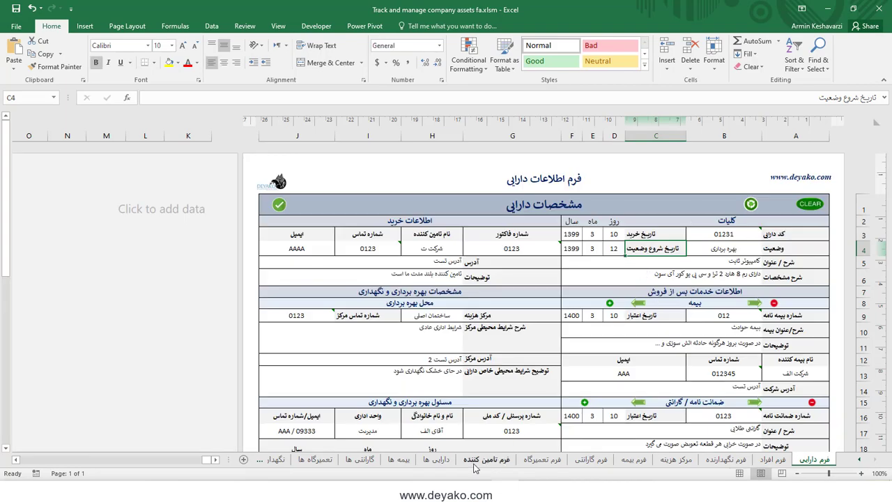
pyautogui.click(478, 462)
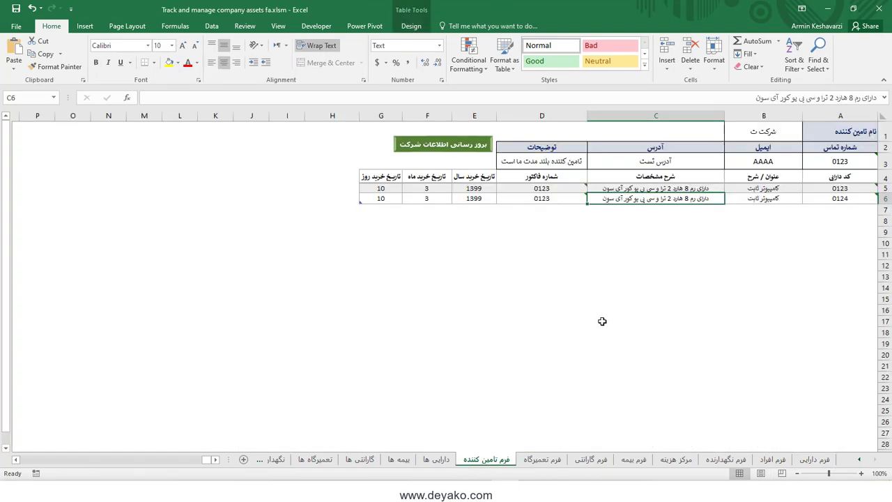
pyautogui.click(810, 461)
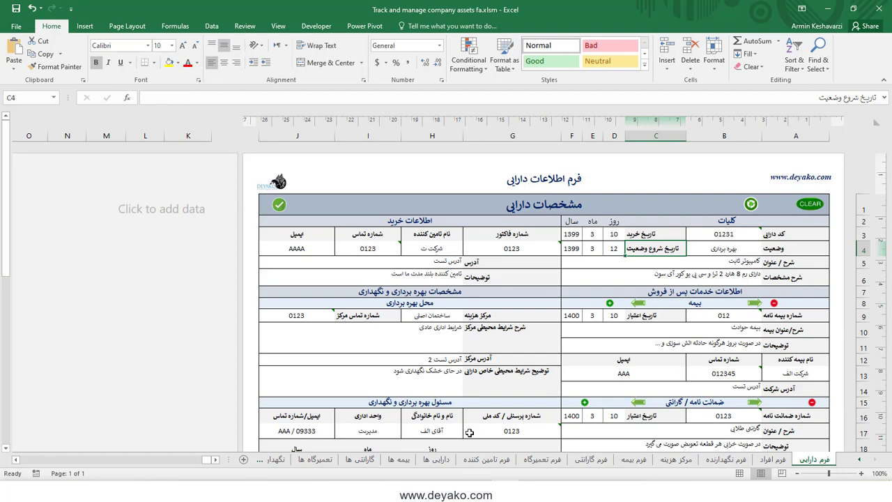
pyautogui.click(777, 461)
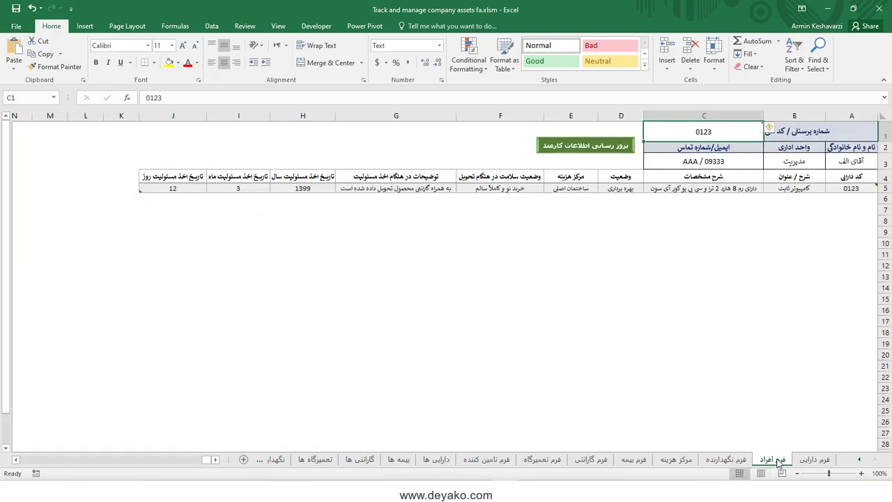
pyautogui.click(725, 460)
pyautogui.click(676, 460)
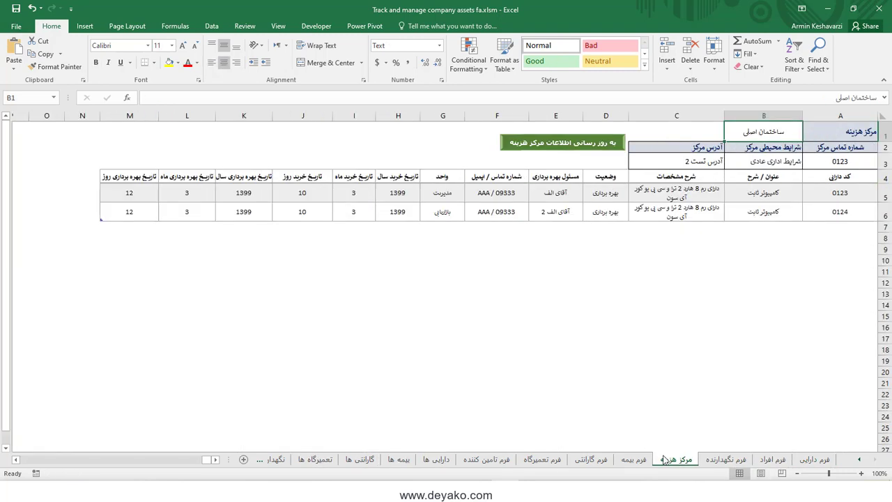
pyautogui.click(775, 462)
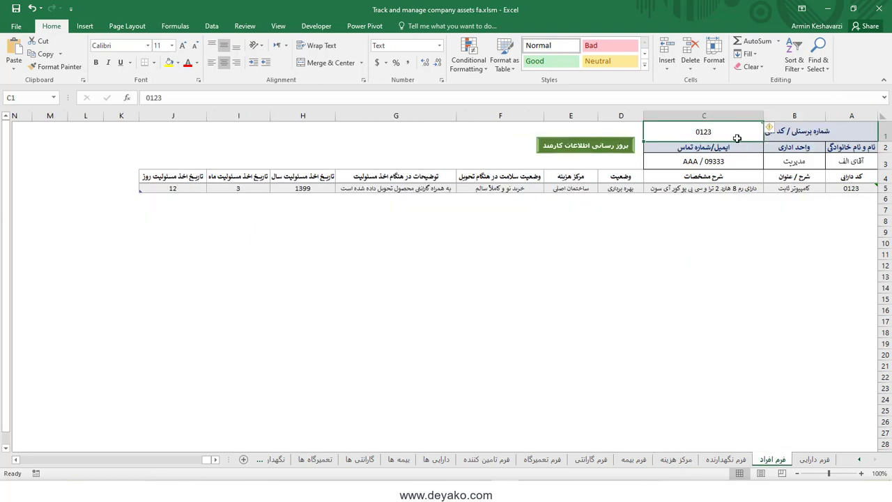
pyautogui.click(833, 131)
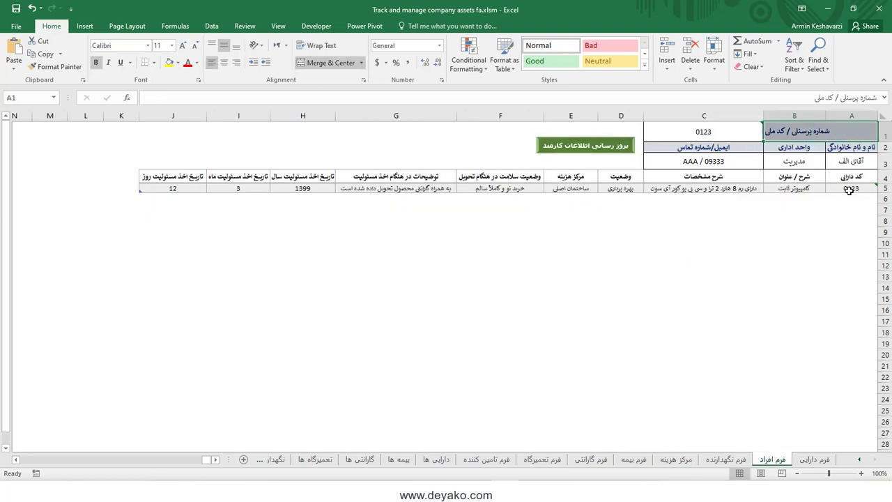
pyautogui.click(730, 128)
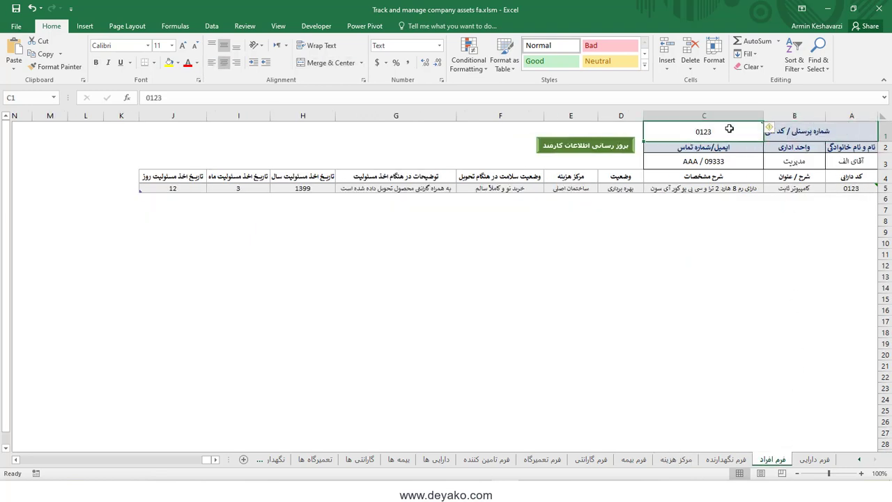
pyautogui.click(877, 187)
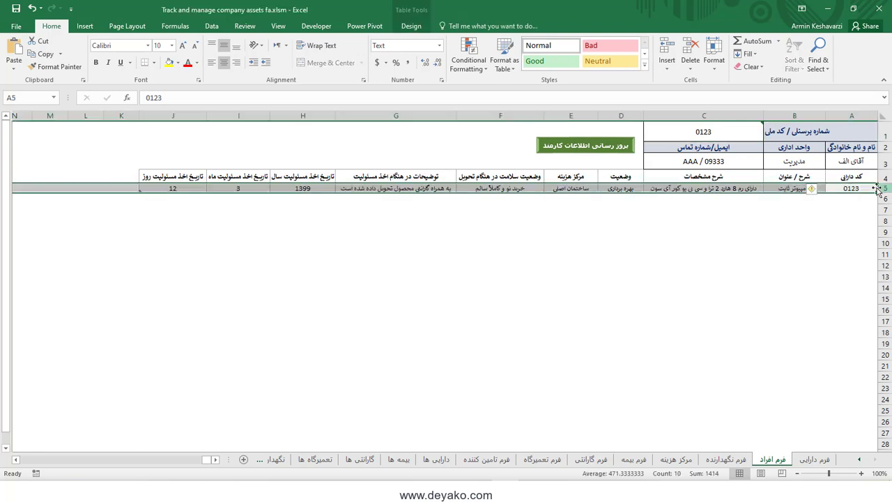
pyautogui.click(729, 129)
pyautogui.doubleClick(727, 133)
pyautogui.press('BackSpace')
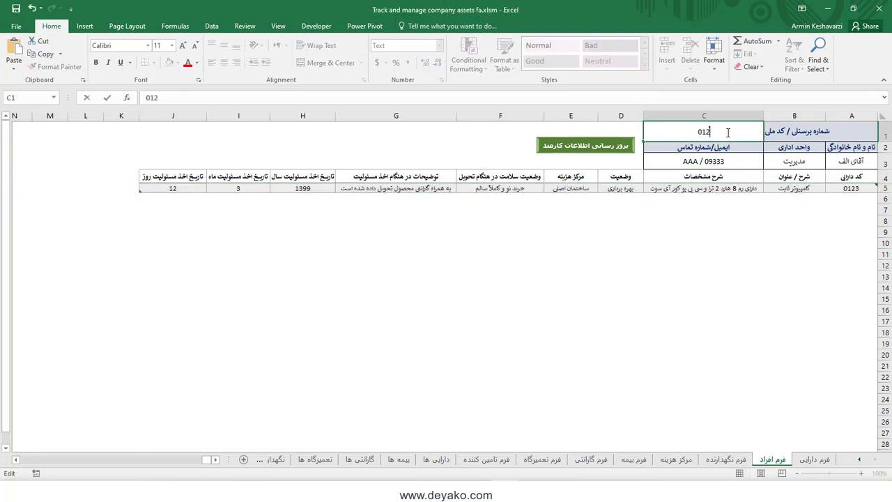
pyautogui.write('4')
pyautogui.press('Return')
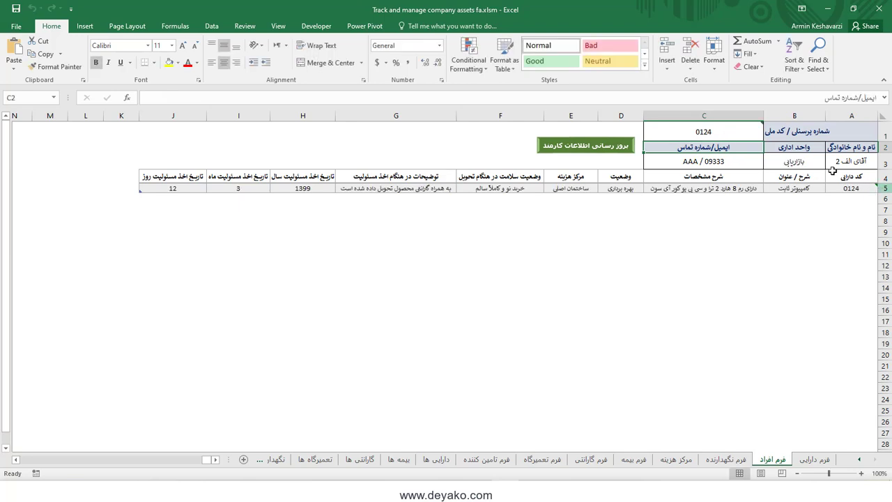
pyautogui.doubleClick(698, 131)
pyautogui.hotkey('shift', 'End')
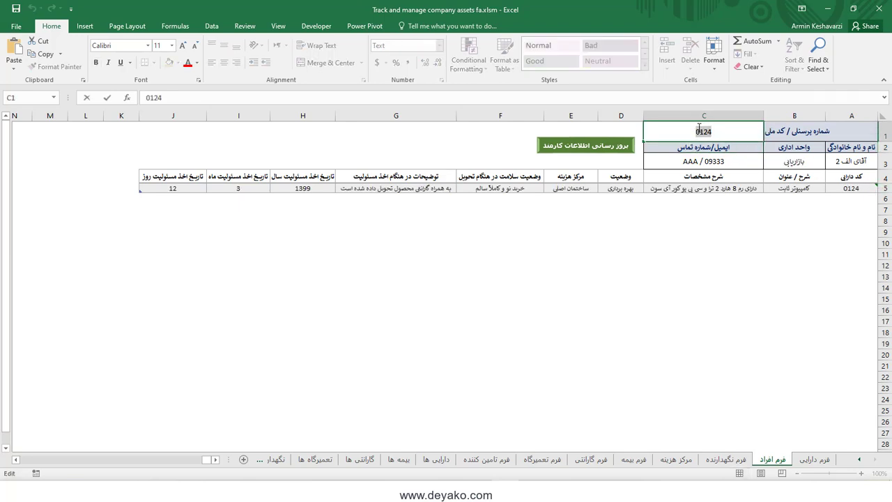
pyautogui.press('Delete')
pyautogui.press('Return')
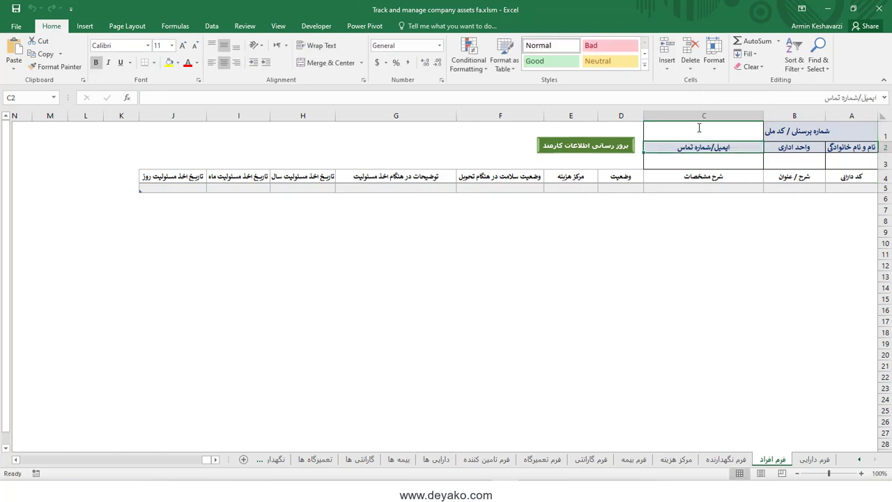
pyautogui.click(699, 128)
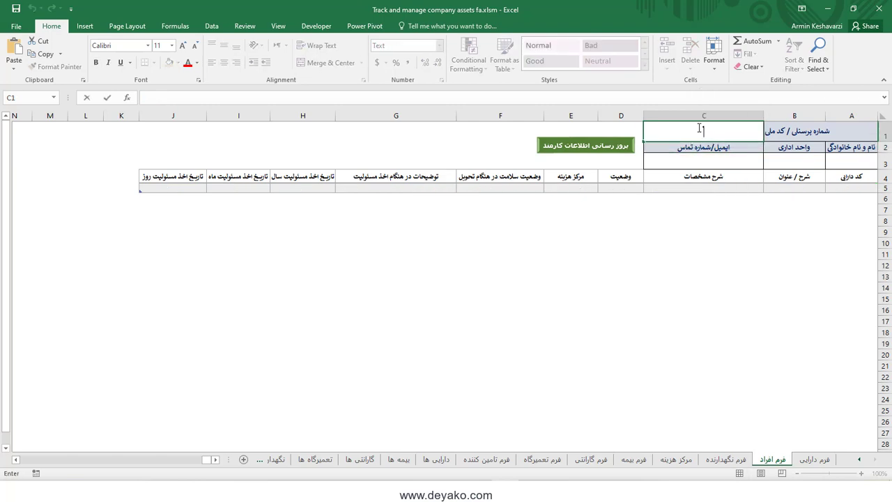
pyautogui.write('123333')
pyautogui.press('Return')
pyautogui.click(699, 137)
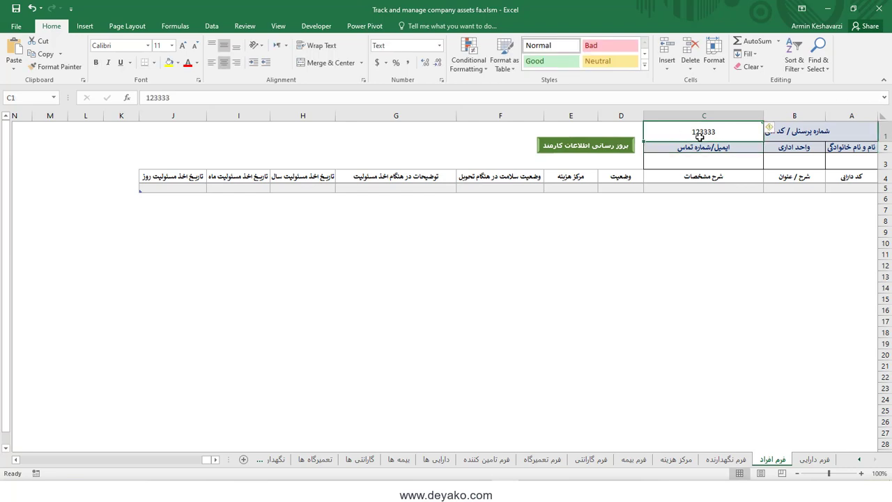
pyautogui.write('01')
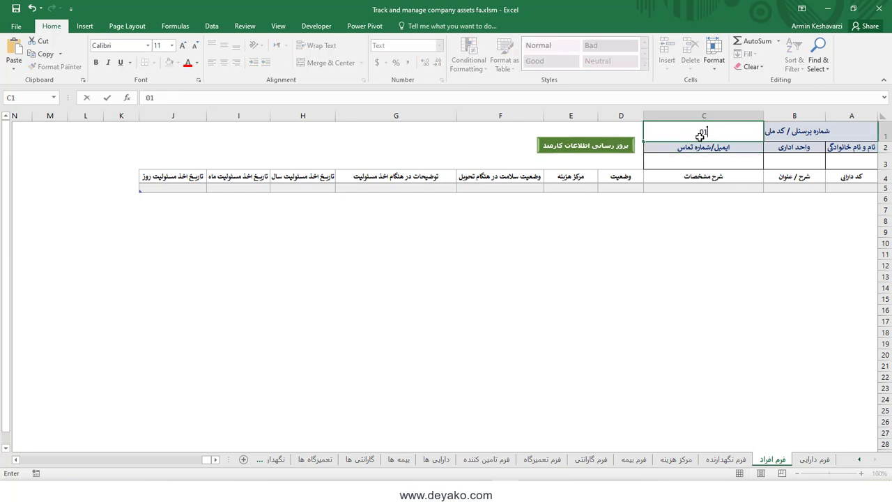
pyautogui.write('23')
pyautogui.press('Return')
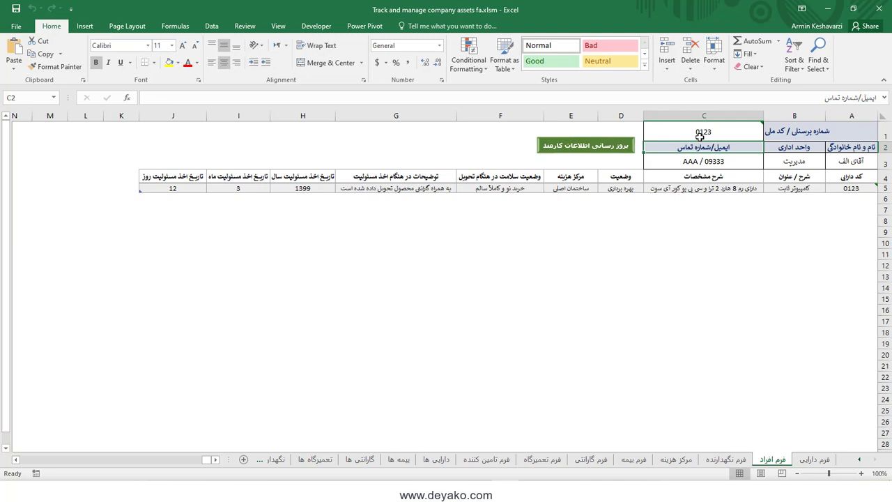
pyautogui.click(866, 188)
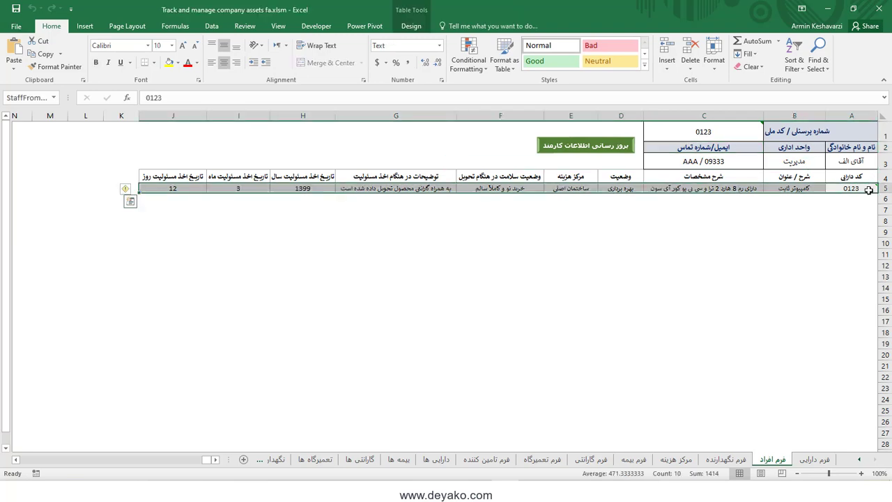
pyautogui.keyDown('ctrl'); pyautogui.click(857, 175); pyautogui.keyUp('ctrl')
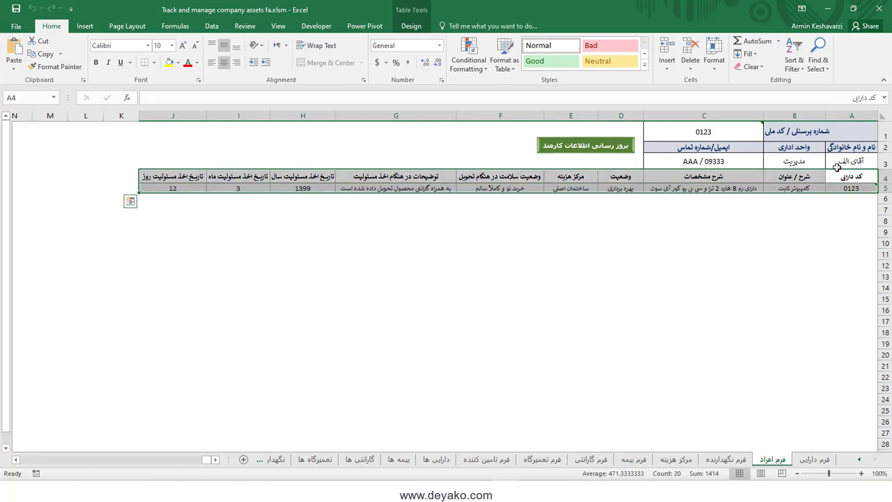
pyautogui.click(757, 159)
pyautogui.click(859, 161)
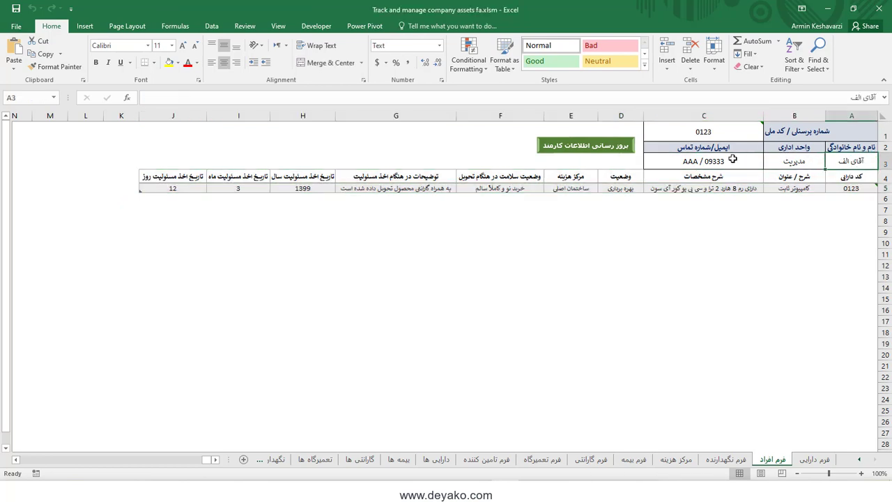
# Step: Append ' 2' to employee 0123's name in A3 and run the update-employee macro
pyautogui.moveTo(733, 159); pyautogui.dragTo(853, 164)
pyautogui.doubleClick(843, 160)
pyautogui.write('2')
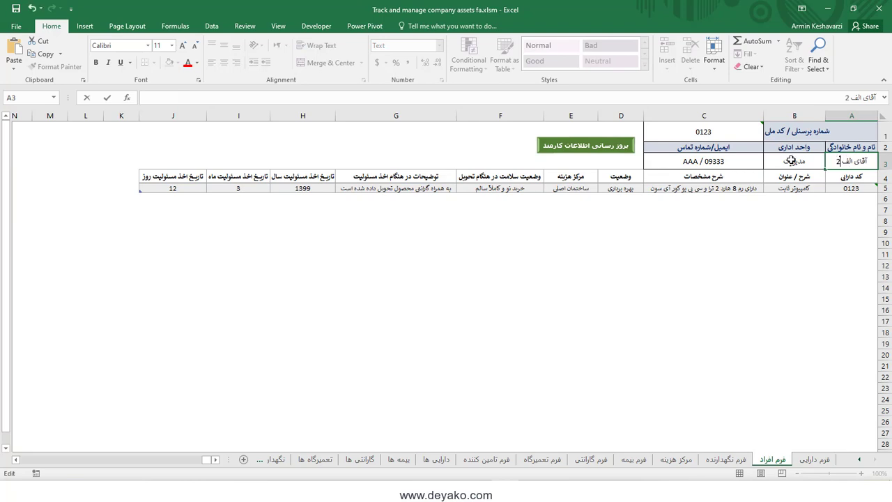
pyautogui.click(787, 160)
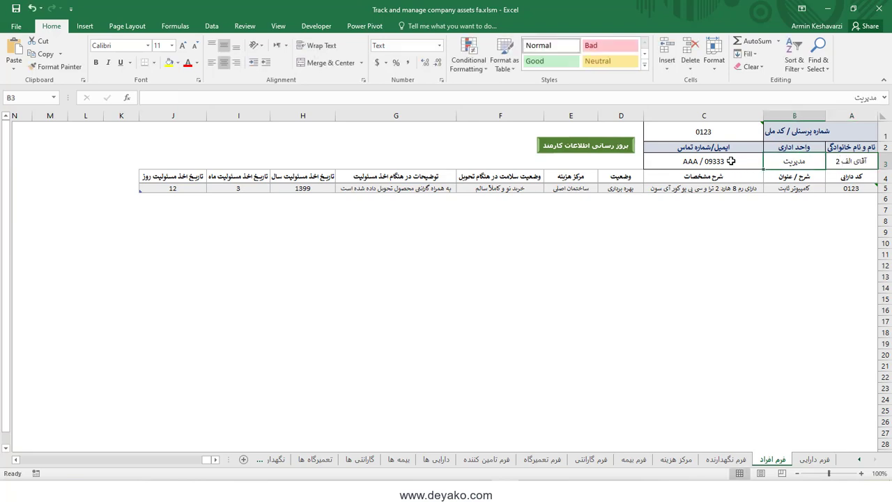
pyautogui.click(592, 147)
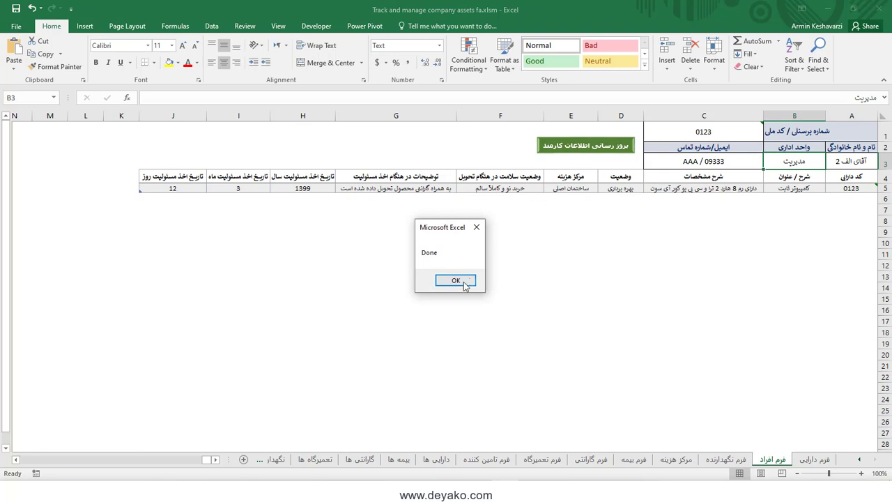
pyautogui.click(456, 280)
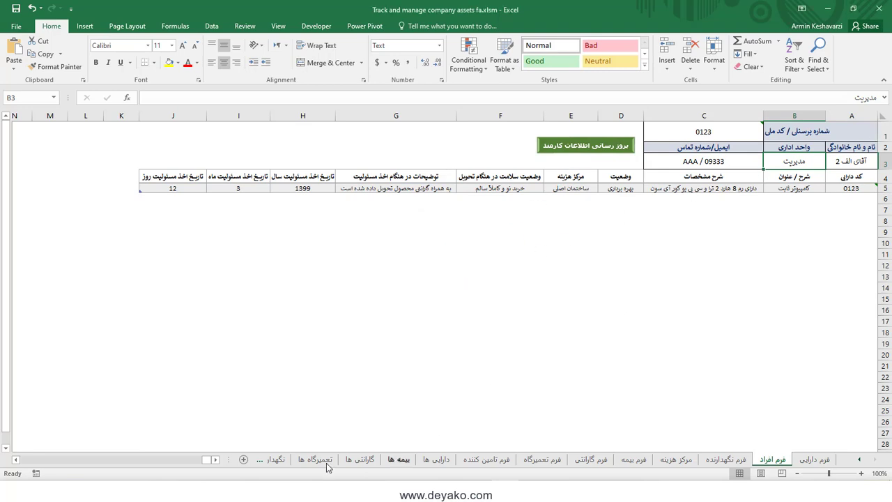
# Step: On the تنظیمات sheet, shorten the second employee's name in L3
pyautogui.click(262, 460)
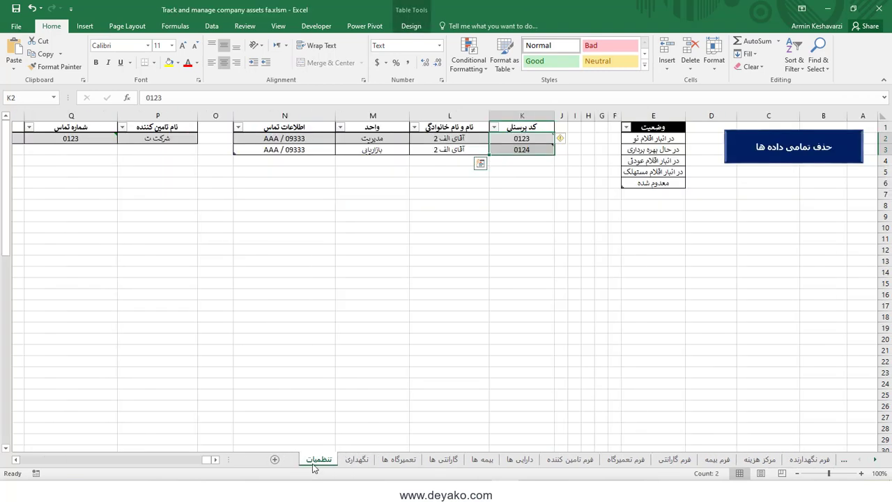
pyautogui.click(457, 139)
pyautogui.doubleClick(437, 152)
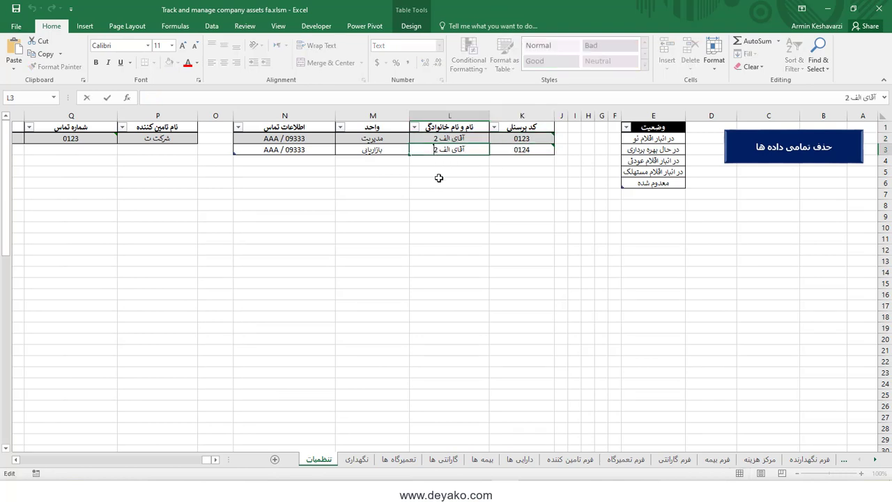
pyautogui.press('BackSpace')
pyautogui.press('BackSpace')
pyautogui.press('Return')
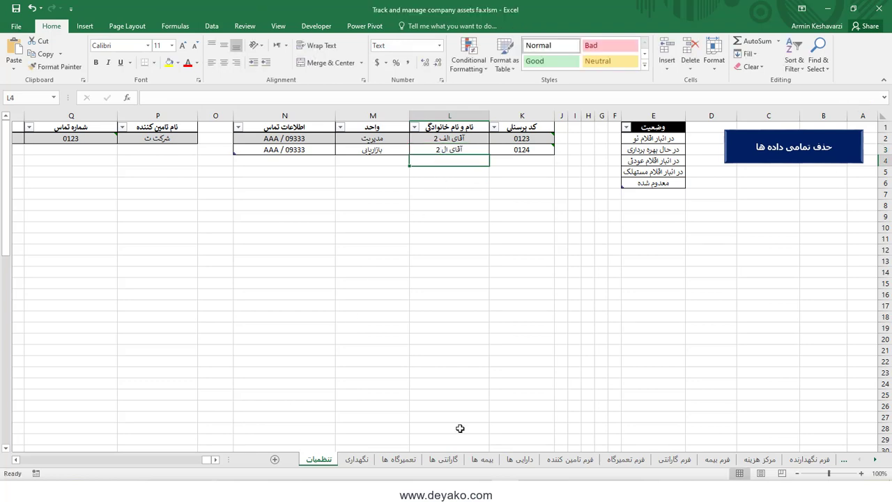
pyautogui.click(366, 463)
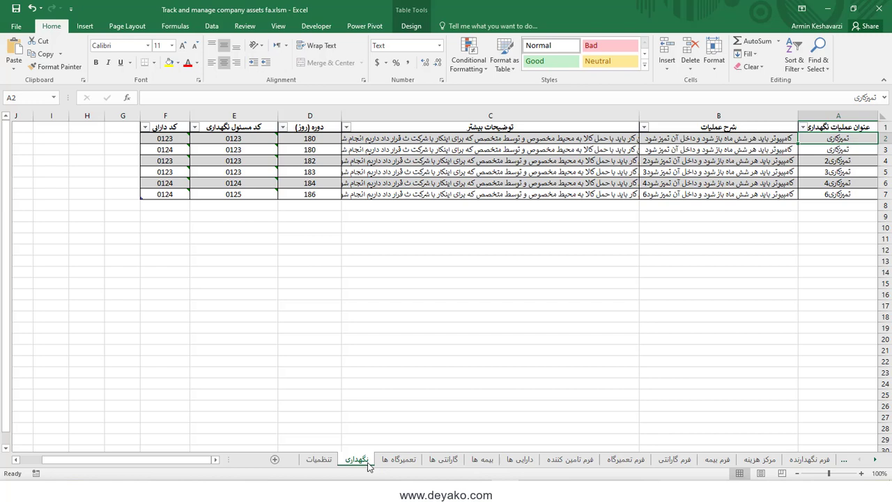
# Step: Open the گارانتی ها sheet and filter warranty titles to گارانتی طلایی only
pyautogui.click(324, 461)
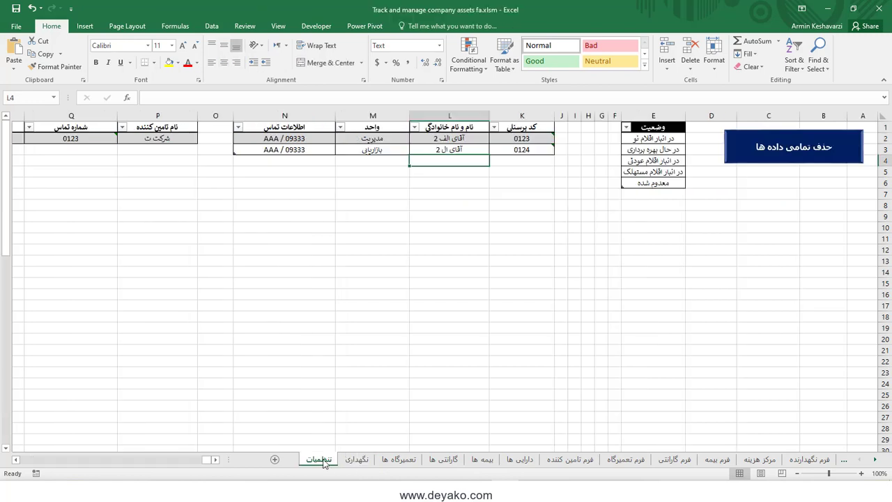
pyautogui.click(399, 460)
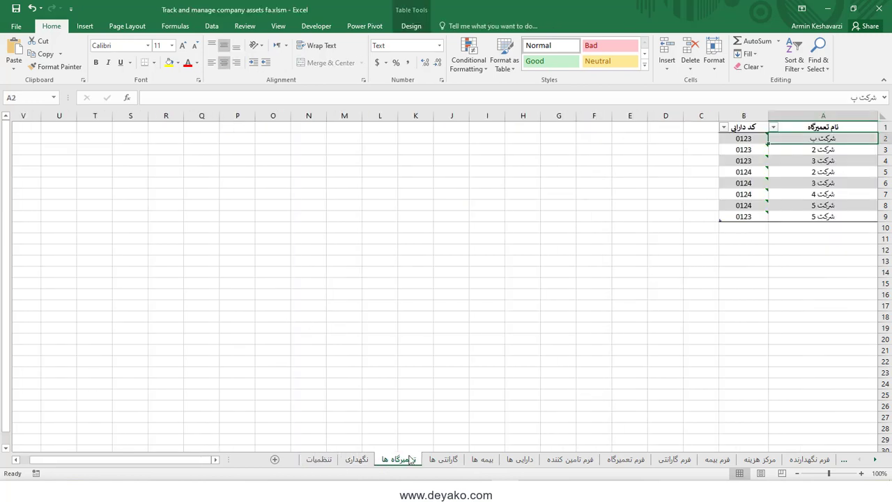
pyautogui.click(449, 460)
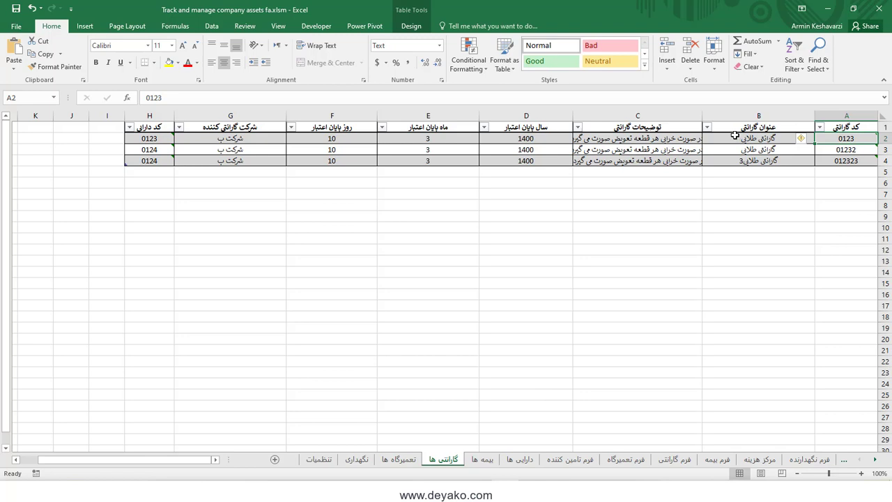
pyautogui.click(707, 126)
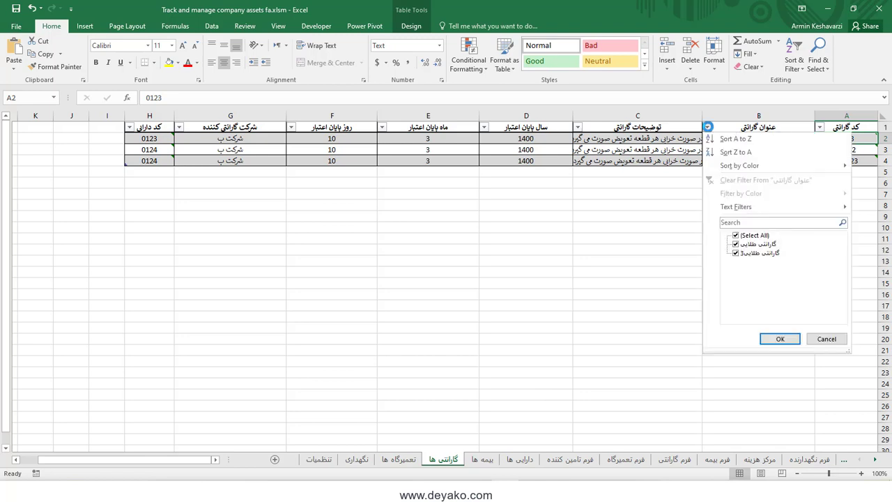
pyautogui.click(739, 235)
pyautogui.click(735, 244)
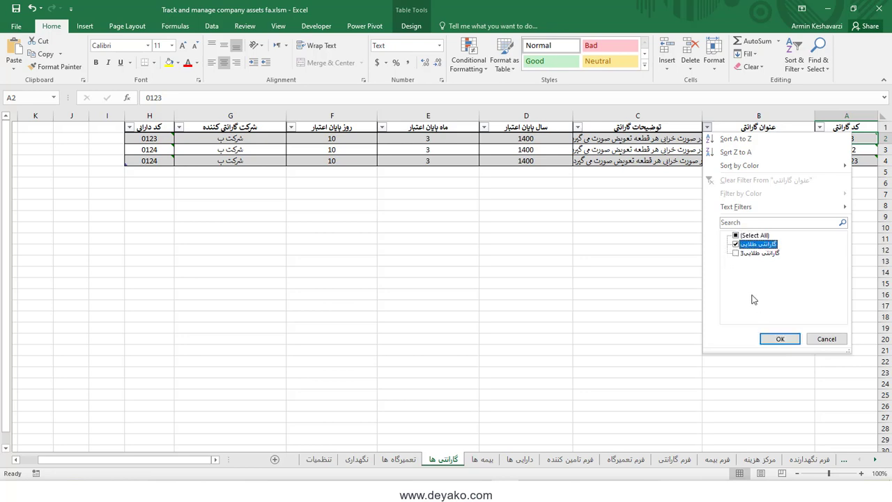
pyautogui.click(779, 339)
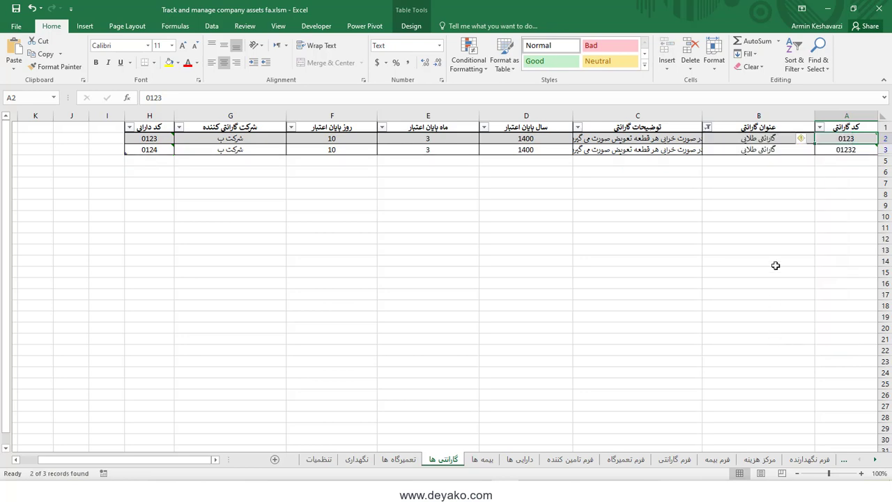
# Step: Clear the title filter so all three warranty records show again
pyautogui.click(729, 144)
pyautogui.click(707, 127)
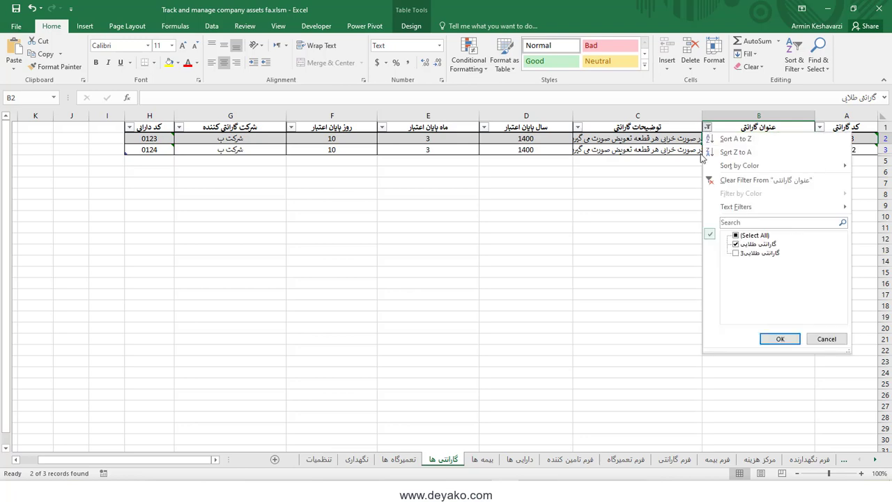
pyautogui.click(753, 177)
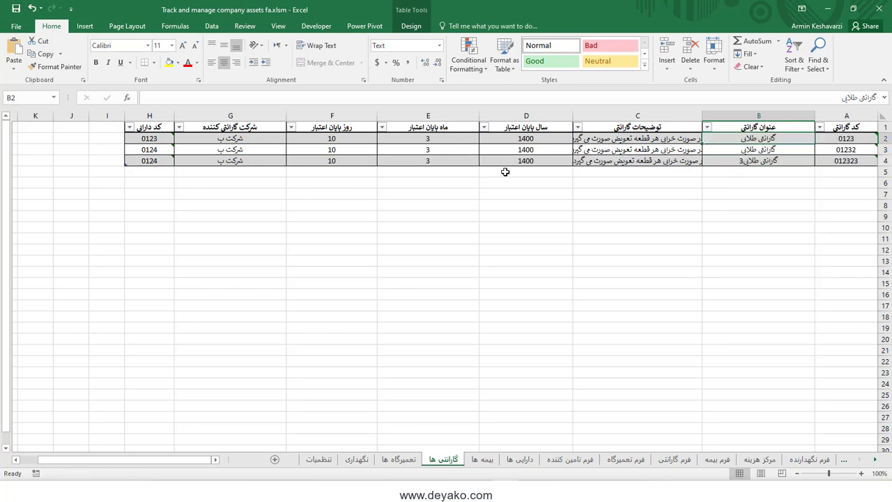
pyautogui.click(875, 460)
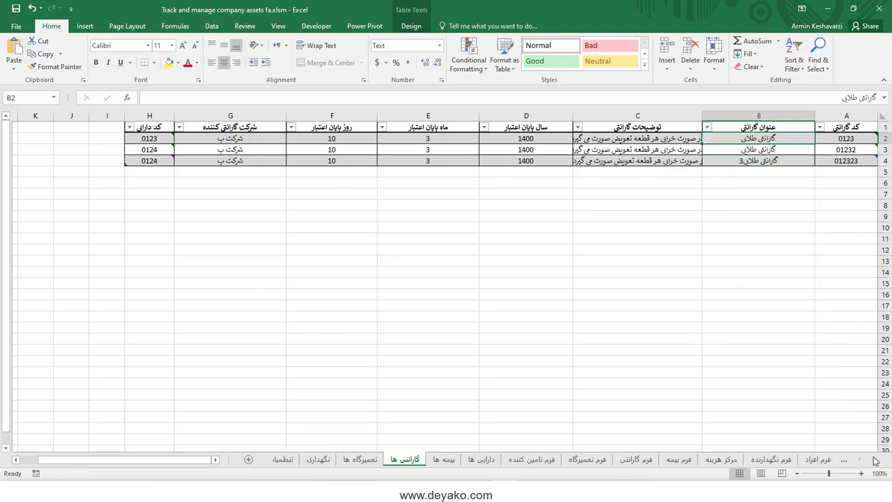
pyautogui.click(875, 460)
# Step: Open the فرم دارایی asset form and scroll through its fields
pyautogui.click(821, 460)
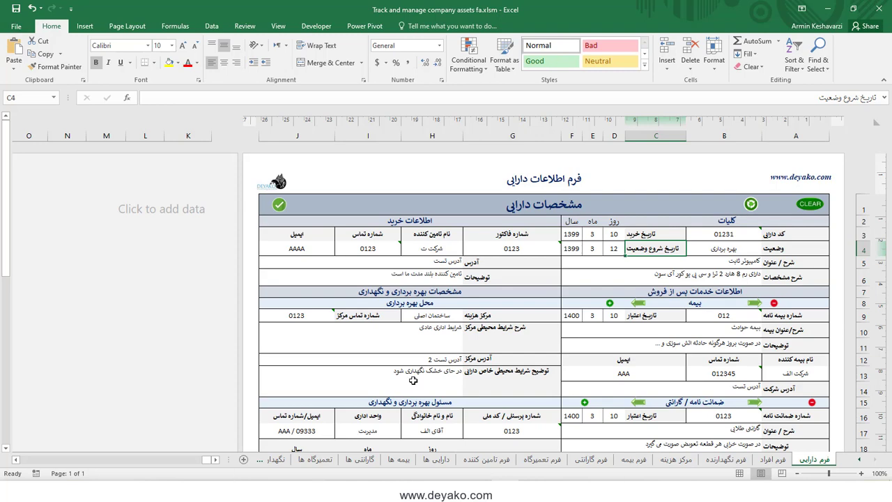
pyautogui.scroll(-2, 413, 380)
pyautogui.scroll(-1, 413, 380)
pyautogui.scroll(3, 673, 234)
pyautogui.click(398, 460)
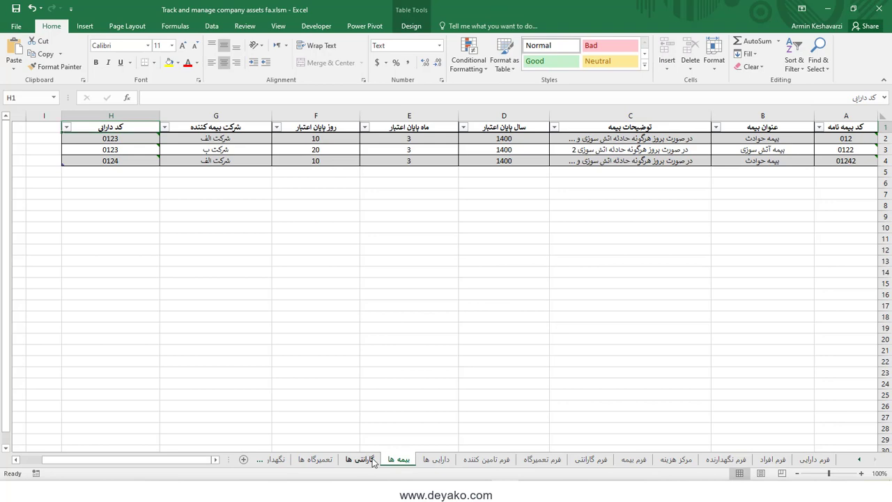
pyautogui.click(369, 460)
pyautogui.click(314, 460)
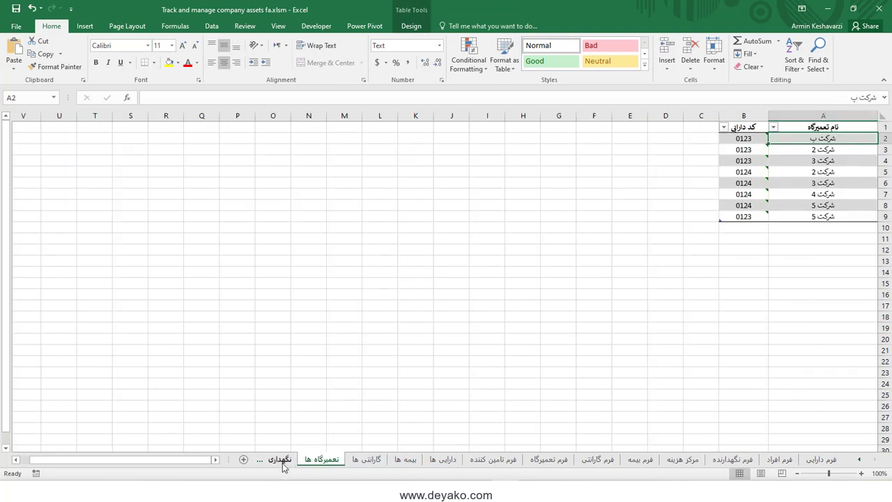
pyautogui.click(280, 459)
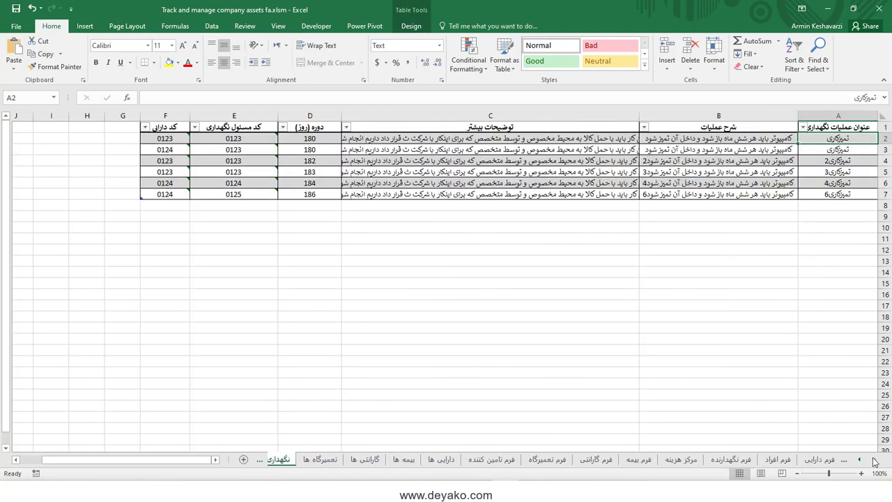
pyautogui.click(817, 459)
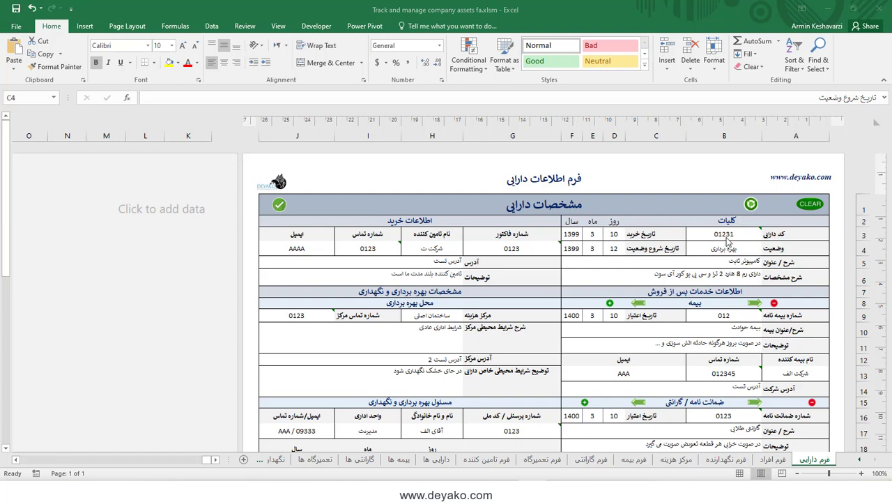
# Step: Replace asset code 01231 in B3 with 0321 and review the form's fields
pyautogui.click(747, 235)
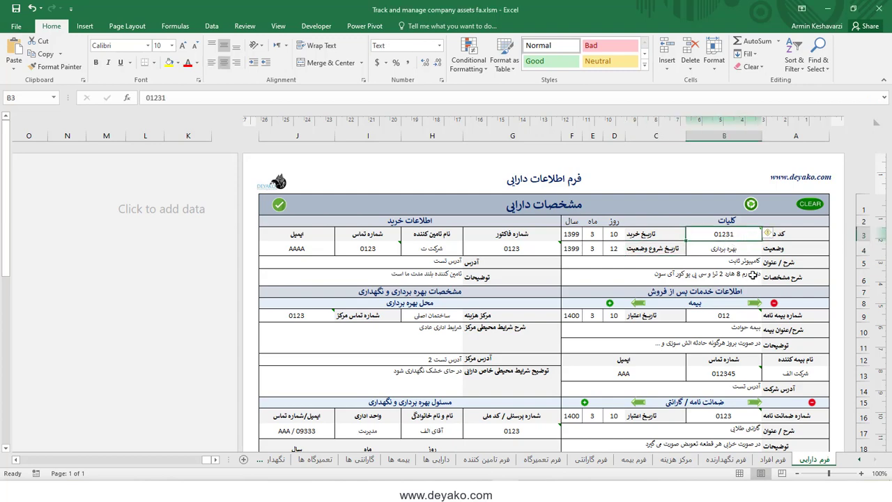
pyautogui.scroll(-3, 752, 275)
pyautogui.scroll(3, 752, 275)
pyautogui.write('03')
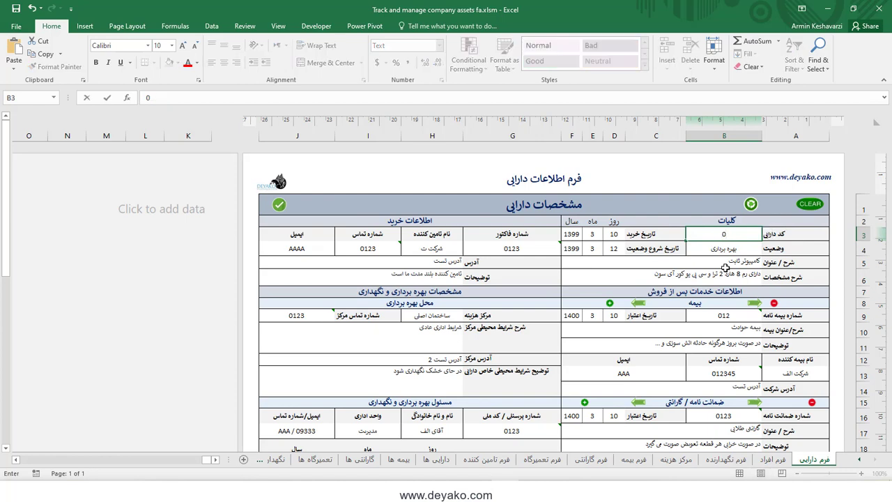
pyautogui.write('21')
pyautogui.press('Return')
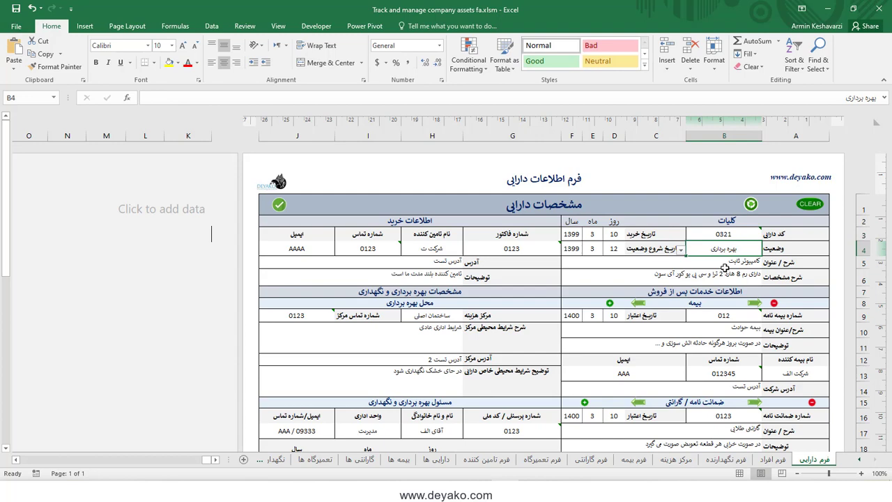
pyautogui.scroll(-3, 653, 306)
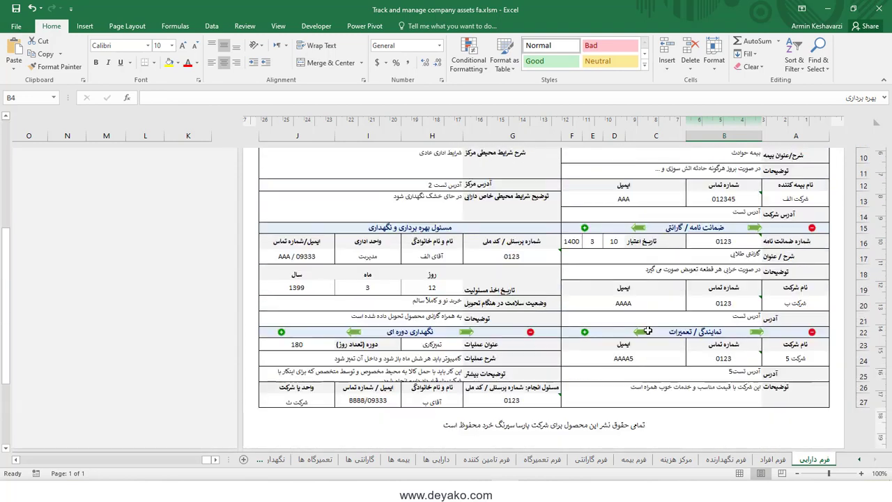
pyautogui.scroll(3, 648, 331)
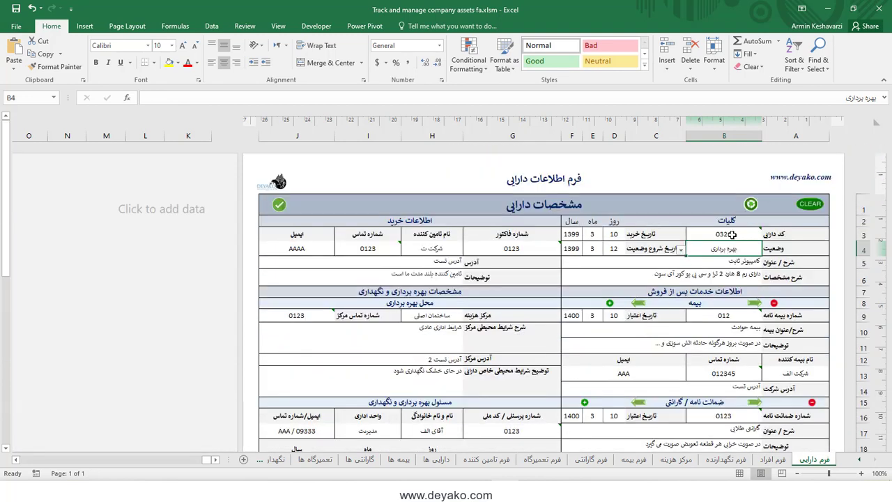
pyautogui.click(729, 260)
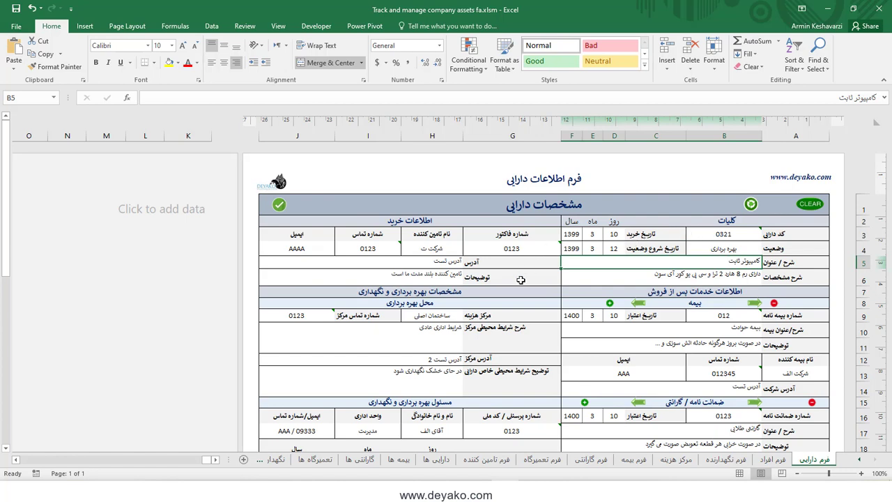
pyautogui.click(746, 237)
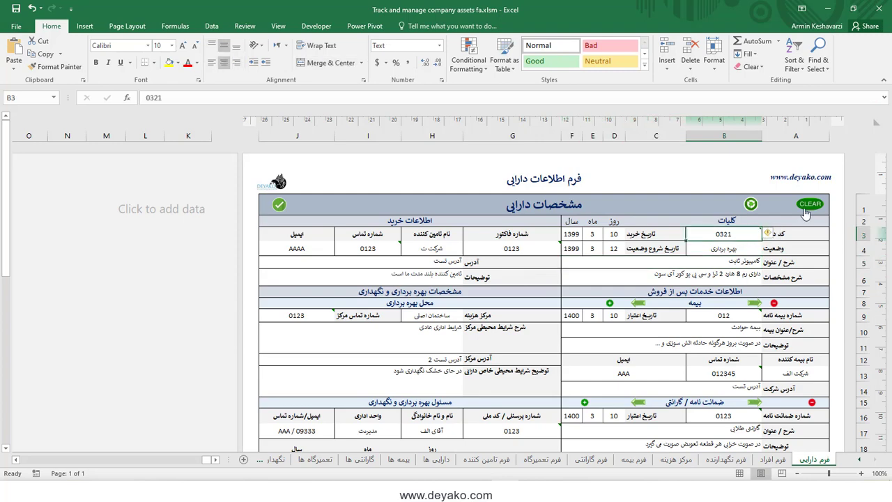
pyautogui.scroll(-2, 714, 301)
pyautogui.scroll(2, 714, 301)
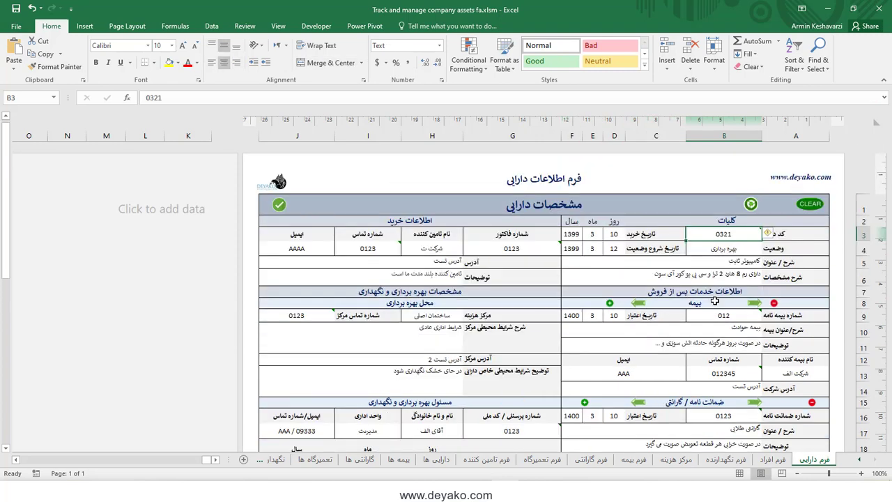
# Step: Clear the asset form with CLEAR and enter asset code 0321 in B3
pyautogui.click(808, 203)
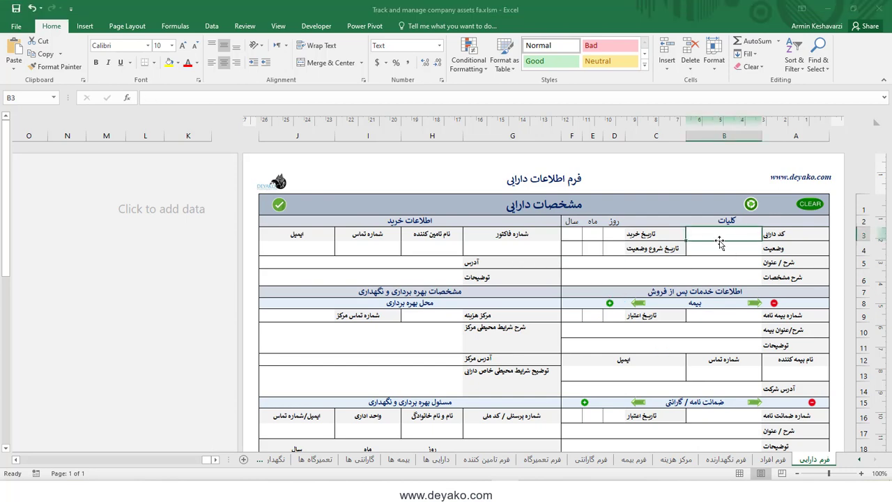
pyautogui.write('0321')
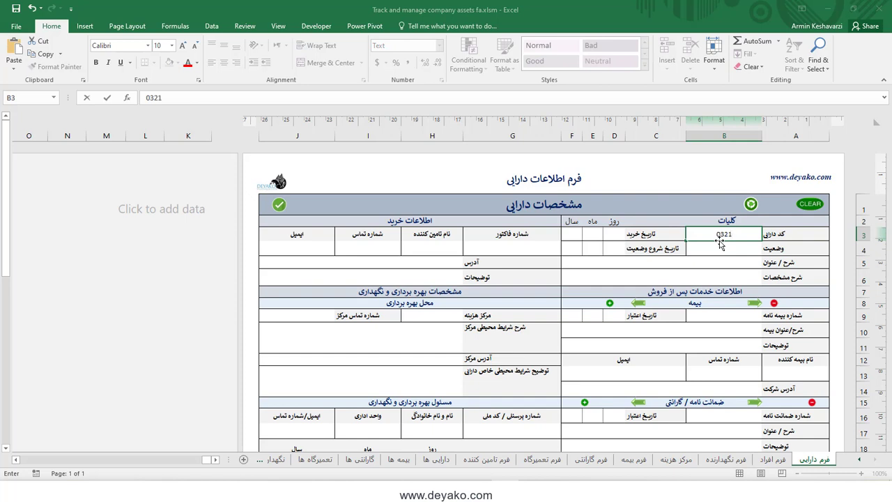
pyautogui.press('Return')
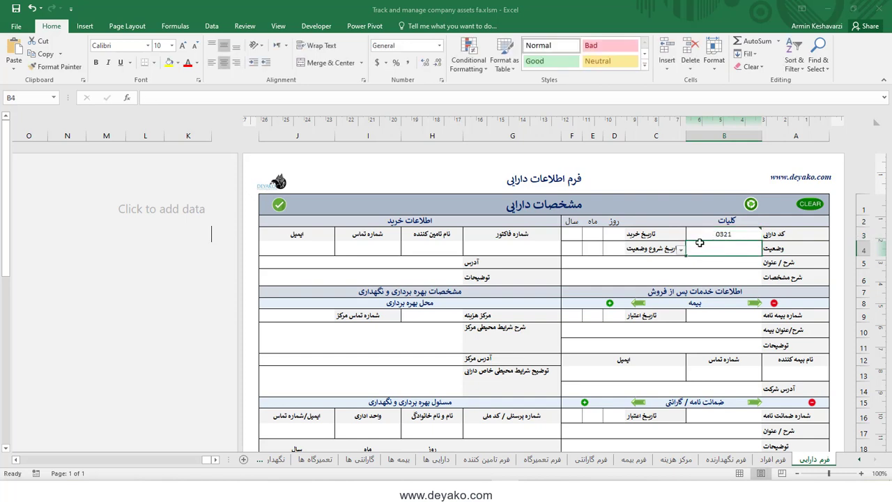
# Step: Open and close the B4 status list unchanged, then switch to the نگهداری sheet
pyautogui.click(681, 249)
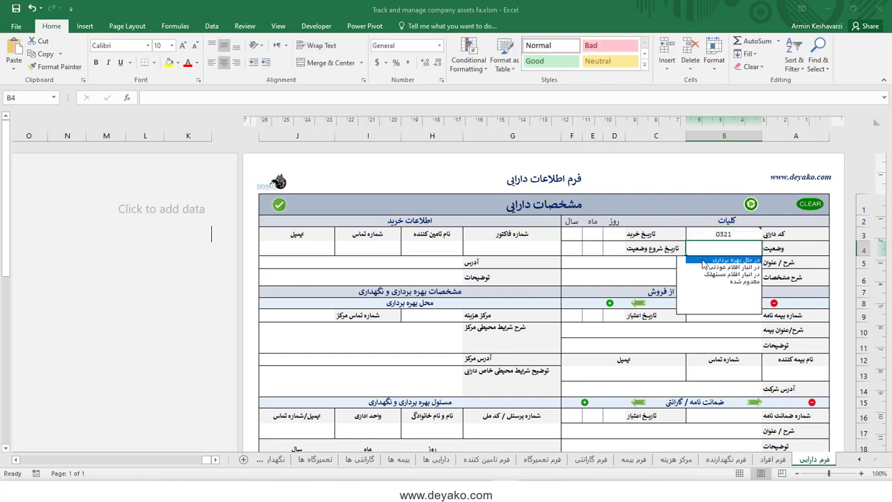
pyautogui.scroll(1, 721, 265)
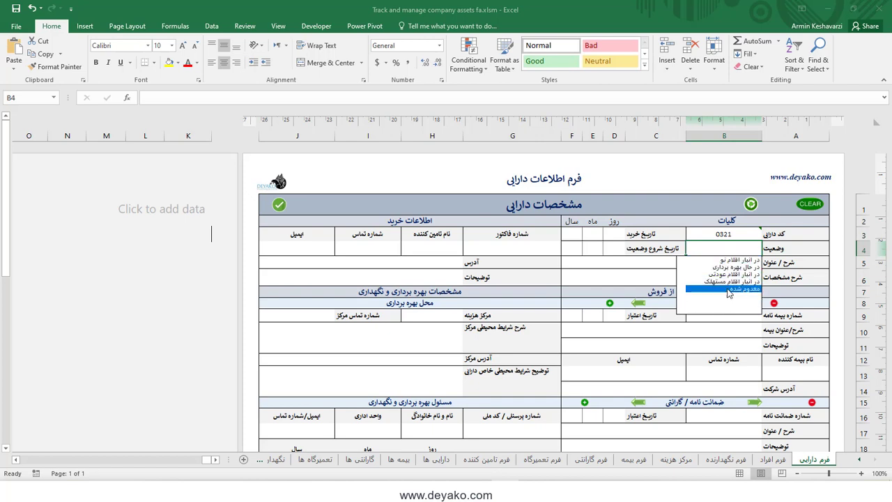
pyautogui.click(731, 245)
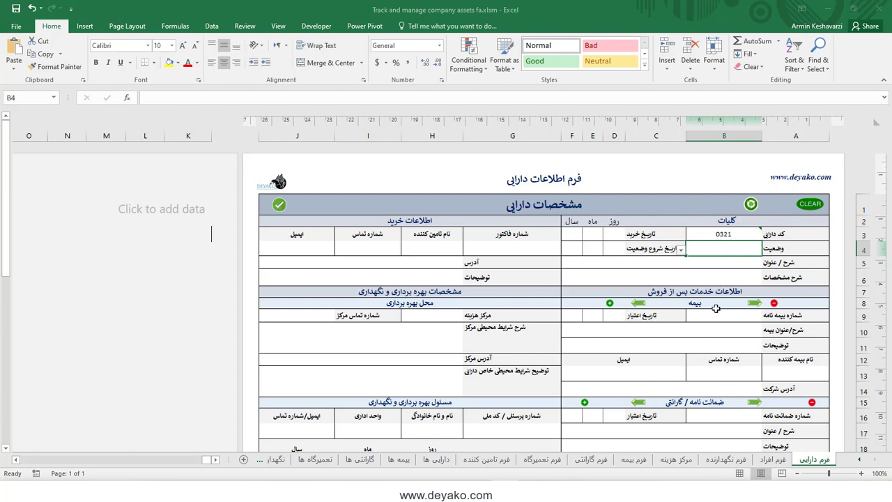
pyautogui.click(274, 460)
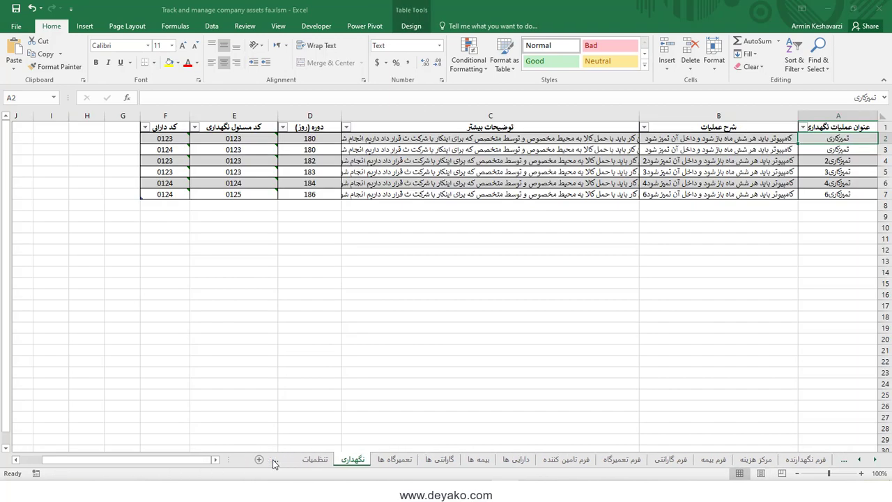
# Step: Review the five asset status values in E2:E6 on the settings sheet
pyautogui.click(317, 459)
pyautogui.moveTo(653, 138); pyautogui.dragTo(653, 183)
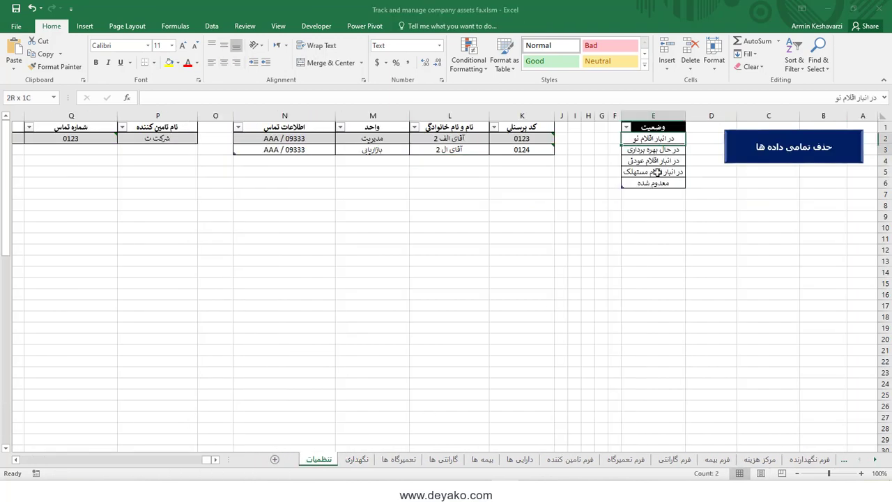
pyautogui.click(654, 196)
pyautogui.press('Down')
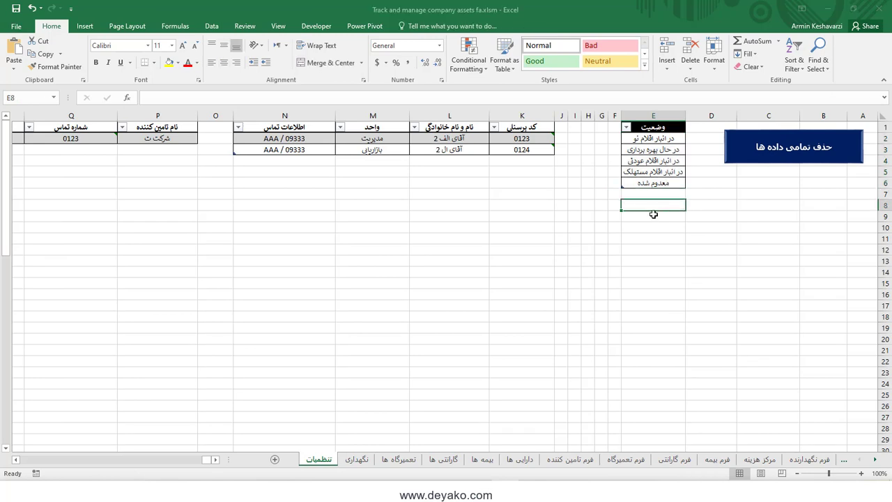
pyautogui.press('Down')
pyautogui.click(679, 182)
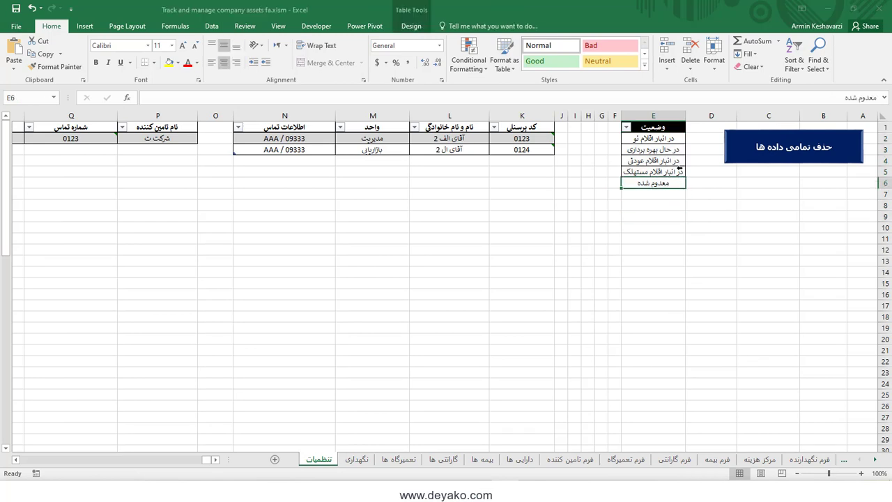
# Step: Delete the در انبار اقلام مستهلک table row, undo it, and return to فرم دارایی
pyautogui.click(680, 168)
pyautogui.rightClick(681, 167)
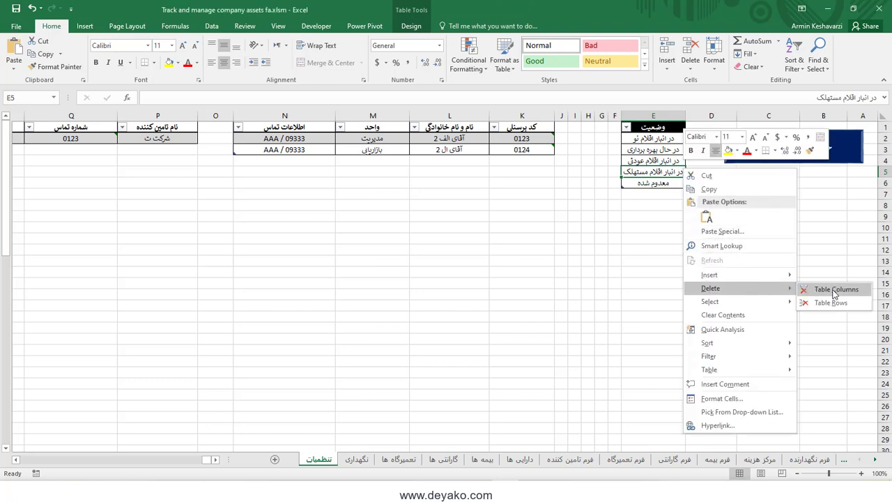
pyautogui.click(845, 307)
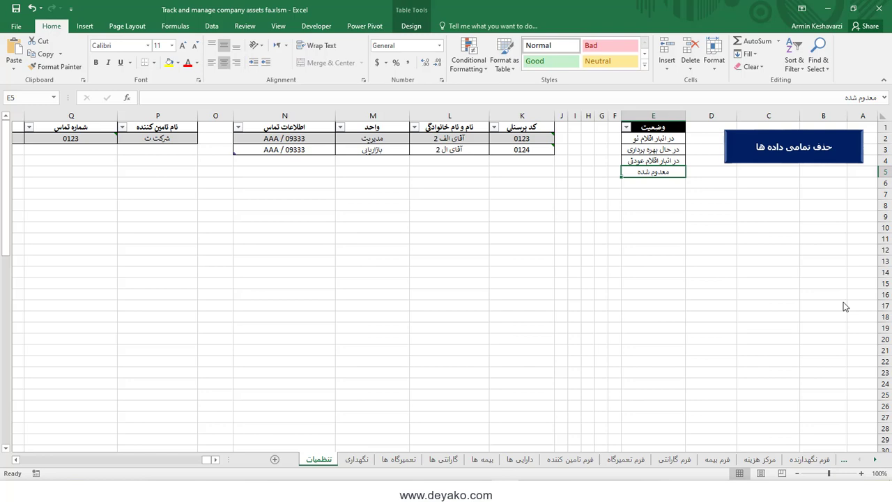
pyautogui.hotkey('ctrl', 'z')
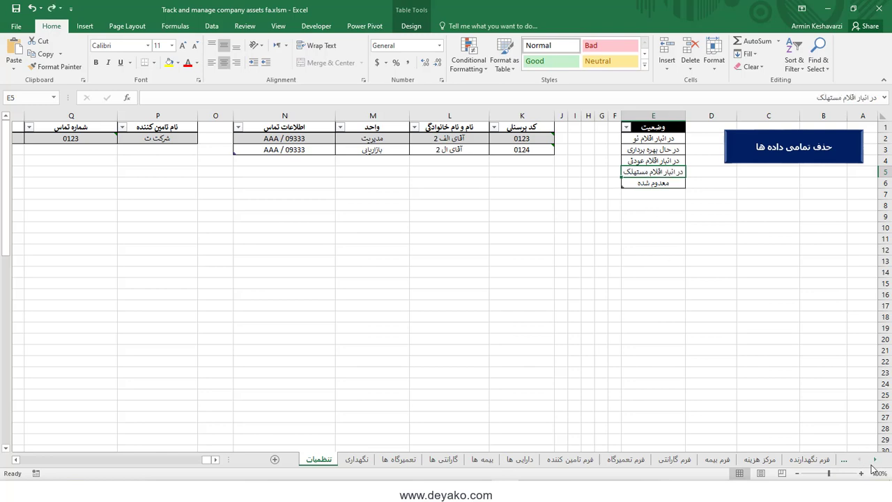
pyautogui.click(875, 460)
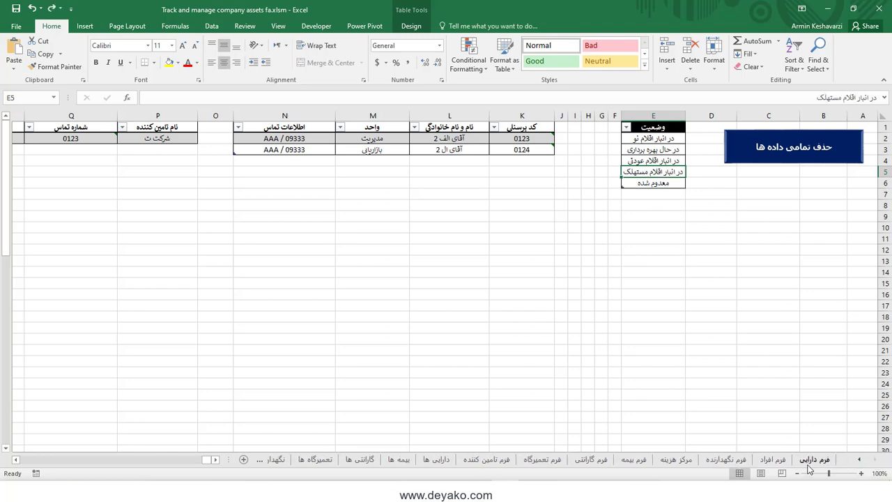
pyautogui.click(812, 461)
# Step: Check B4's status dropdown, then view its validation list source =تنظیمات!$E$2:$E$10
pyautogui.click(682, 249)
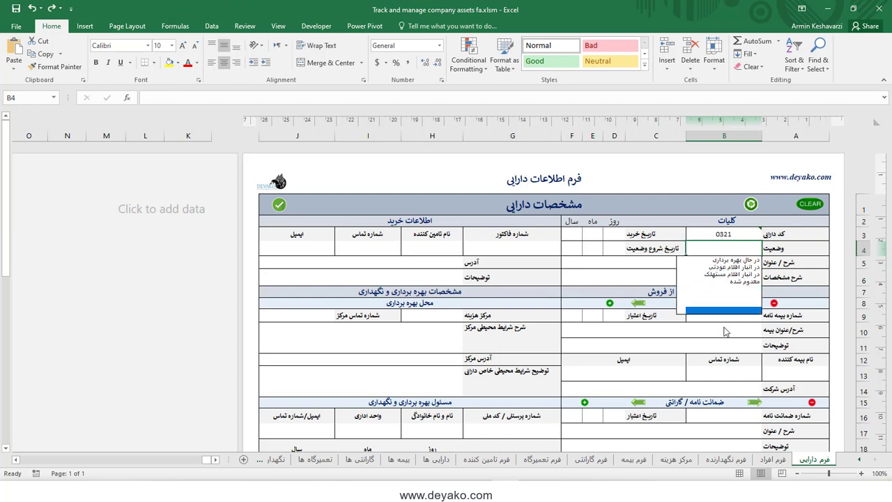
pyautogui.click(739, 252)
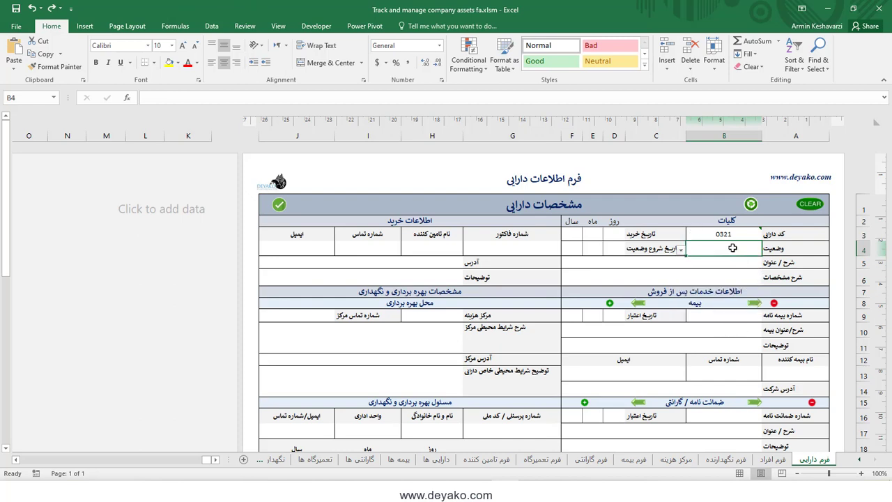
pyautogui.click(211, 26)
pyautogui.click(496, 66)
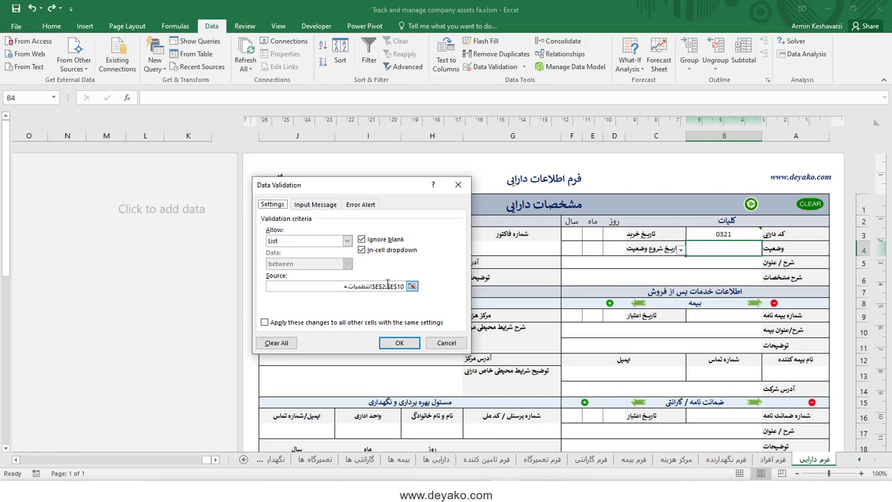
pyautogui.click(388, 285)
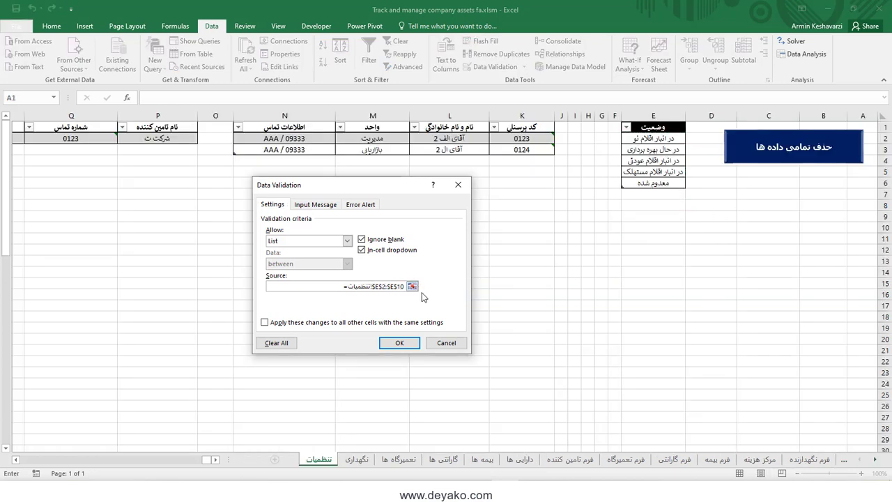
pyautogui.click(448, 344)
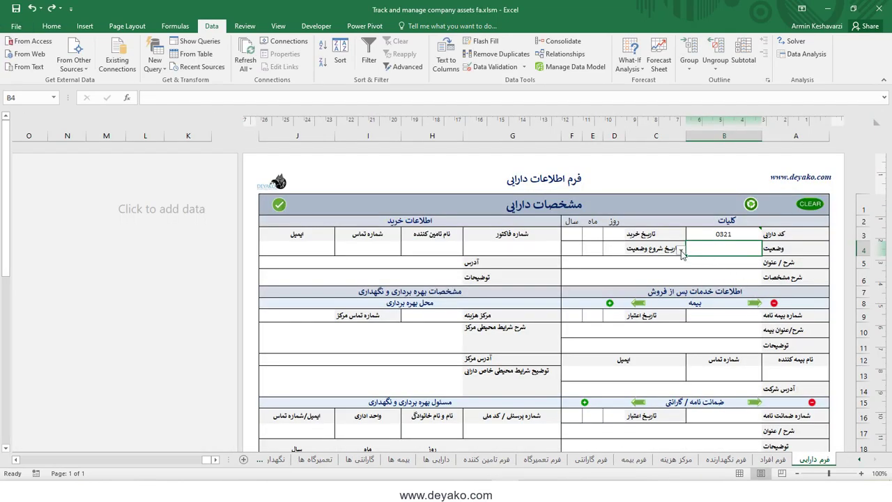
# Step: Review B4's four status options without choosing, then step through asset code 0321 and the following fields
pyautogui.click(680, 249)
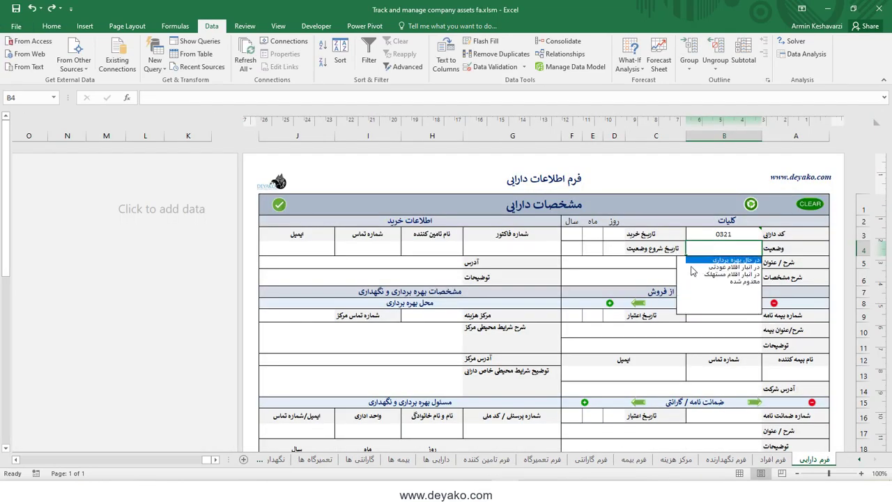
pyautogui.press('Escape')
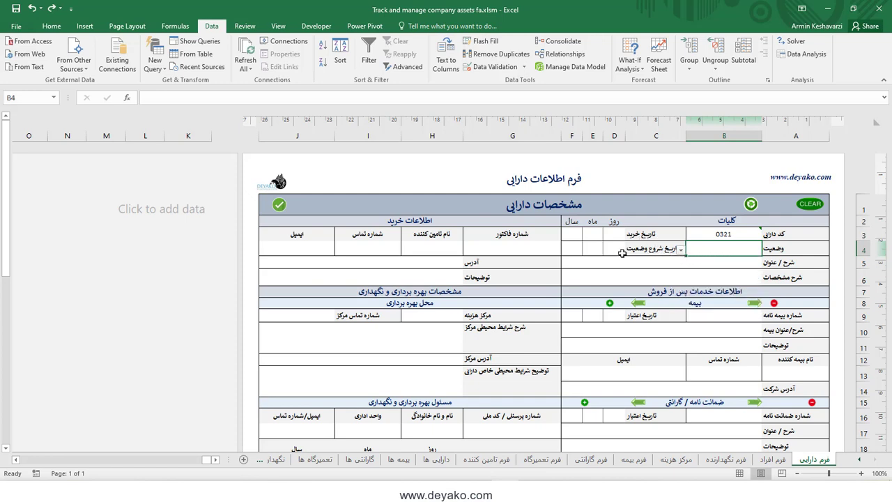
pyautogui.click(722, 236)
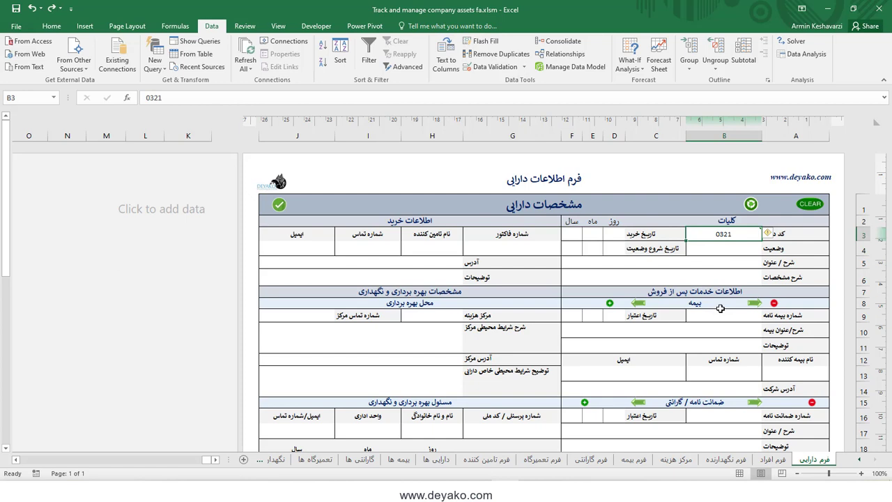
pyautogui.click(742, 249)
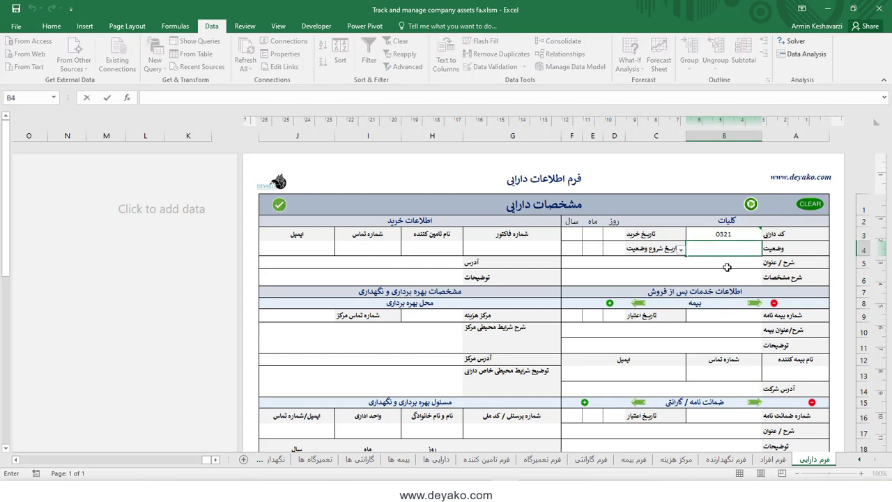
pyautogui.click(726, 267)
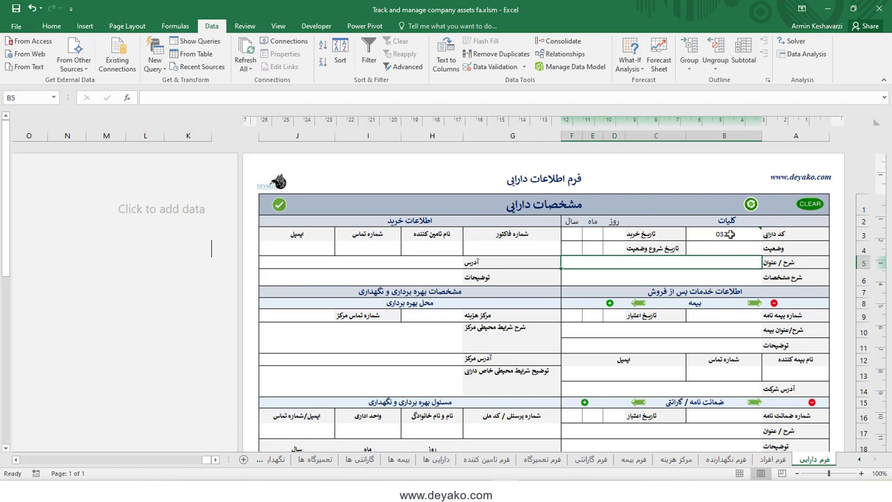
pyautogui.scroll(-1, 567, 303)
pyautogui.scroll(-1, 566, 303)
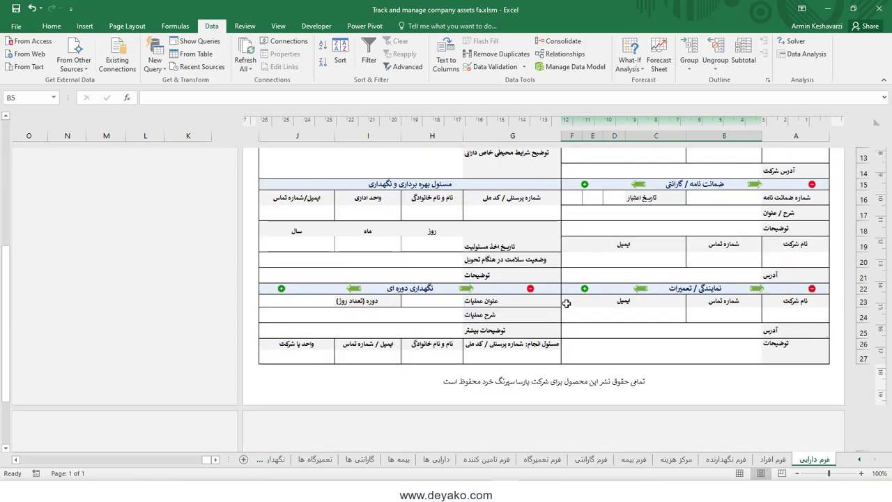
pyautogui.scroll(-1, 566, 303)
pyautogui.scroll(3, 566, 303)
# Step: Replace the asset code with 0123 and refresh to load its stored record
pyautogui.doubleClick(718, 235)
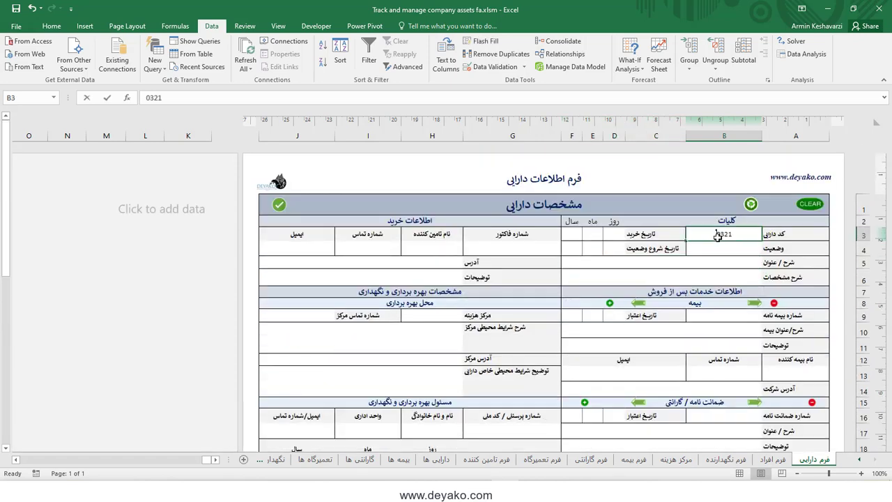
pyautogui.doubleClick(718, 235)
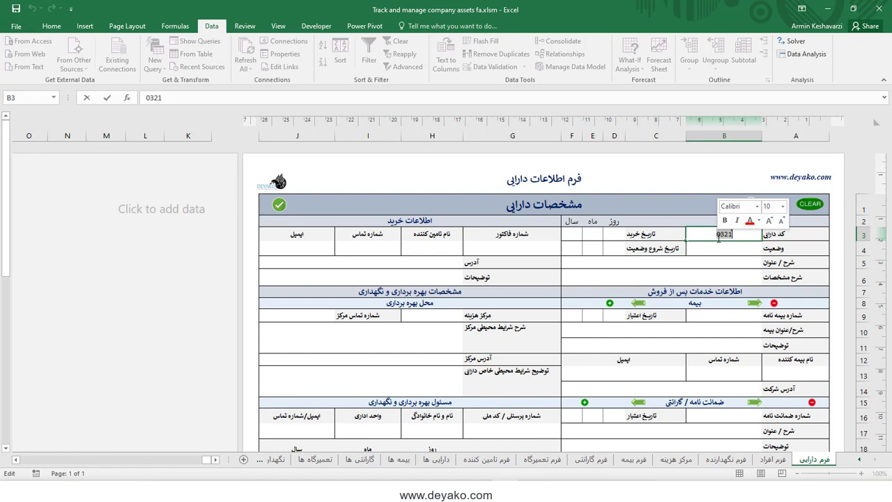
pyautogui.write('0123')
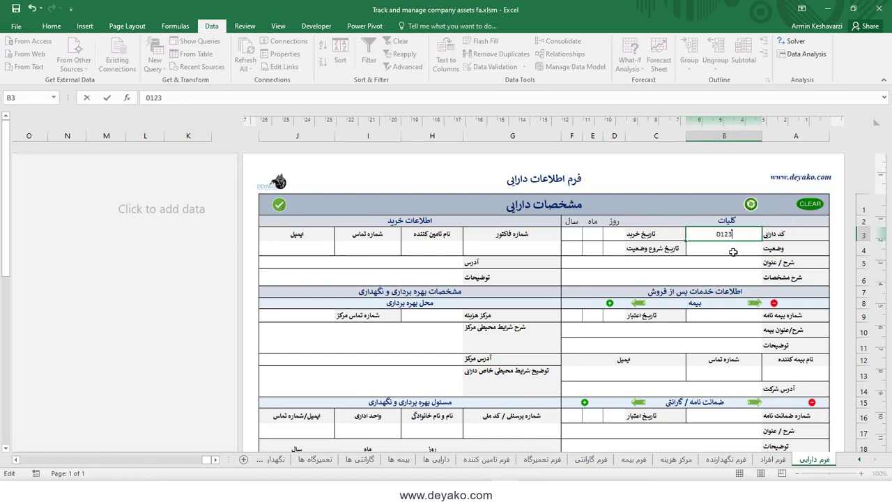
pyautogui.press('Return')
pyautogui.click(750, 204)
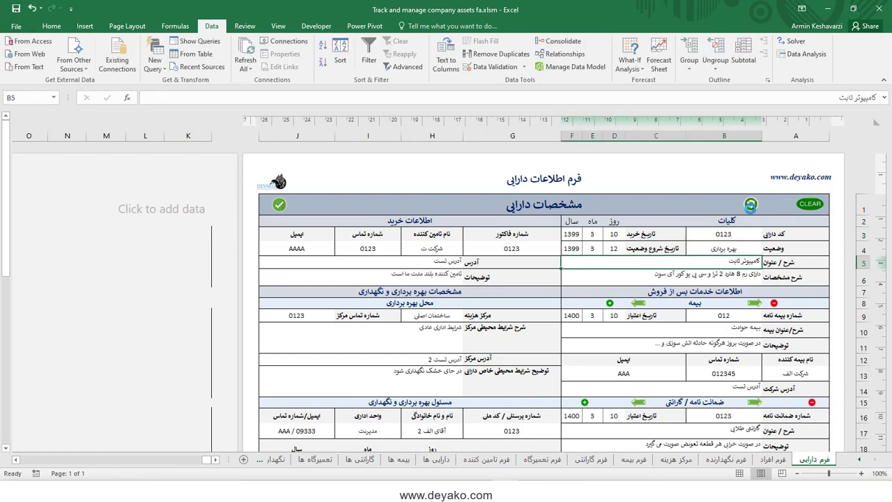
pyautogui.click(460, 281)
pyautogui.scroll(-1, 650, 324)
pyautogui.scroll(-1, 650, 323)
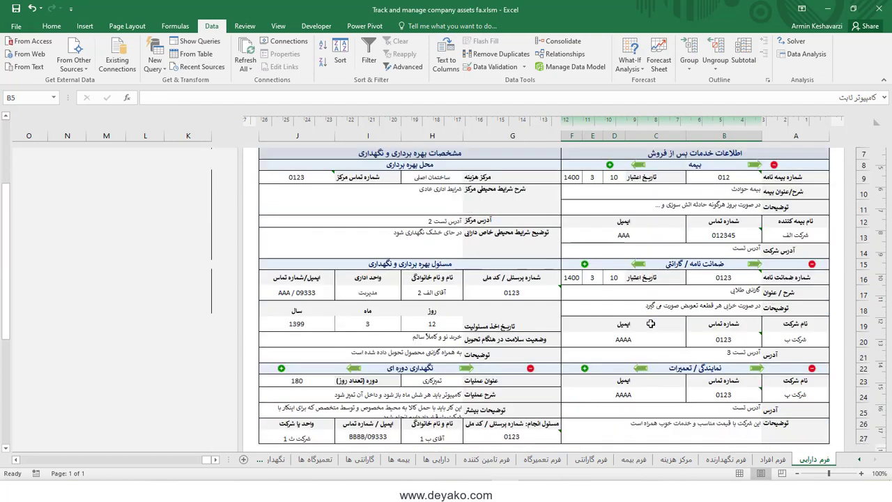
pyautogui.scroll(-1, 650, 324)
pyautogui.scroll(2, 650, 324)
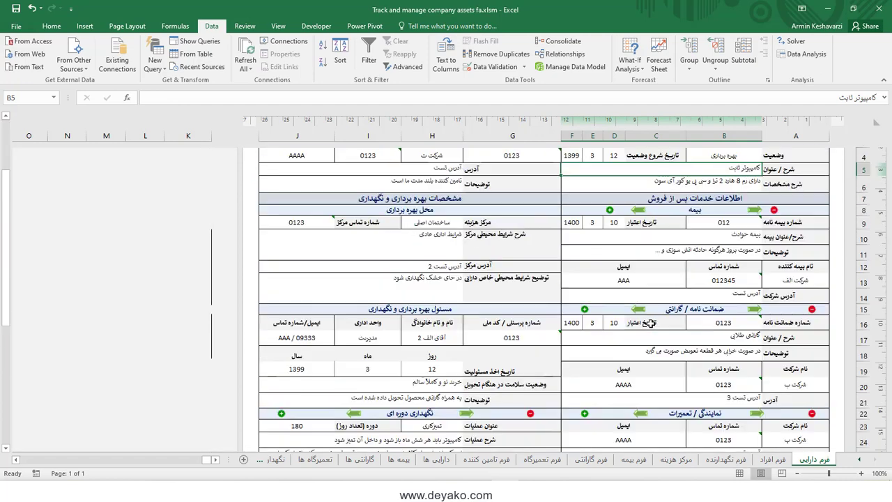
pyautogui.scroll(1, 650, 323)
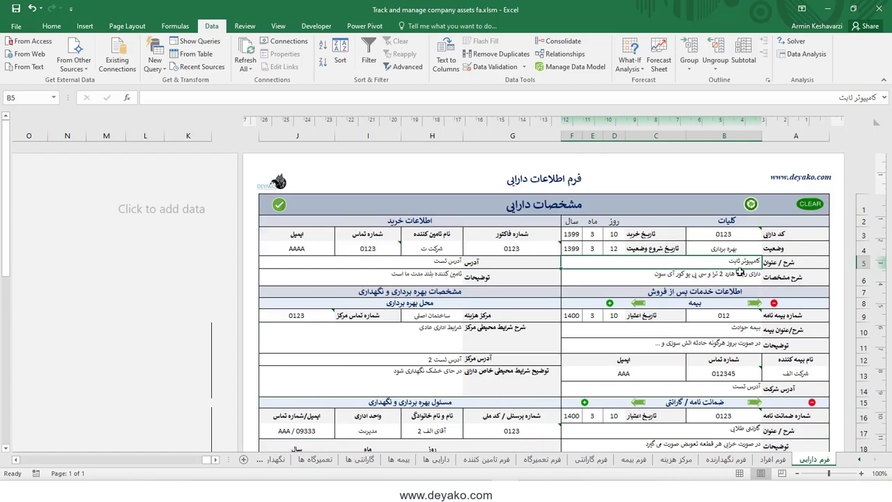
pyautogui.click(740, 236)
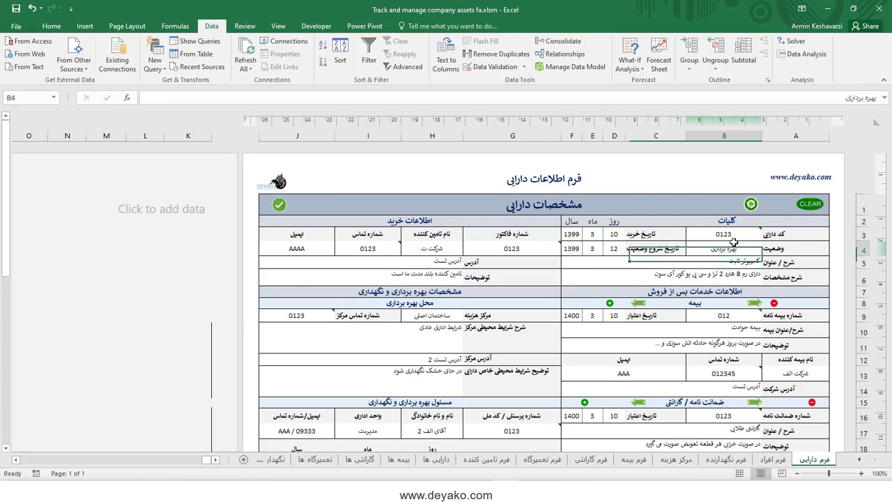
# Step: Set asset 0123's status to در انبار اقلام عودتی with start day 20, and save
pyautogui.press('Return')
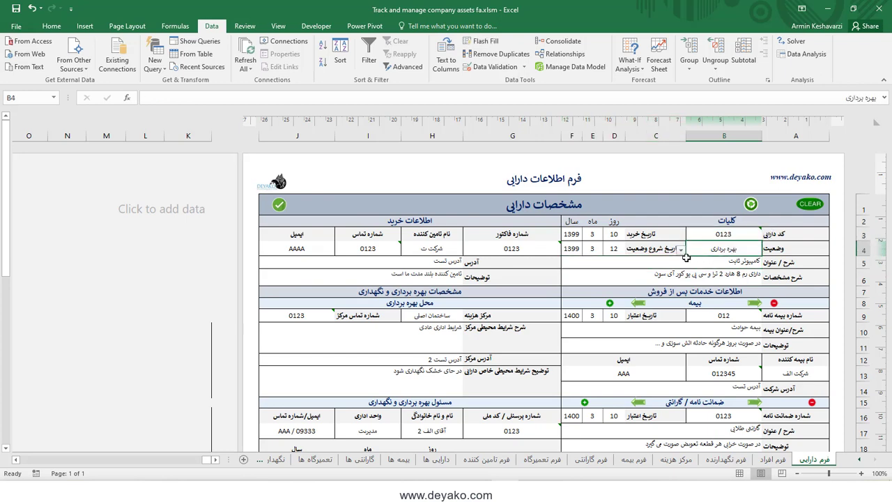
pyautogui.click(681, 254)
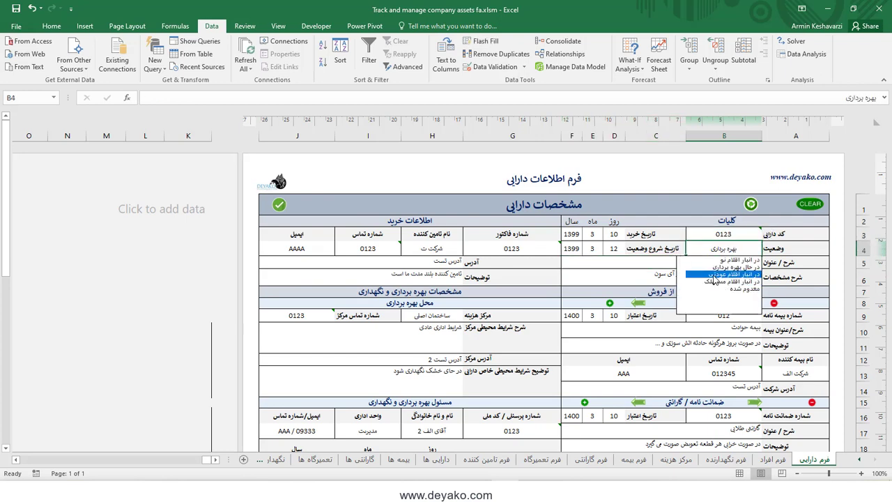
pyautogui.click(714, 278)
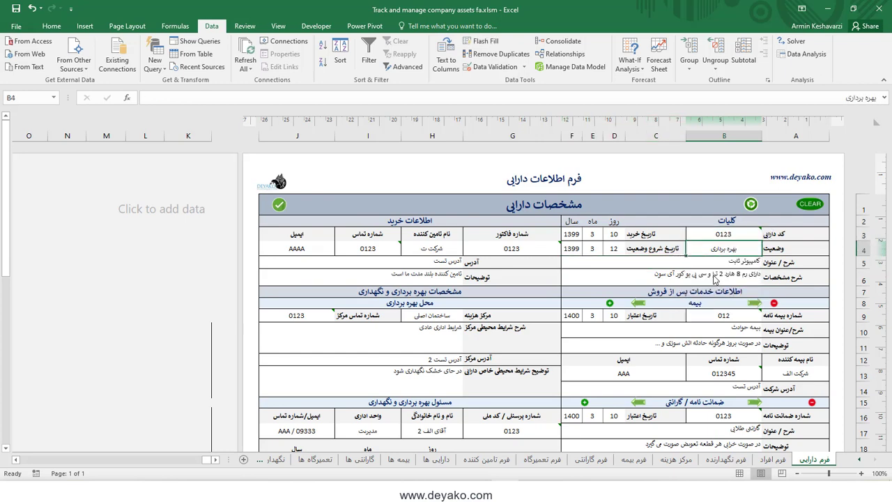
pyautogui.click(620, 254)
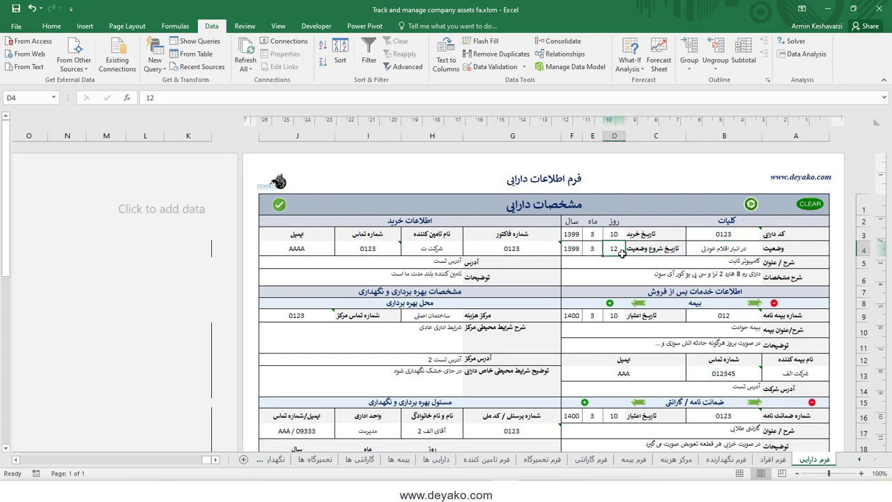
pyautogui.write('20')
pyautogui.press('Return')
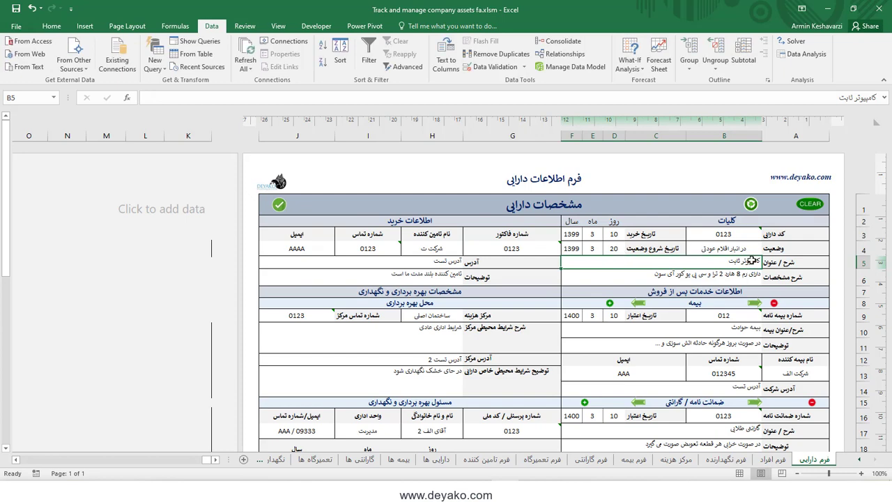
pyautogui.click(278, 209)
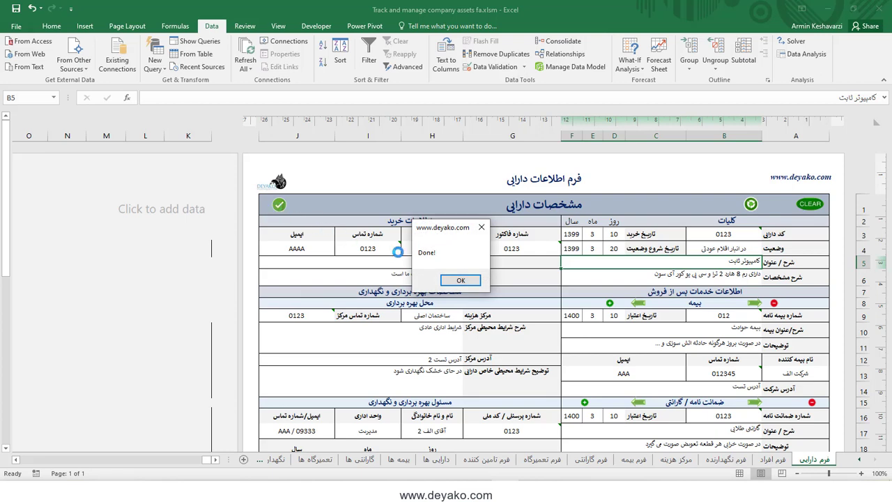
pyautogui.click(474, 285)
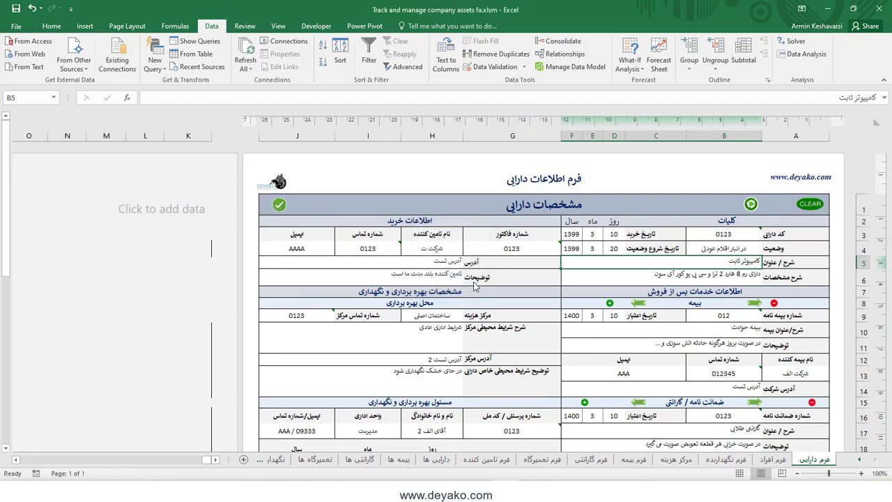
# Step: Enter asset code 0321 and set its status to در انبار اقلام نو
pyautogui.click(736, 233)
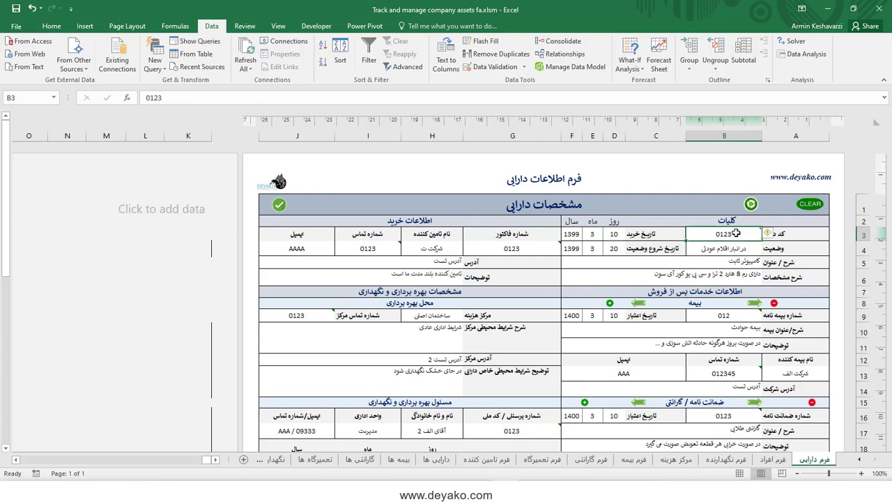
pyautogui.write('0321')
pyautogui.press('Return')
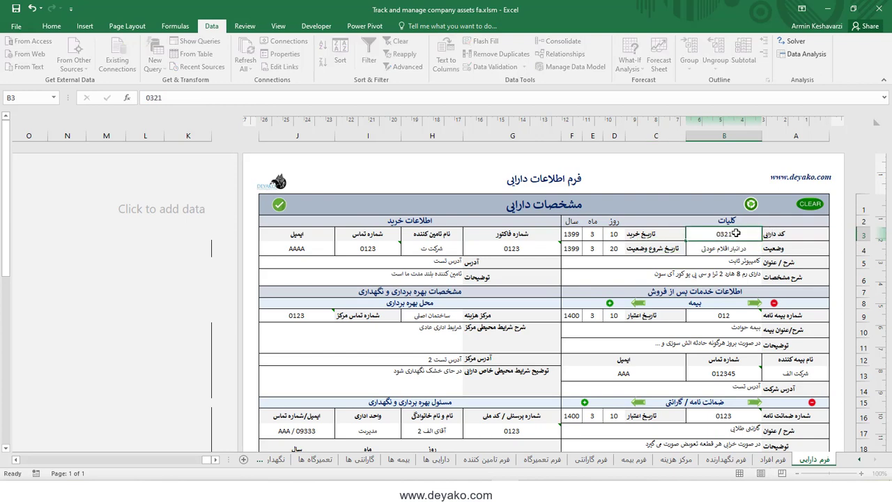
pyautogui.press('Return')
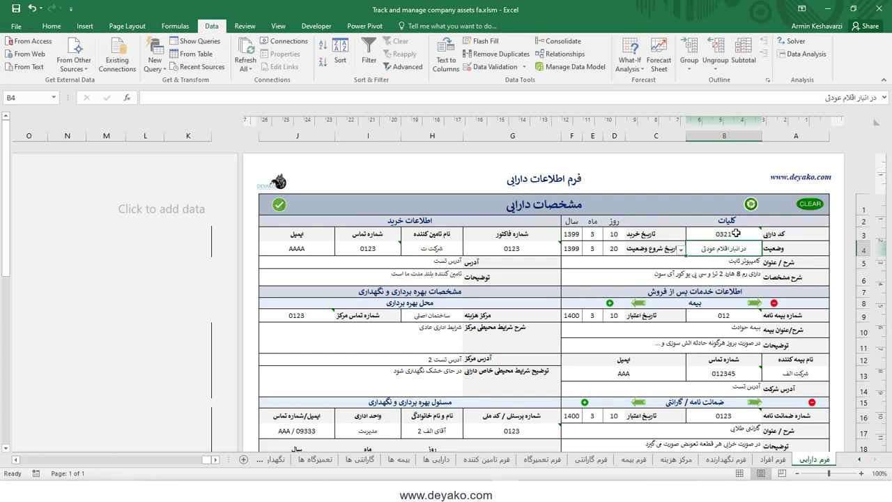
pyautogui.click(680, 251)
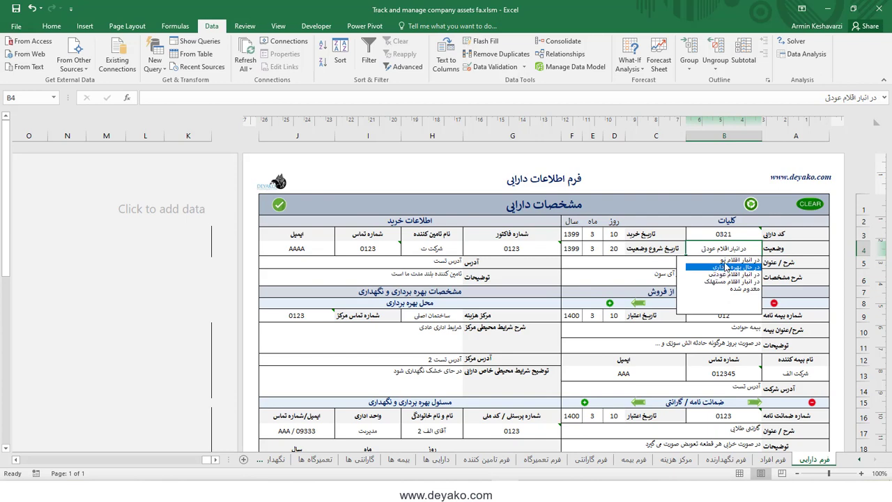
pyautogui.click(725, 266)
# Step: Set purchase day 20 and status start day 21, then save the record
pyautogui.click(605, 250)
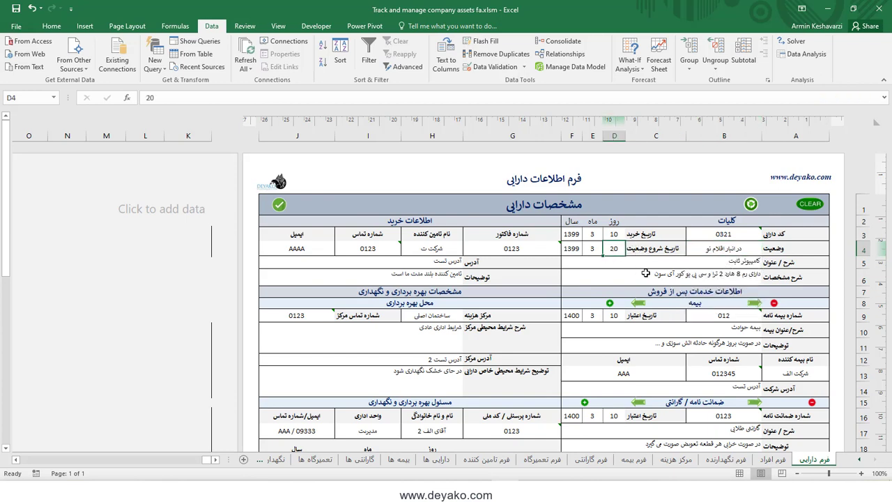
pyautogui.press('Up')
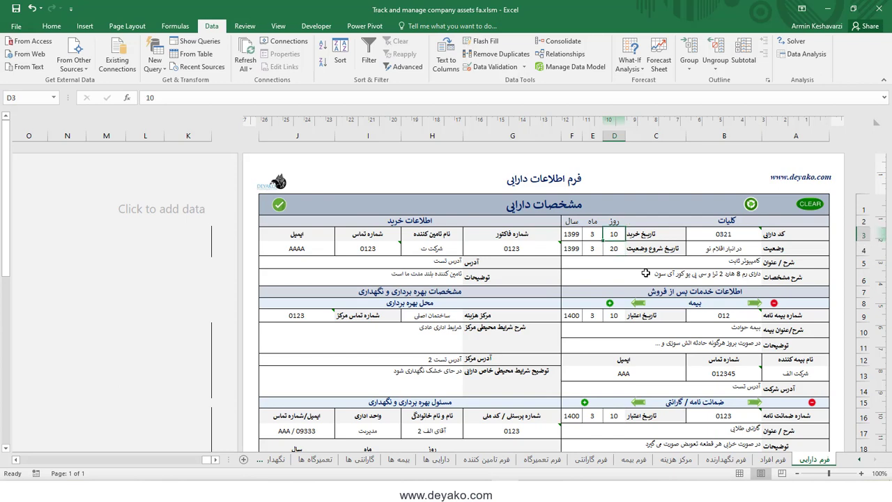
pyautogui.write('20')
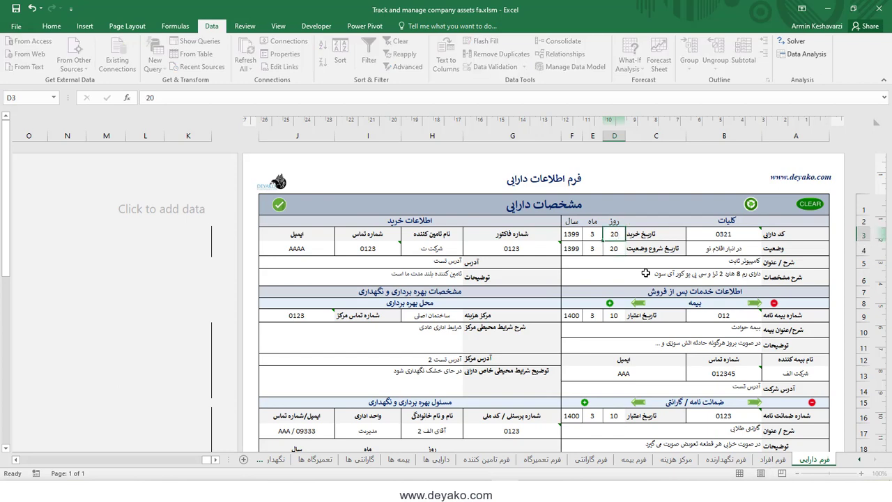
pyautogui.press('Return')
pyautogui.write('22')
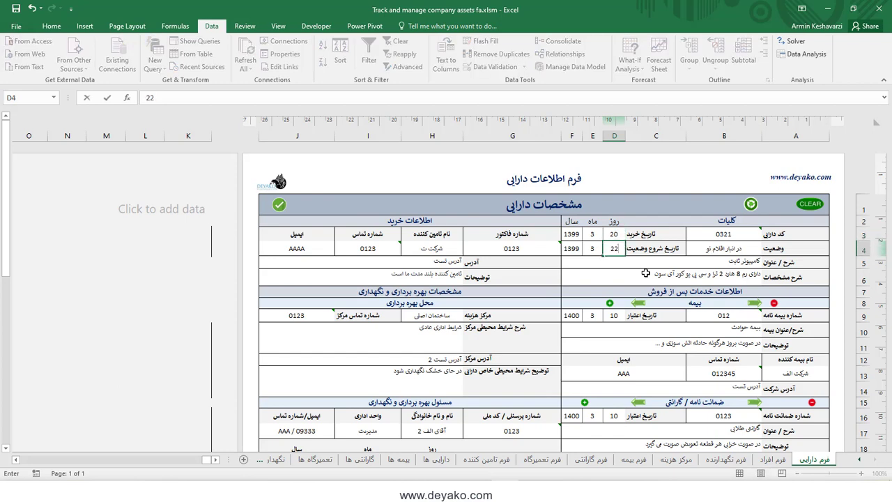
pyautogui.write('1')
pyautogui.press('Return')
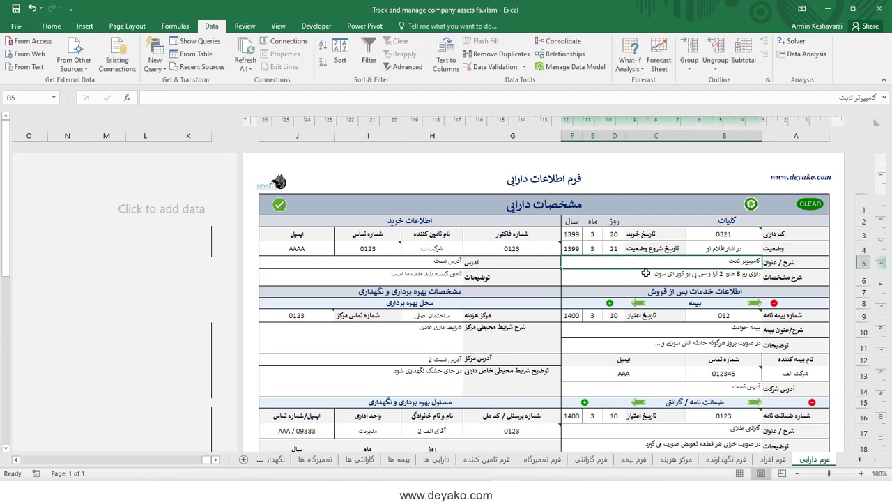
pyautogui.click(706, 279)
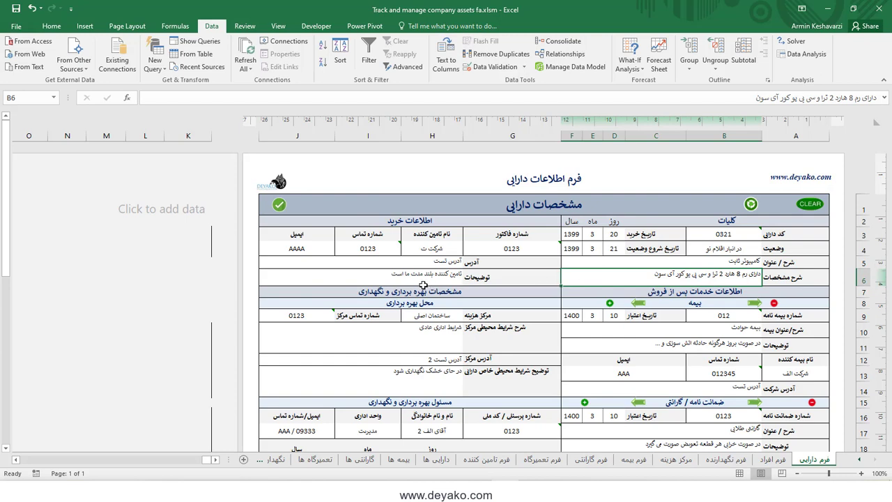
pyautogui.click(278, 208)
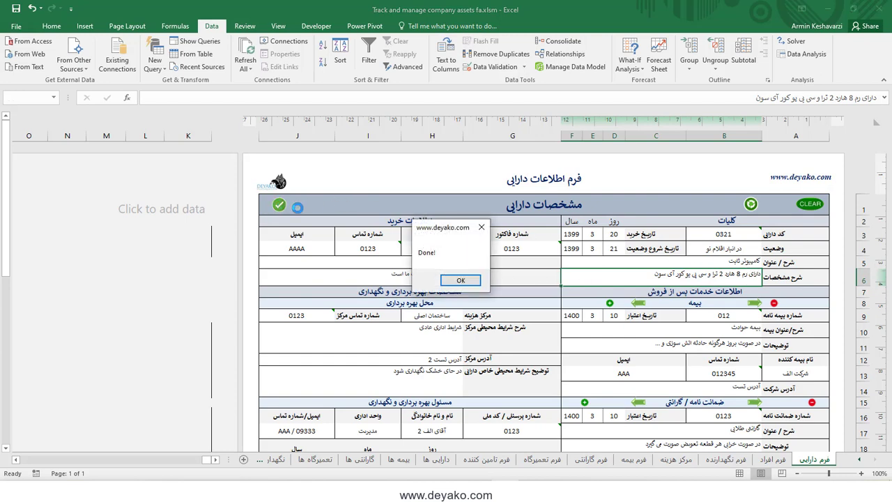
pyautogui.click(461, 281)
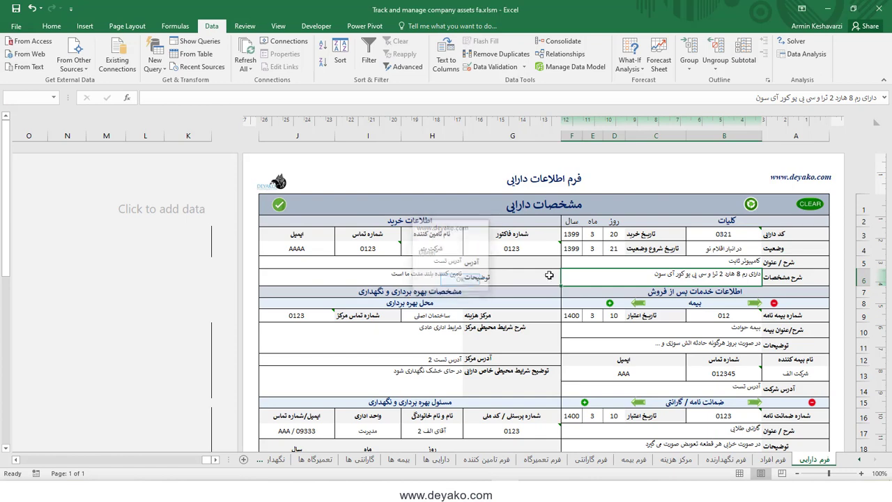
# Step: Load asset 0123's stored record into the form
pyautogui.click(743, 235)
pyautogui.write('012')
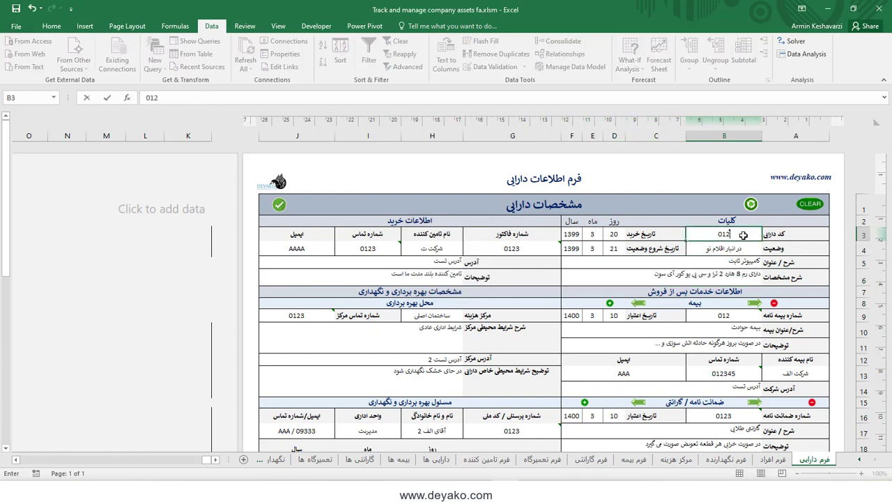
pyautogui.write('3')
pyautogui.press('Return')
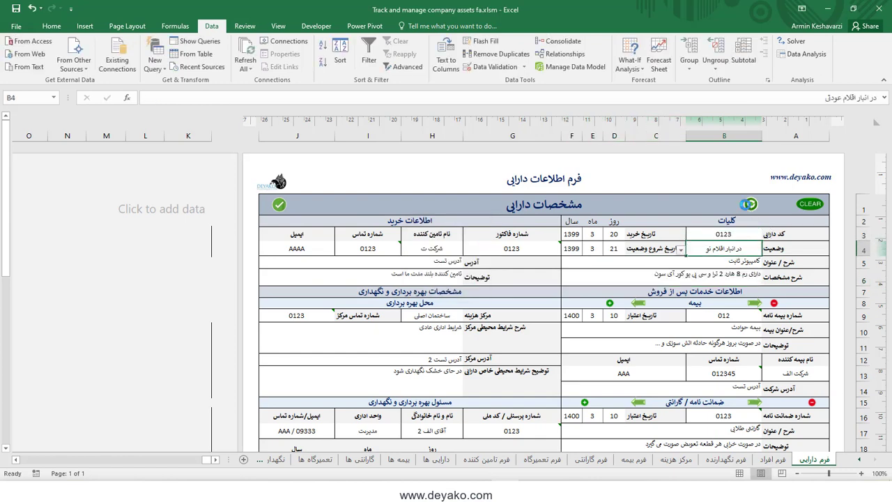
pyautogui.click(748, 203)
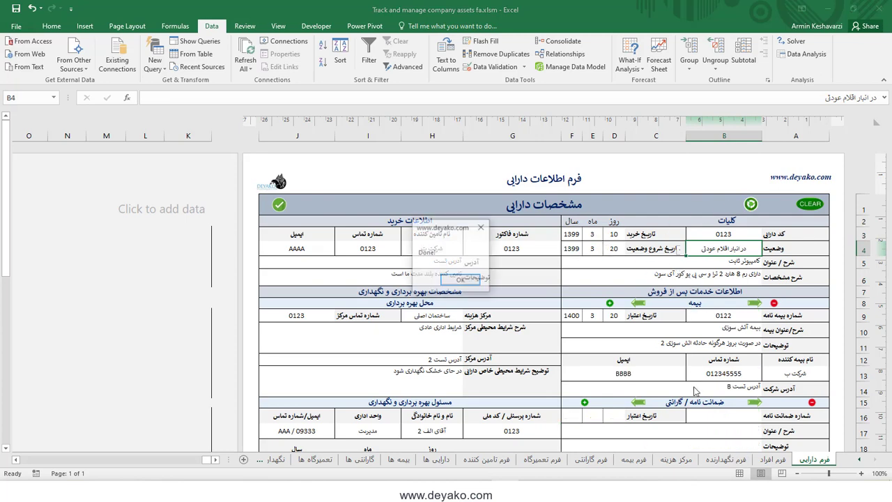
pyautogui.click(456, 280)
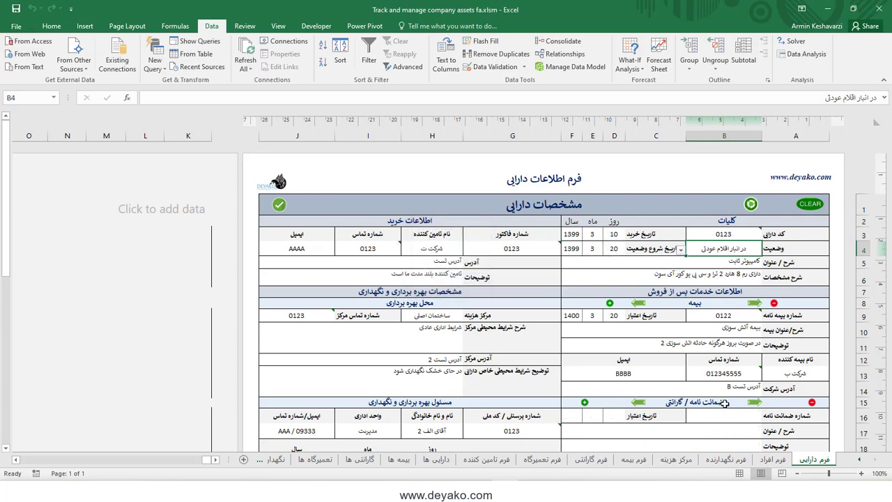
# Step: Load asset 0321's record to verify it, then re-enter asset code 0123
pyautogui.click(717, 236)
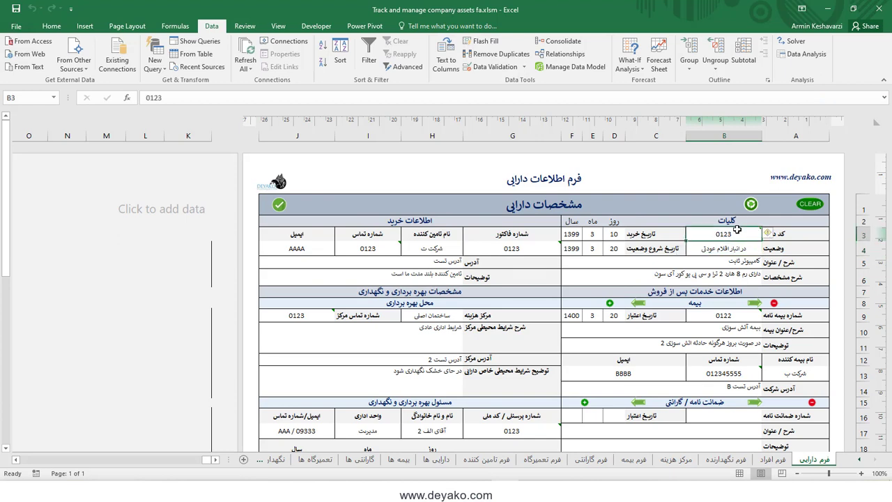
pyautogui.write('0321')
pyautogui.press('Return')
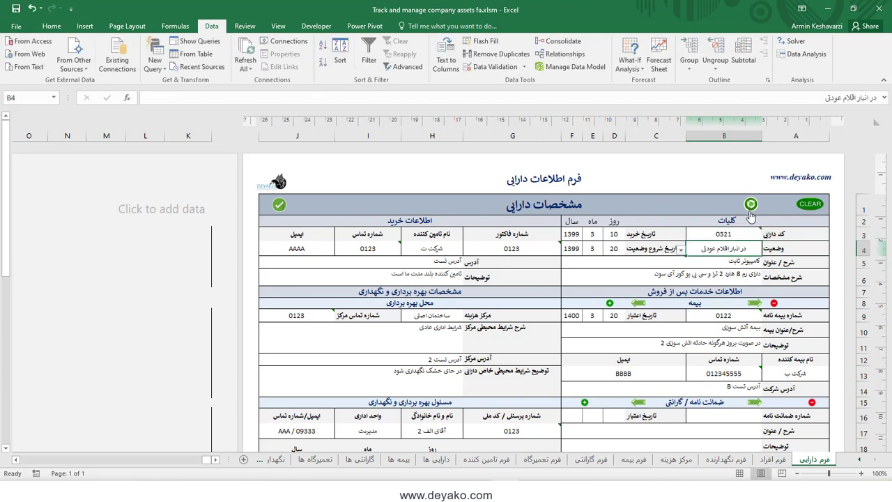
pyautogui.click(750, 204)
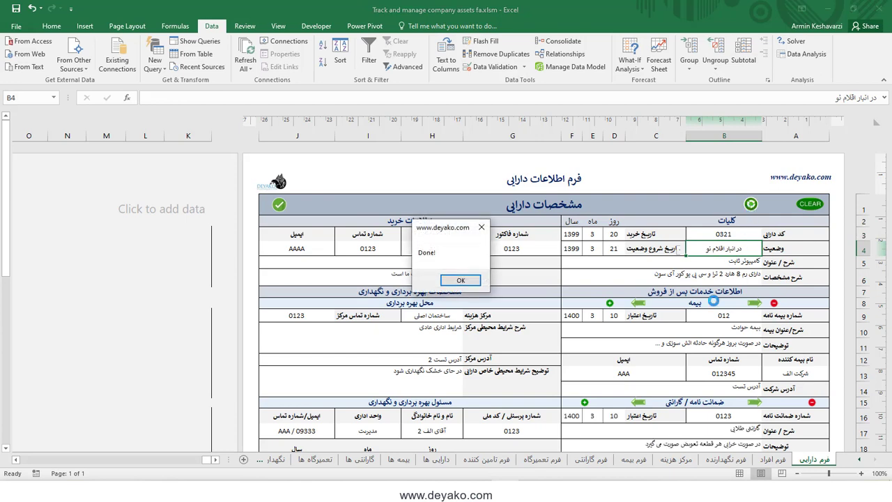
pyautogui.click(478, 280)
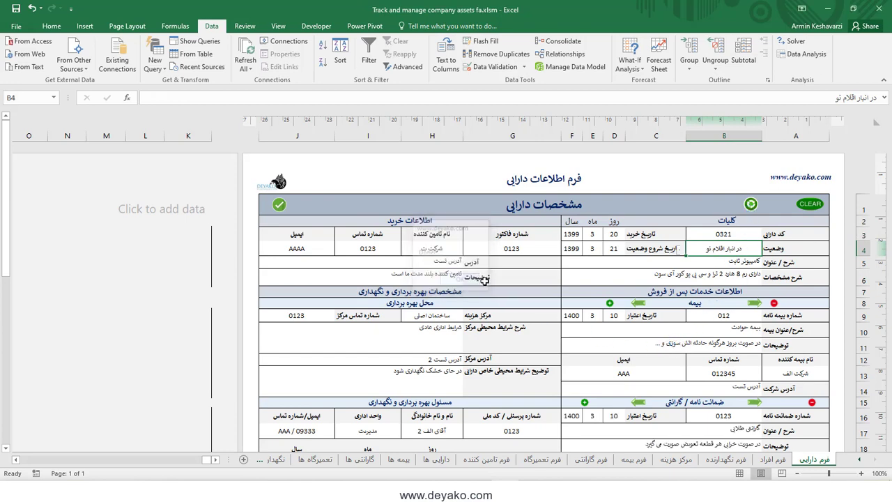
pyautogui.click(732, 234)
pyautogui.write('012')
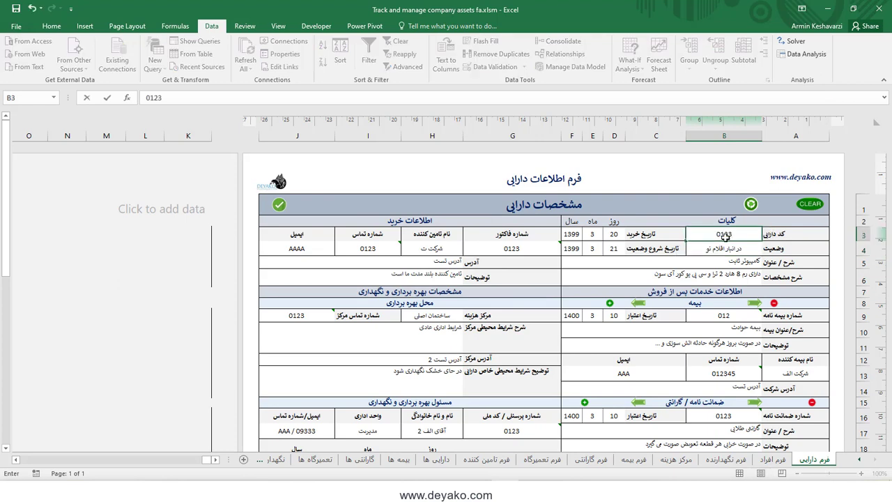
pyautogui.press('Return')
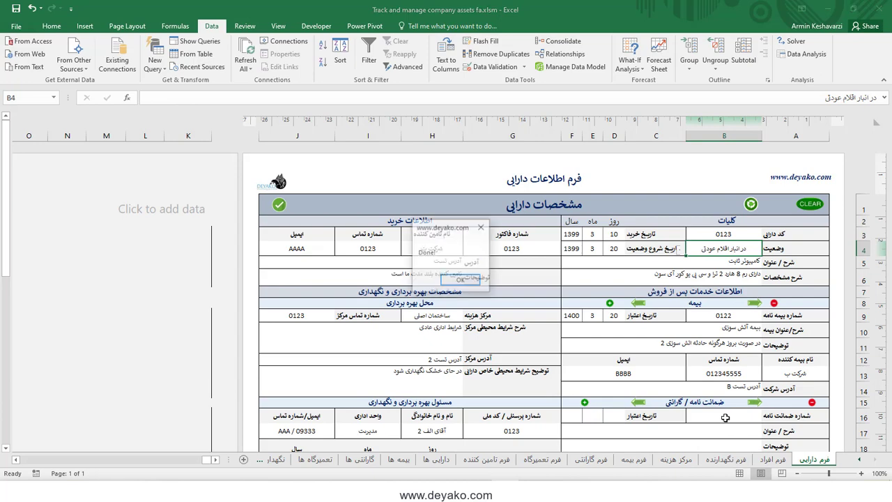
# Step: Check asset 0123's code, insurance number 0122 and the empty guarantee number field
pyautogui.click(460, 280)
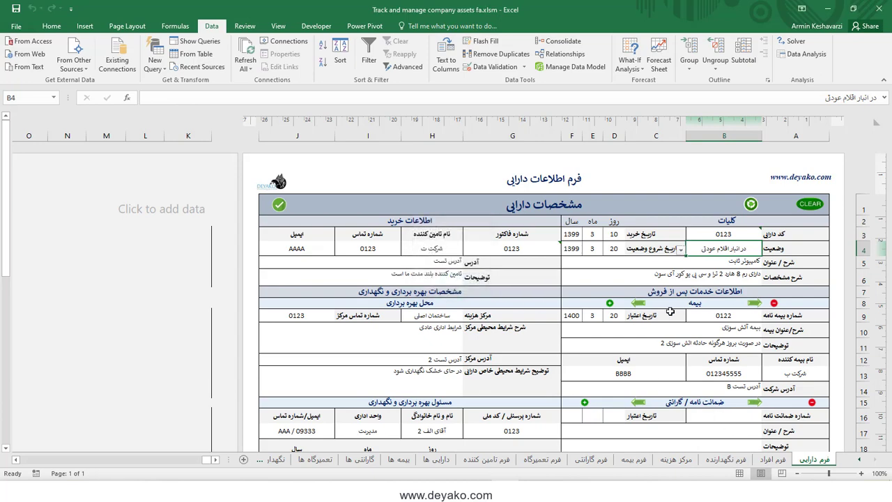
pyautogui.scroll(-1, 669, 311)
pyautogui.click(745, 324)
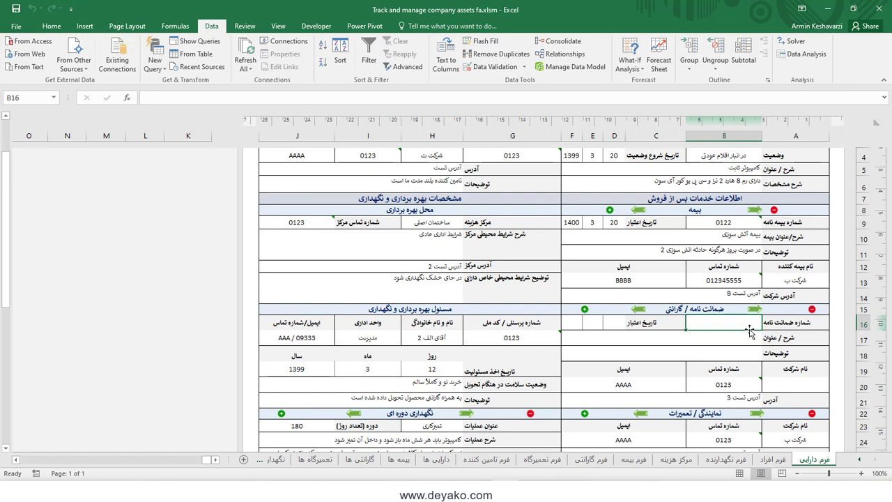
pyautogui.scroll(1, 746, 327)
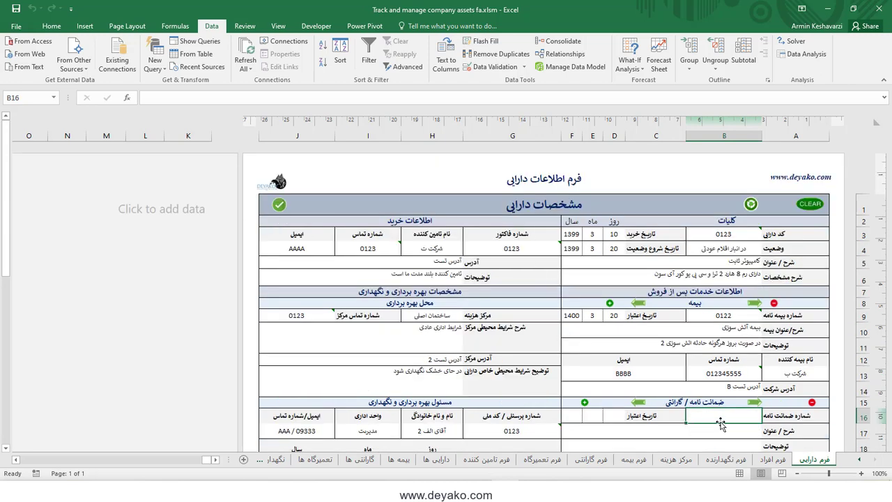
pyautogui.click(736, 237)
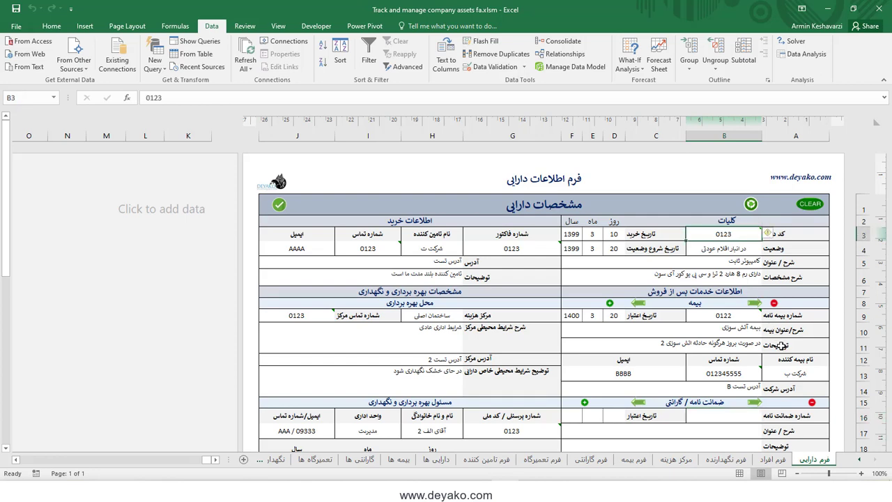
pyautogui.click(737, 418)
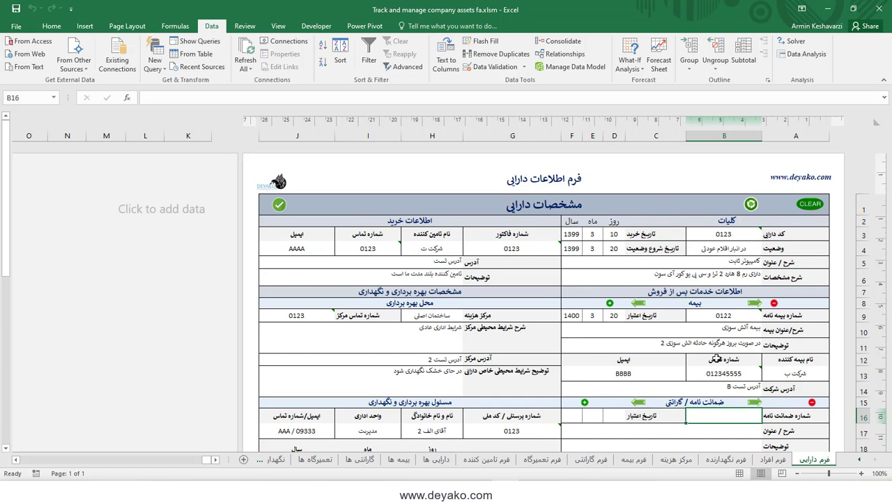
pyautogui.click(724, 312)
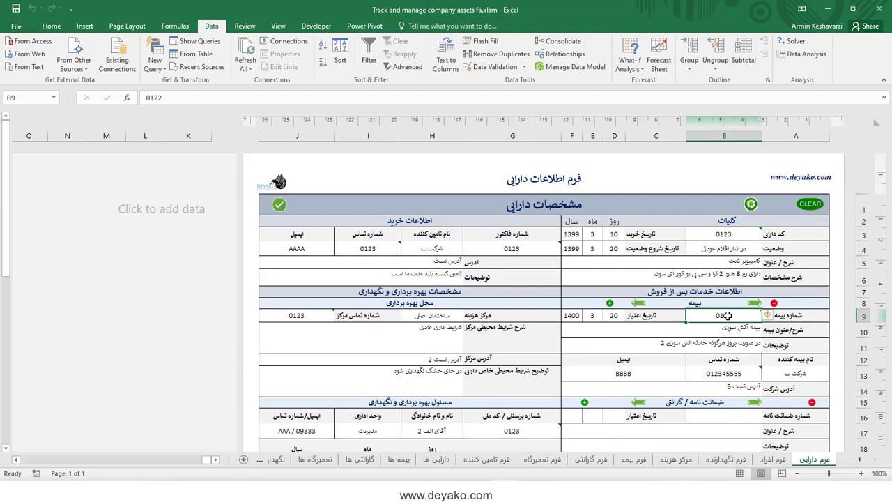
pyautogui.click(728, 416)
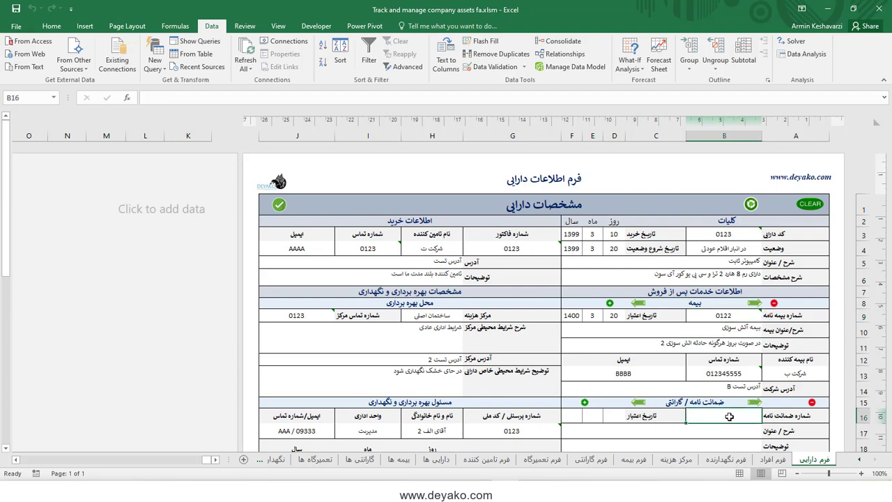
pyautogui.scroll(-2, 729, 416)
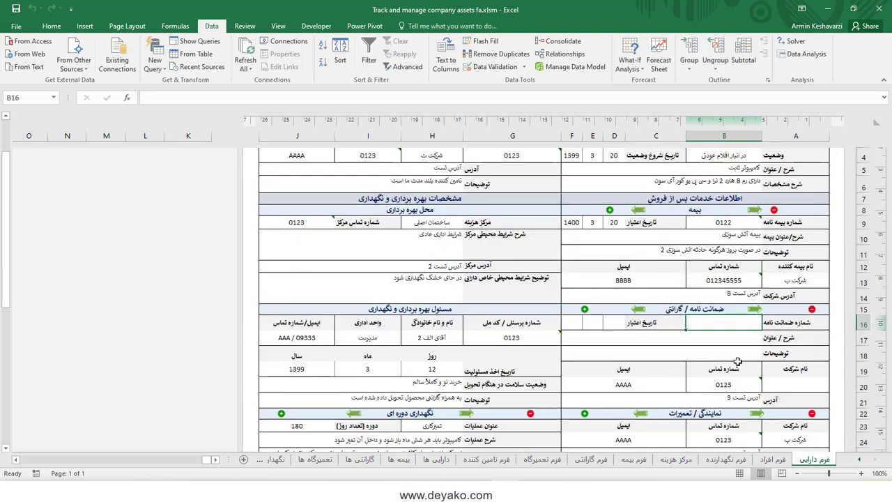
pyautogui.scroll(2, 737, 361)
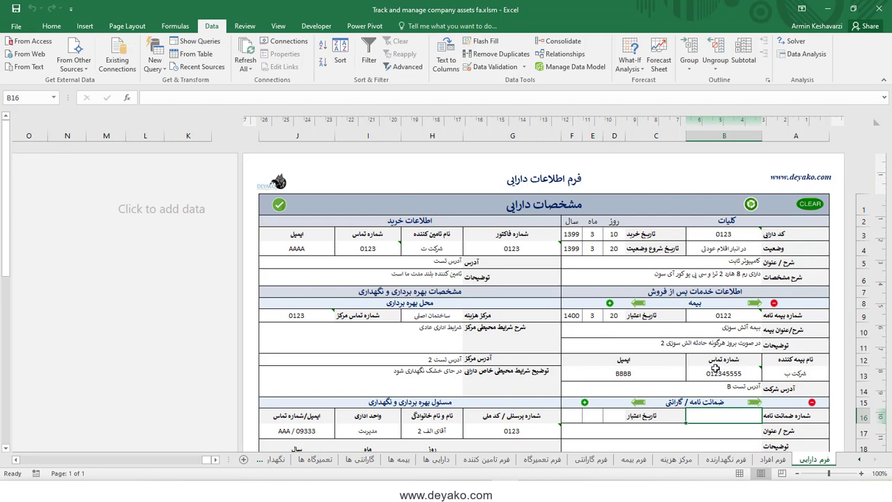
# Step: Load asset 0321's saved record into the form
pyautogui.click(724, 235)
pyautogui.write('0')
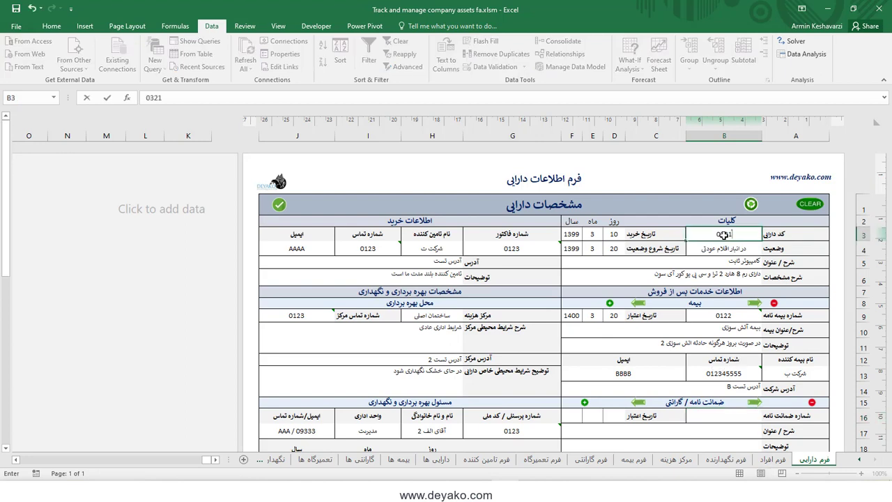
pyautogui.press('Return')
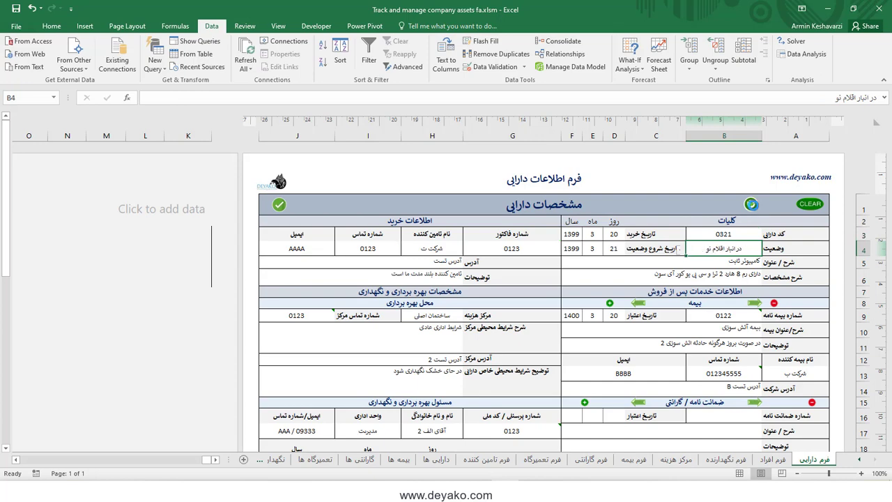
pyautogui.click(750, 203)
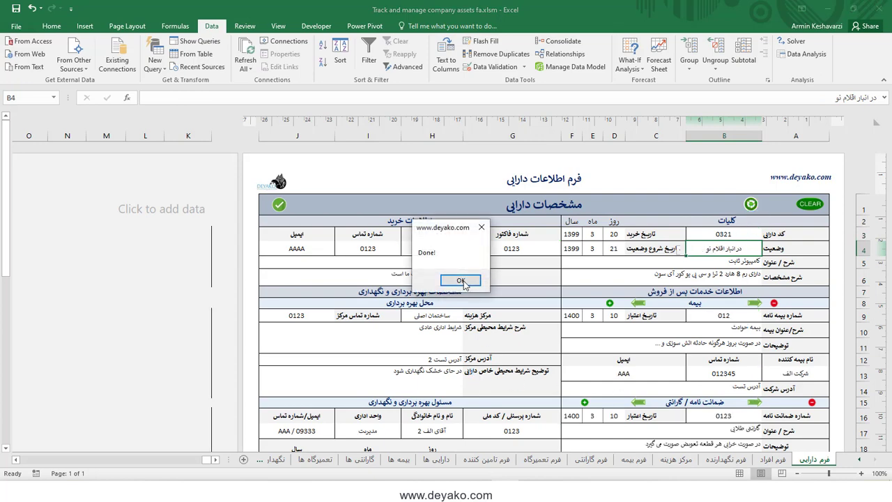
pyautogui.click(460, 280)
pyautogui.scroll(-2, 648, 299)
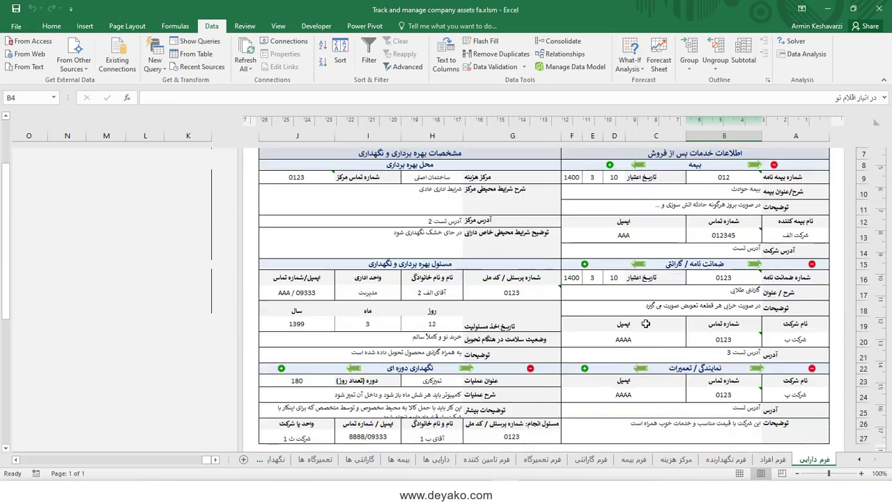
pyautogui.scroll(1, 741, 391)
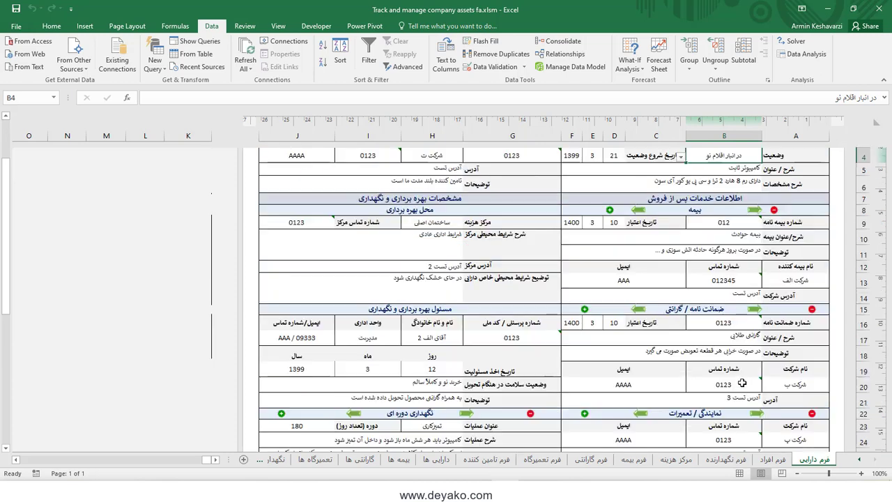
pyautogui.scroll(1, 742, 383)
# Step: Re-enter asset code 0123 and confirm its reloaded record
pyautogui.click(712, 234)
pyautogui.write('012')
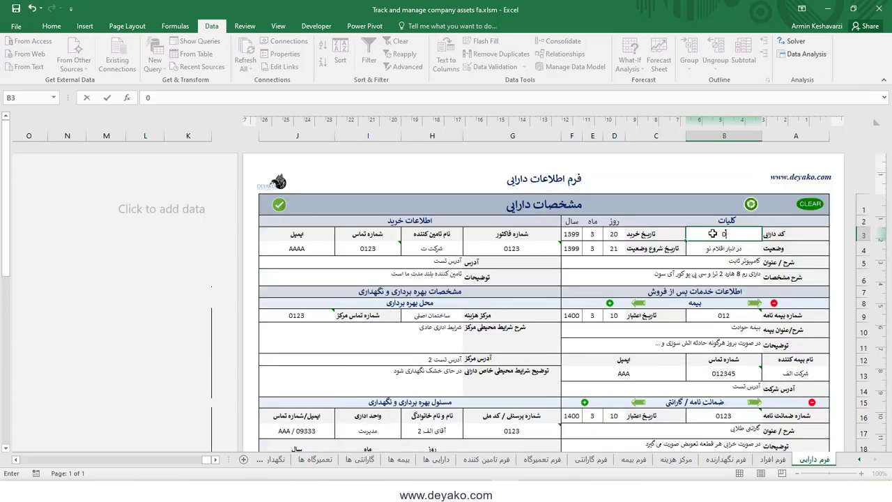
pyautogui.write('3')
pyautogui.press('Return')
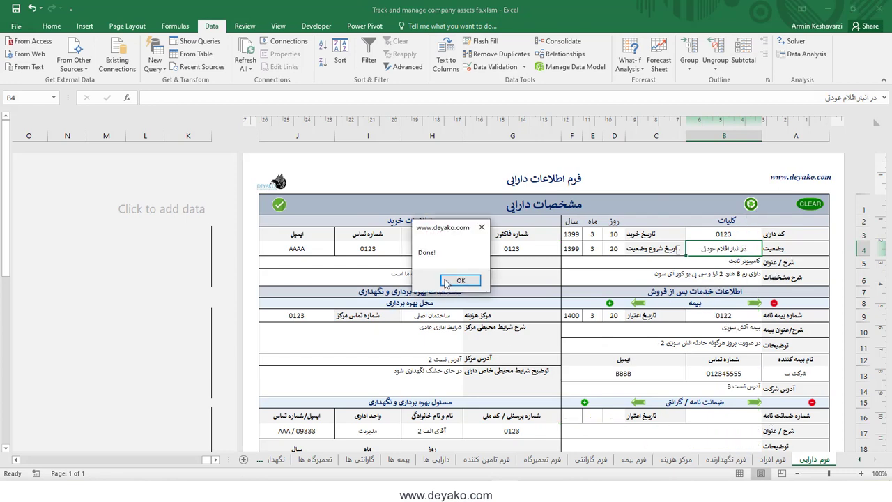
pyautogui.click(460, 280)
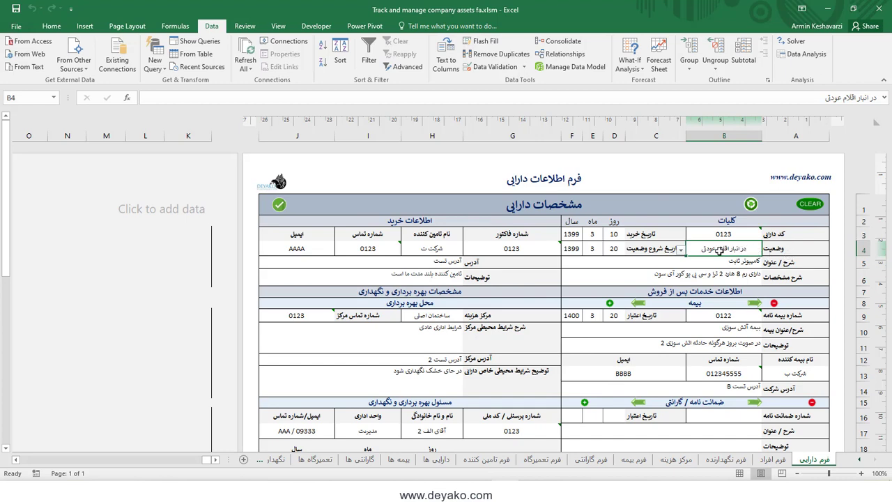
pyautogui.click(680, 251)
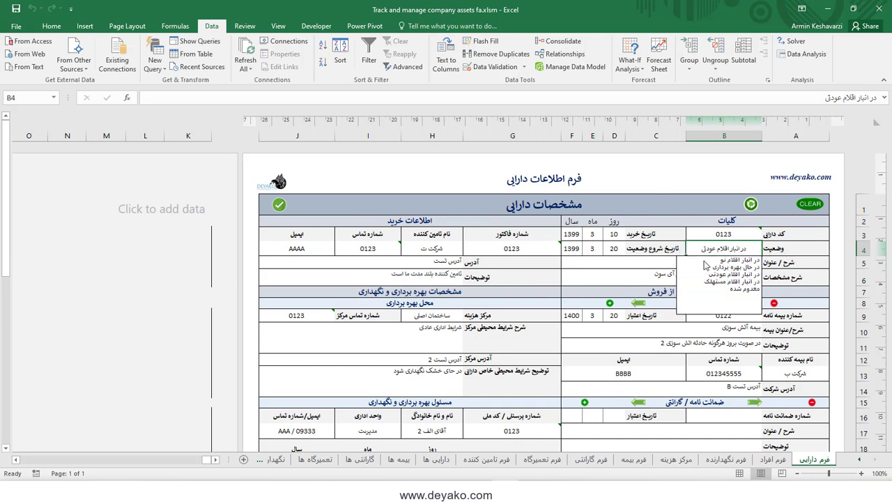
pyautogui.scroll(1, 709, 268)
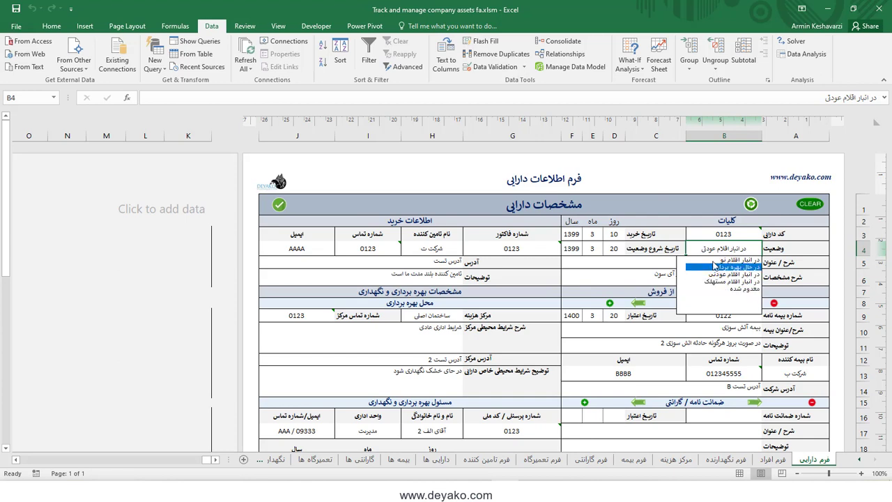
pyautogui.press('Escape')
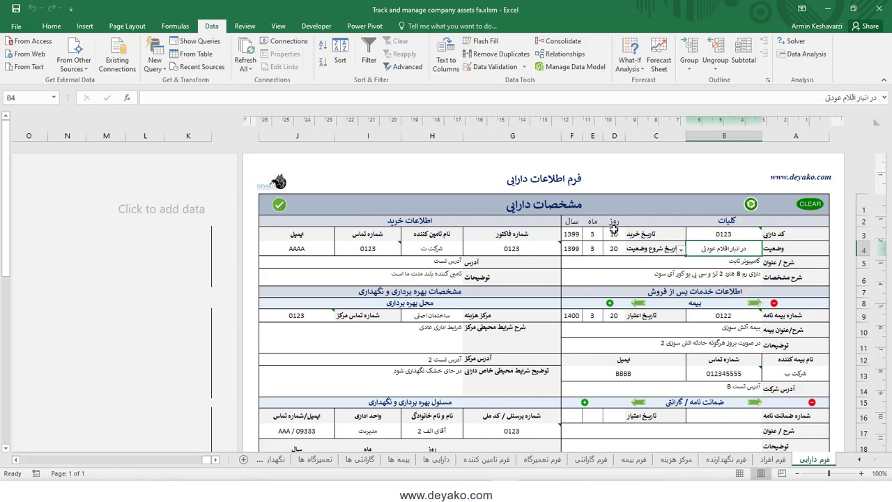
pyautogui.moveTo(613, 231); pyautogui.dragTo(570, 248)
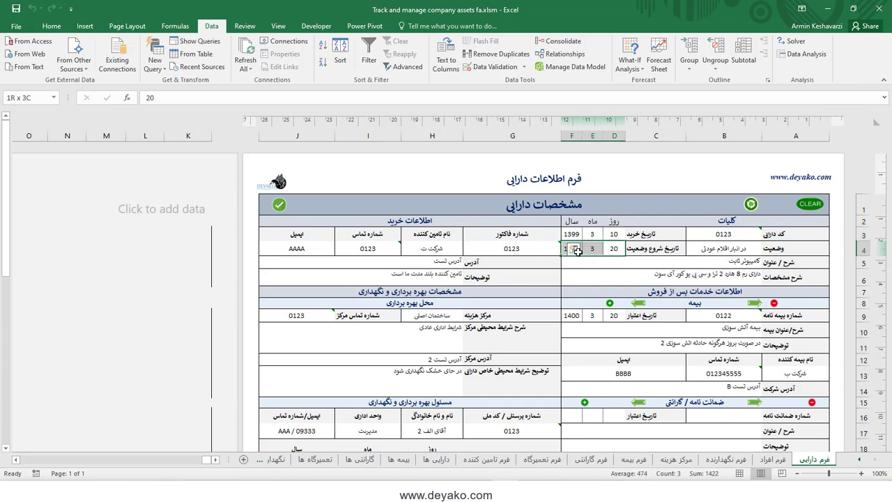
pyautogui.click(728, 245)
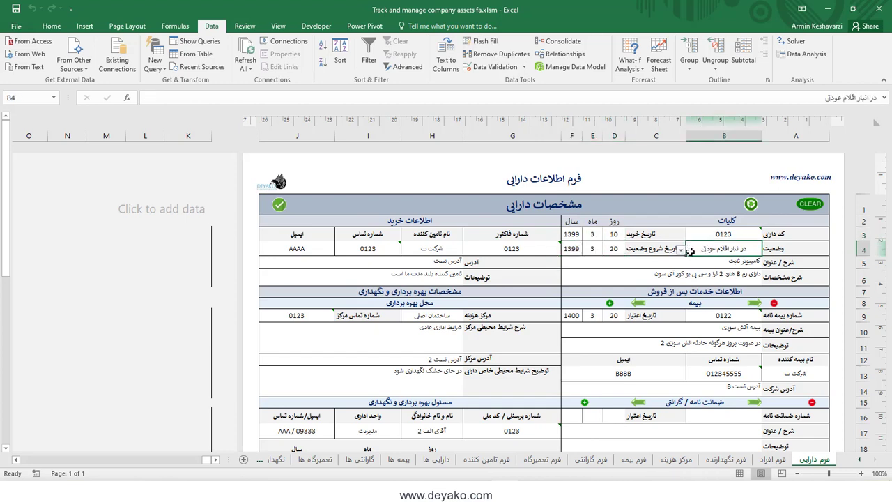
pyautogui.click(686, 254)
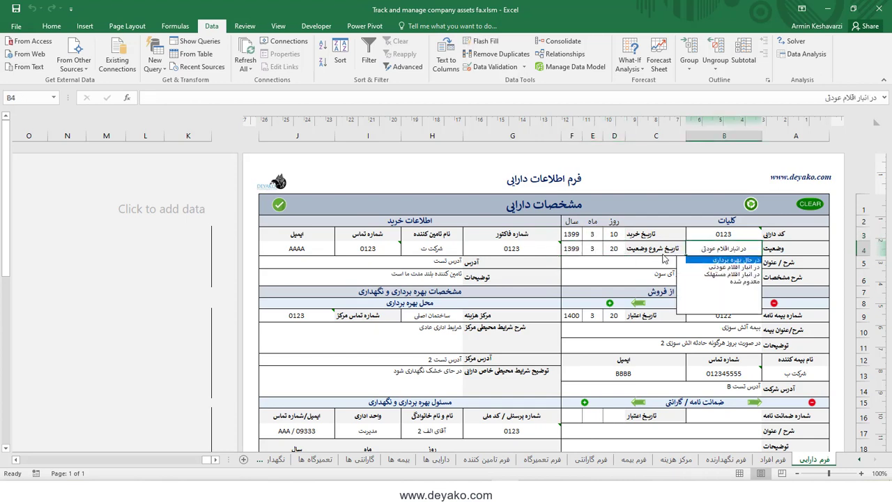
pyautogui.click(682, 255)
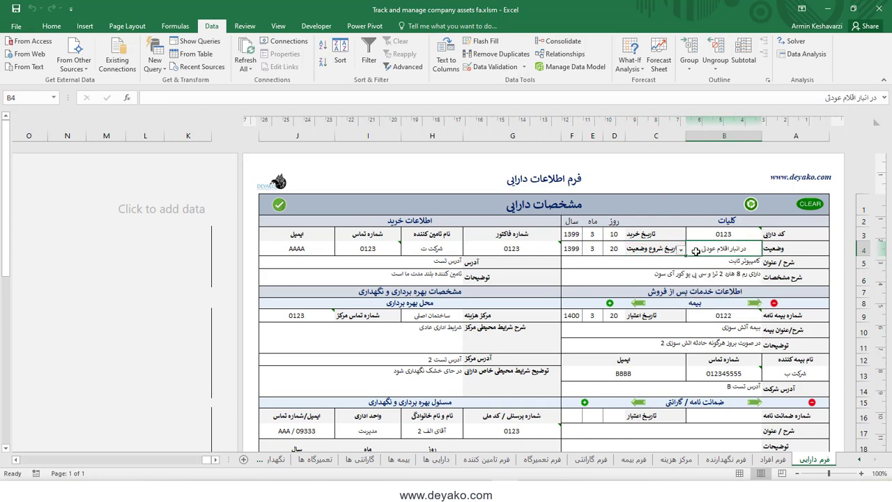
pyautogui.click(682, 252)
# Step: Review the title, specifications and invoice fields, then blank the supplier name from its dropdown
pyautogui.click(683, 252)
pyautogui.click(611, 248)
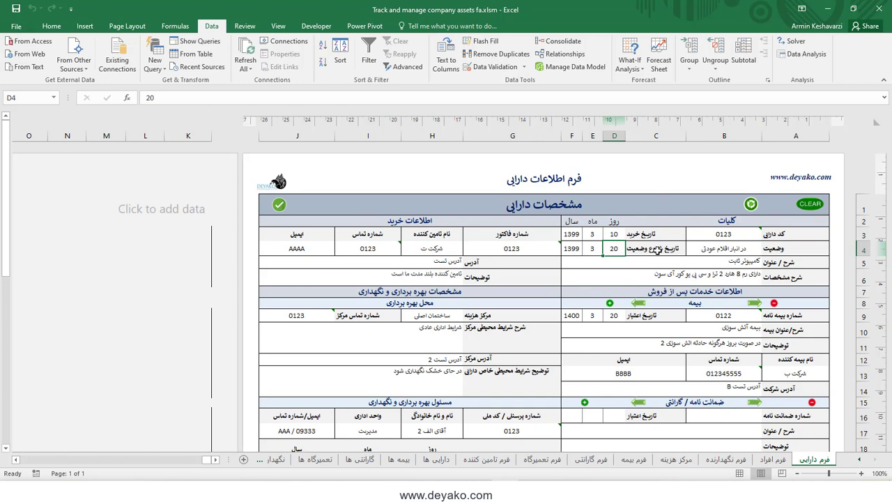
pyautogui.click(704, 263)
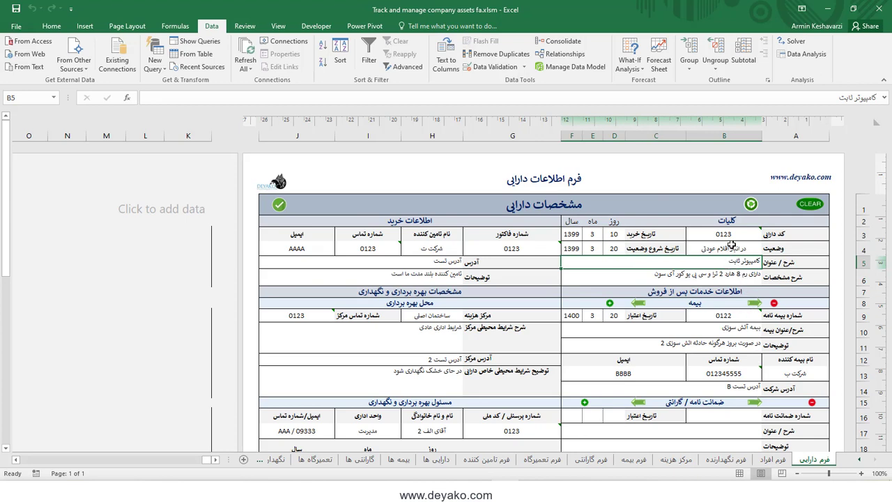
pyautogui.click(725, 273)
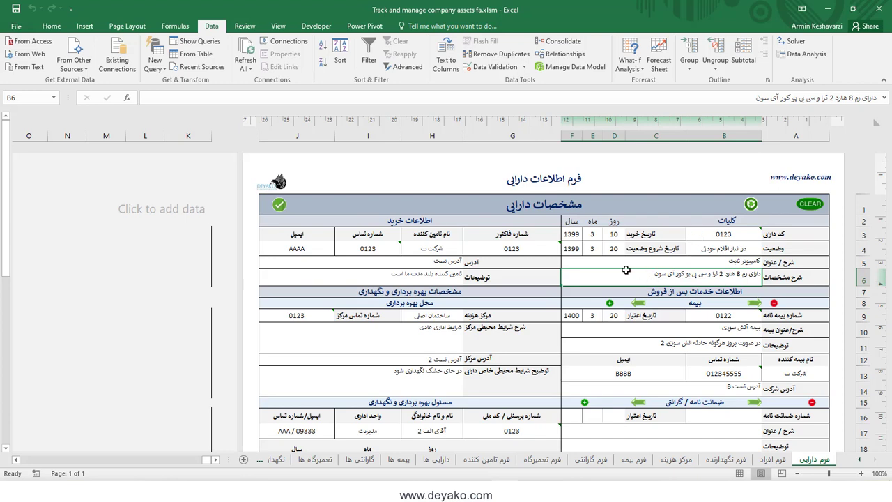
pyautogui.click(491, 249)
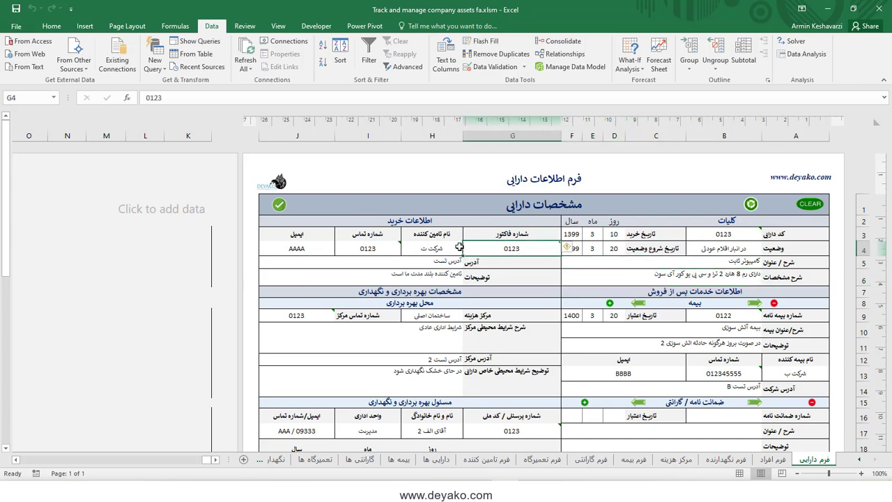
pyautogui.click(422, 249)
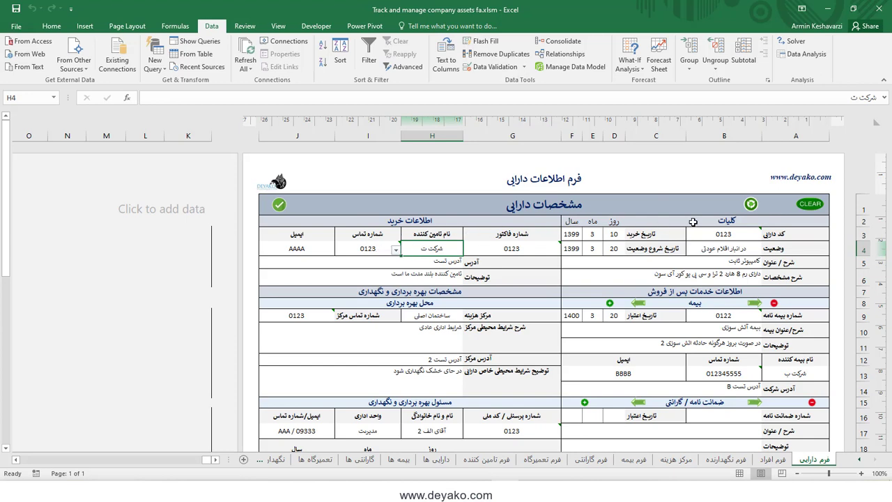
pyautogui.click(395, 250)
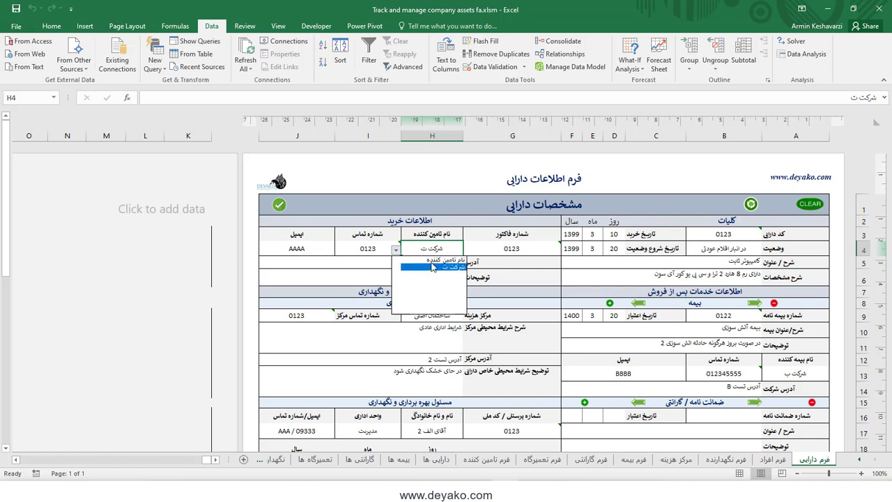
pyautogui.press('Return')
pyautogui.press('Return')
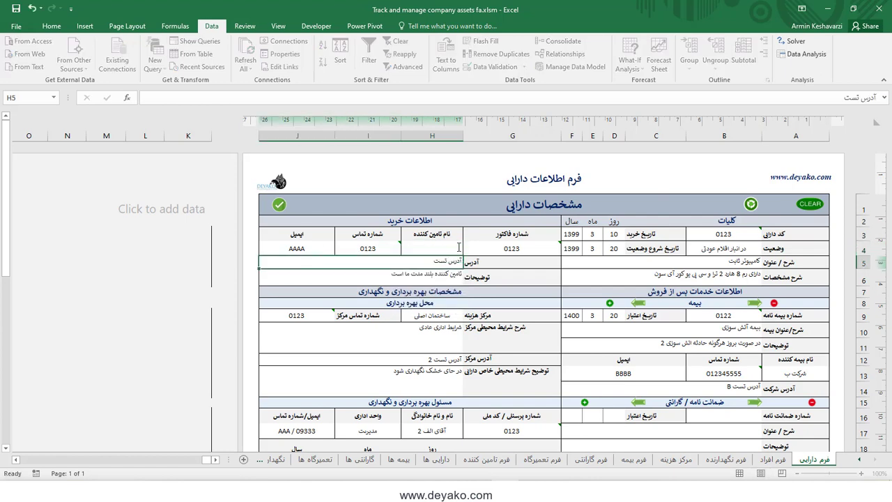
# Step: Enter شرکت الف as the new supplier name
pyautogui.click(451, 248)
pyautogui.write('شرکت')
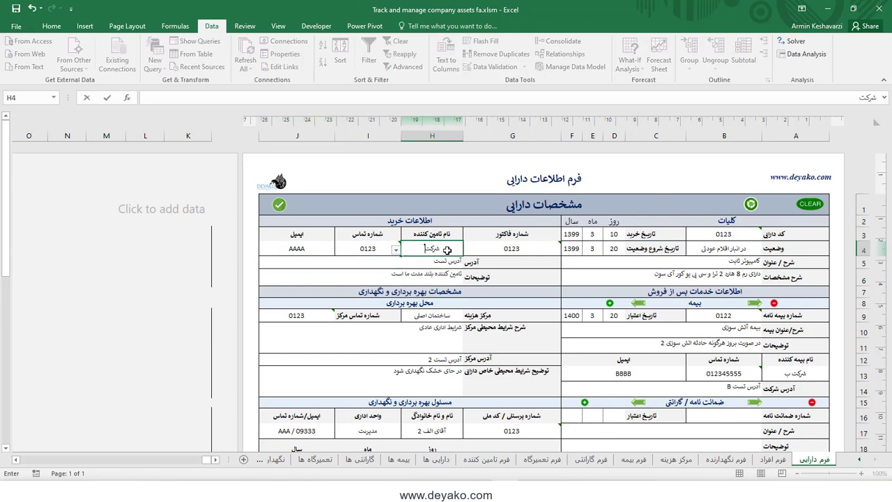
pyautogui.write(' الف')
pyautogui.press('Return')
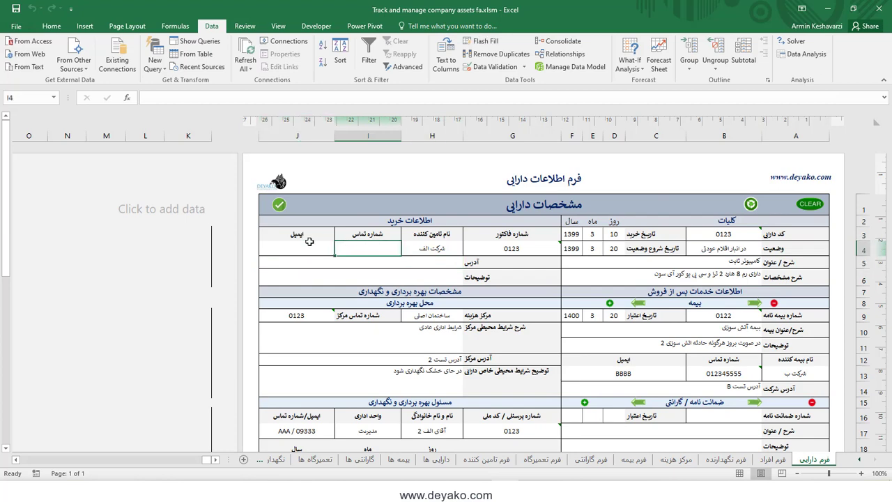
pyautogui.click(406, 277)
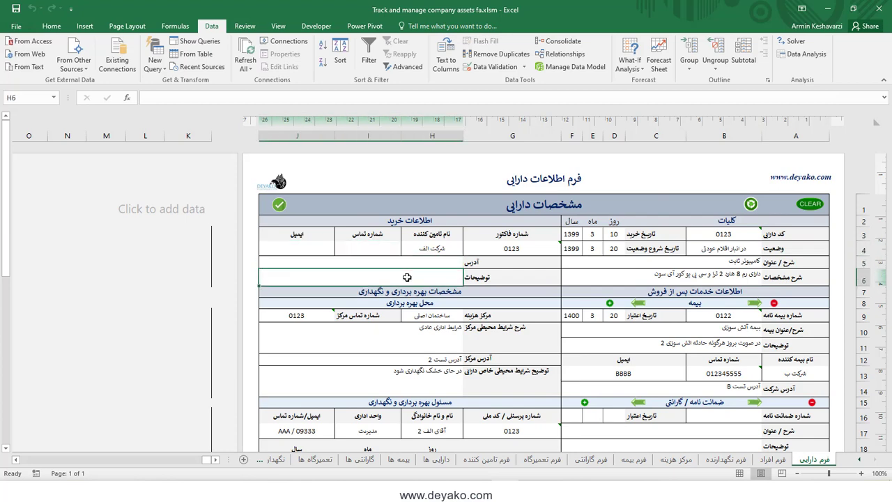
# Step: Fill the supplier's phone, e-mail and address with placeholder text
pyautogui.click(367, 248)
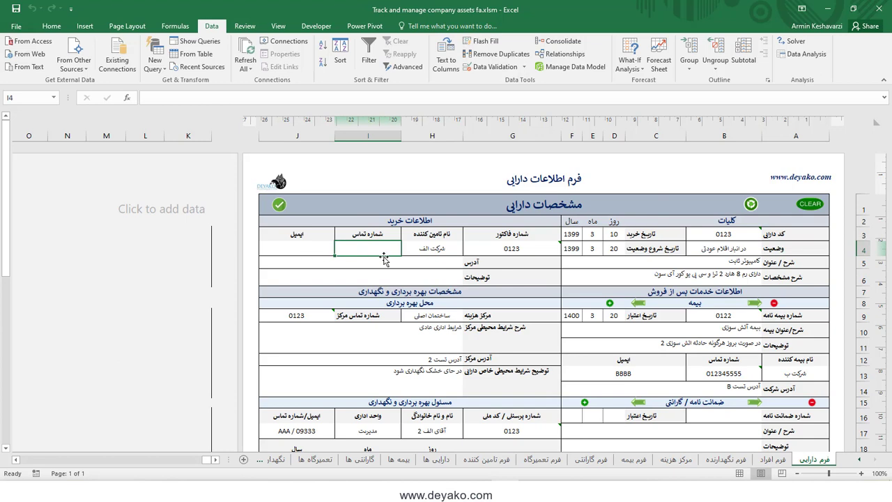
pyautogui.write('سیسیسی')
pyautogui.press('Tab')
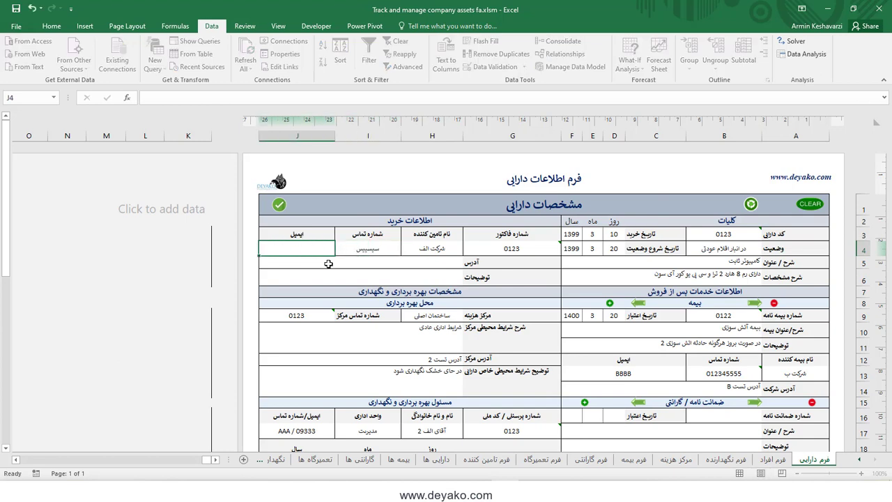
pyautogui.write('سیس')
pyautogui.press('Return')
pyautogui.write('سیسی')
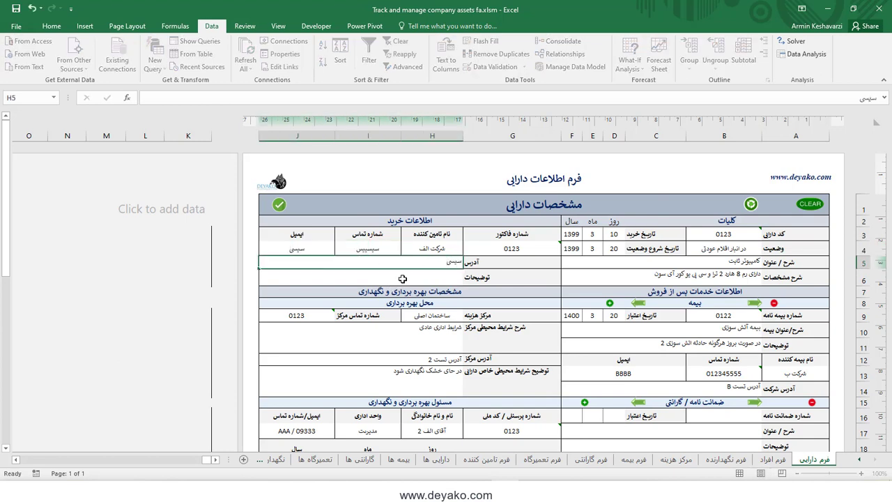
# Step: Add a placeholder purchase note and save the asset record, confirming the Done! message
pyautogui.click(402, 278)
pyautogui.write('سیسی')
pyautogui.click(429, 259)
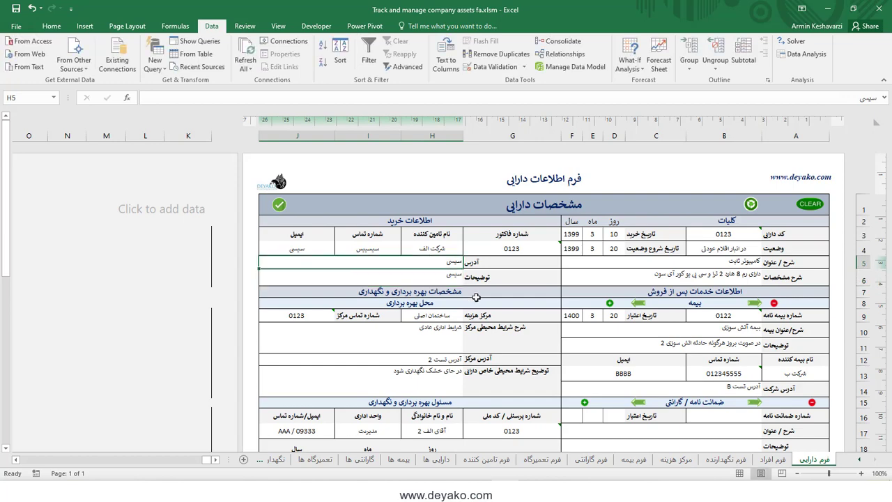
pyautogui.click(280, 205)
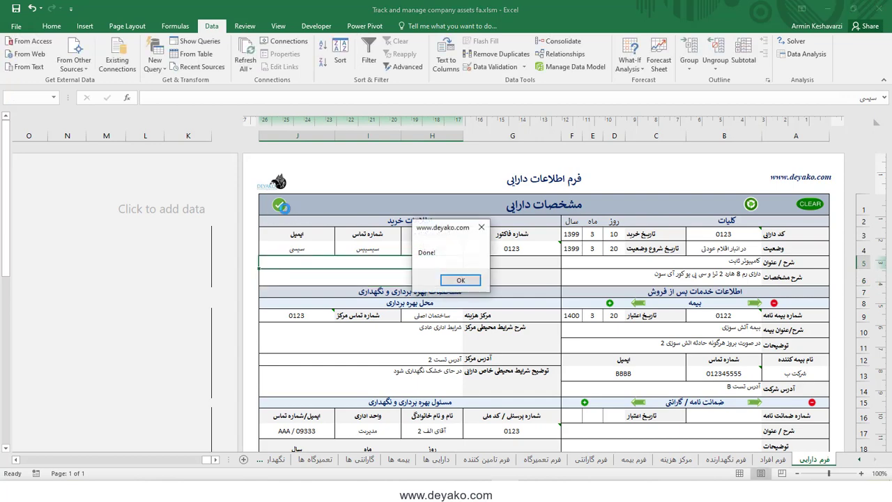
pyautogui.click(460, 279)
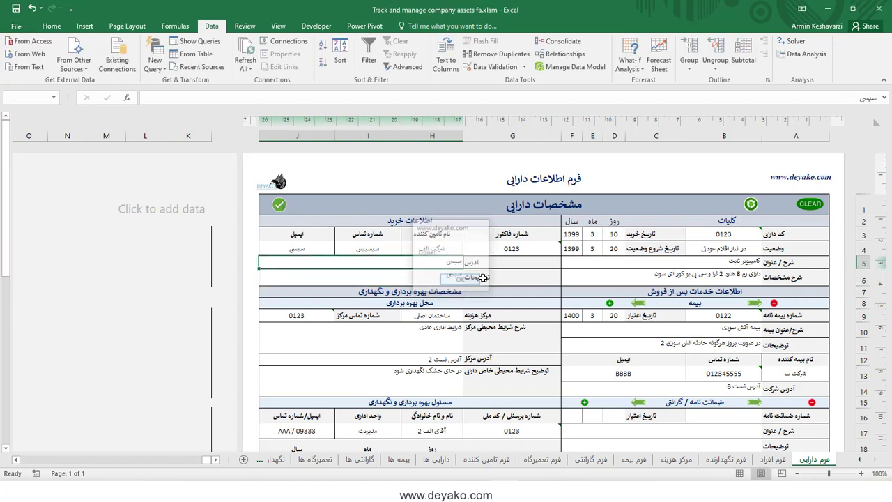
pyautogui.click(734, 237)
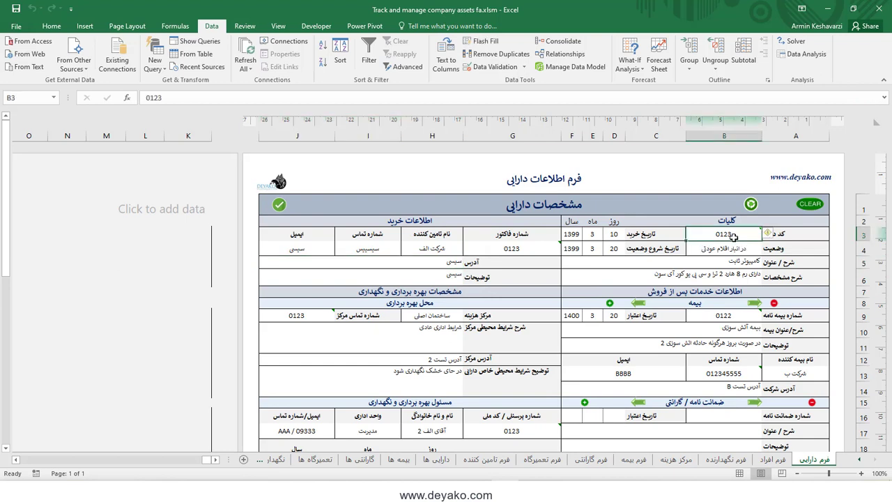
pyautogui.click(431, 248)
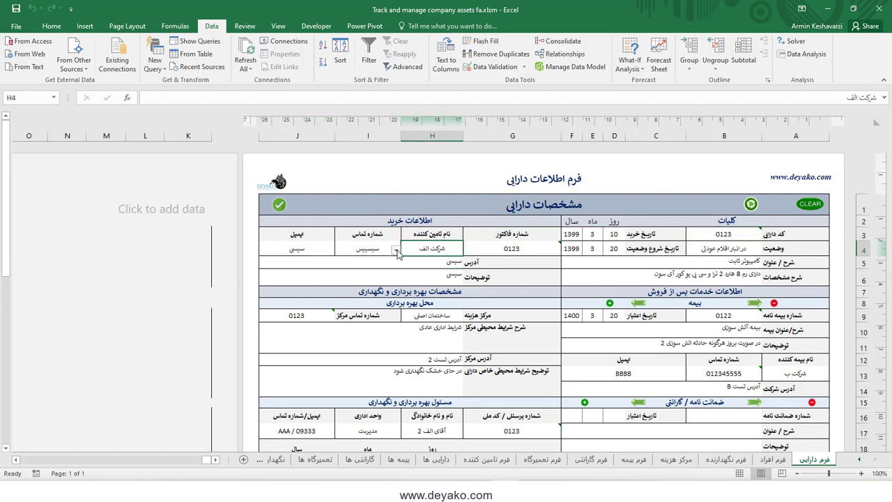
pyautogui.click(395, 250)
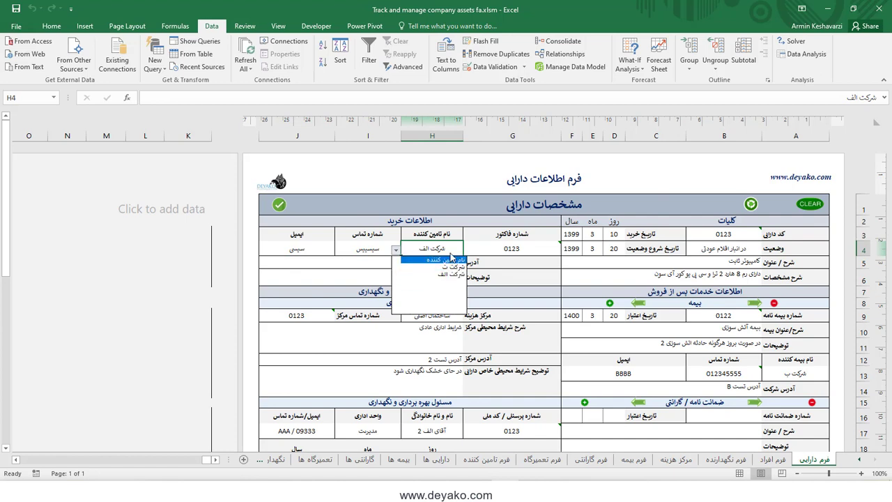
pyautogui.click(453, 249)
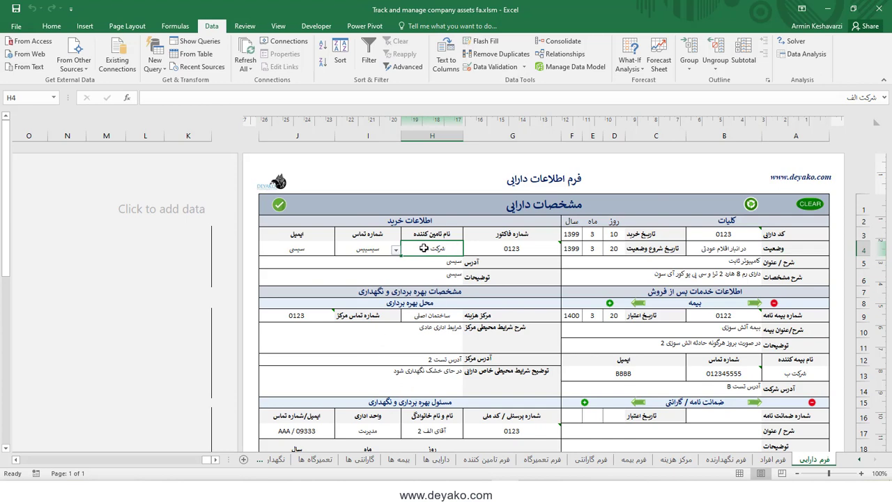
pyautogui.click(396, 250)
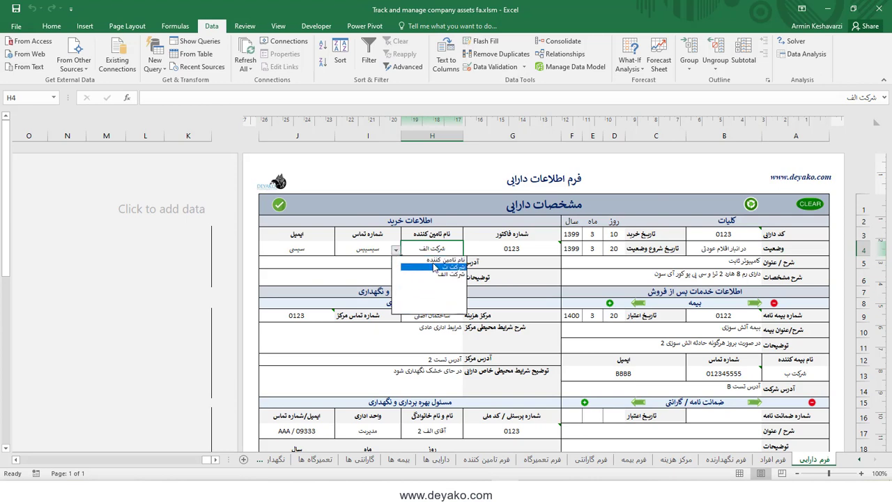
pyautogui.click(442, 255)
pyautogui.click(396, 250)
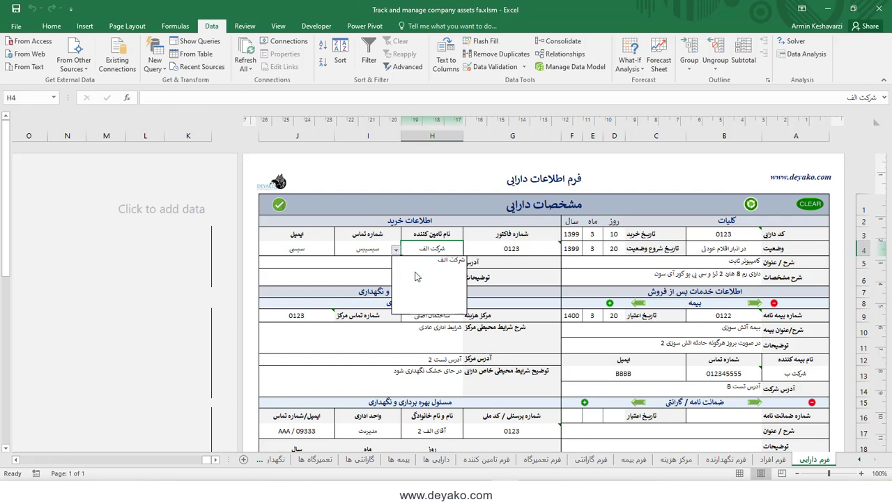
pyautogui.click(437, 268)
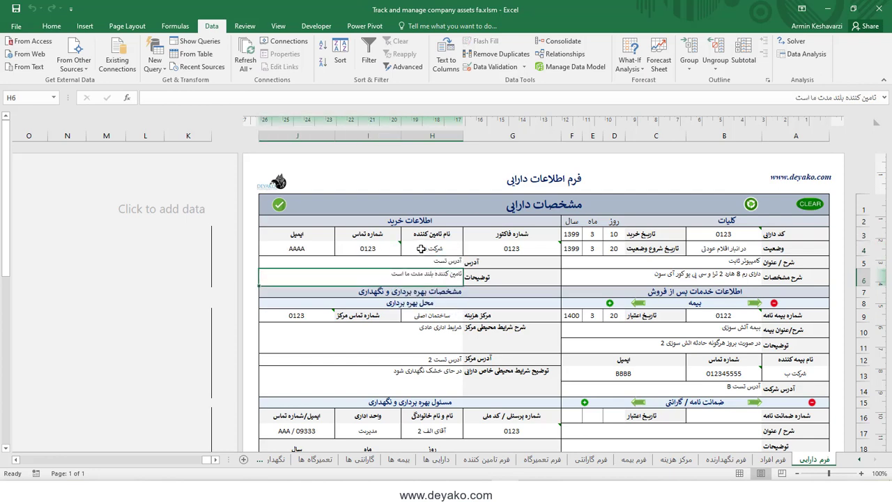
pyautogui.click(395, 250)
pyautogui.click(421, 248)
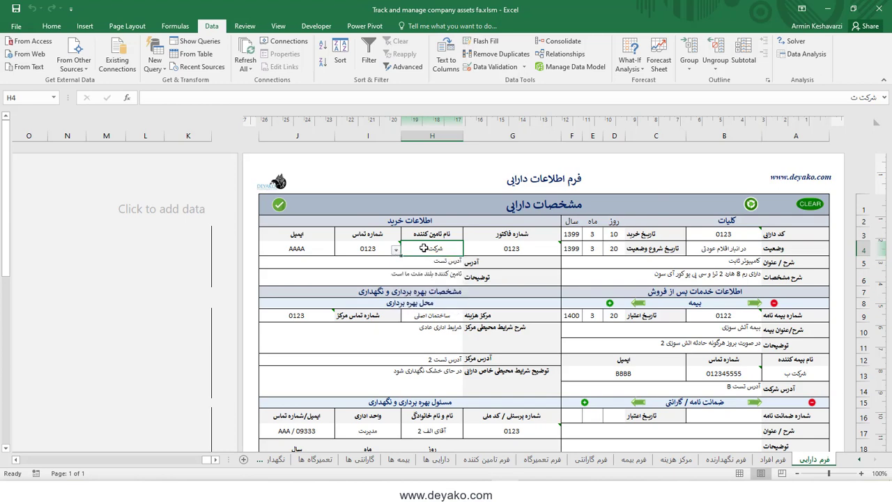
pyautogui.doubleClick(423, 248)
pyautogui.press('BackSpace')
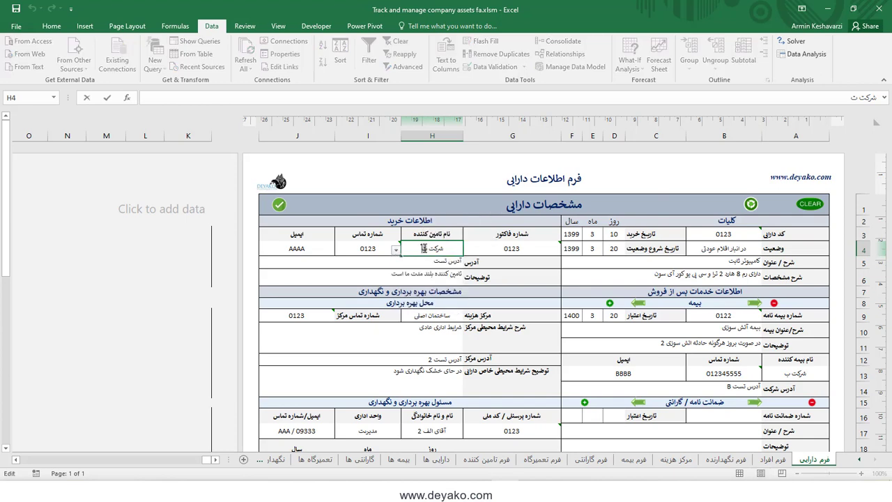
pyautogui.write('الف')
pyautogui.press('Return')
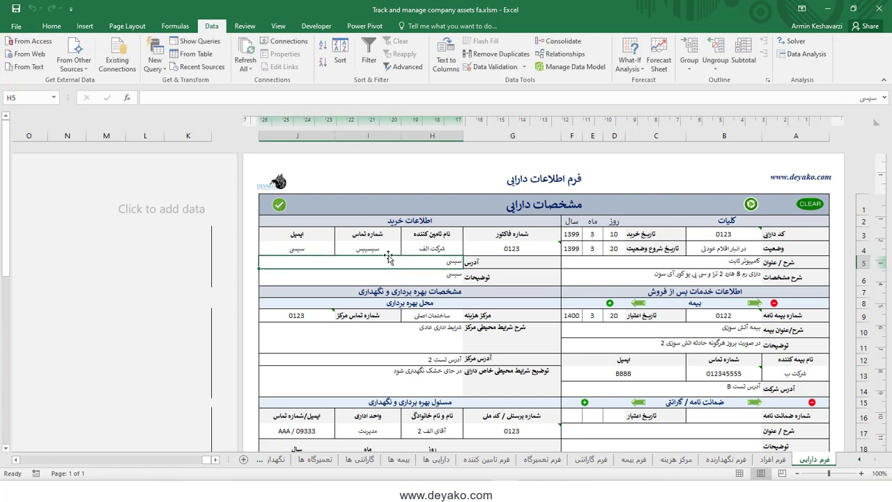
pyautogui.press('Return')
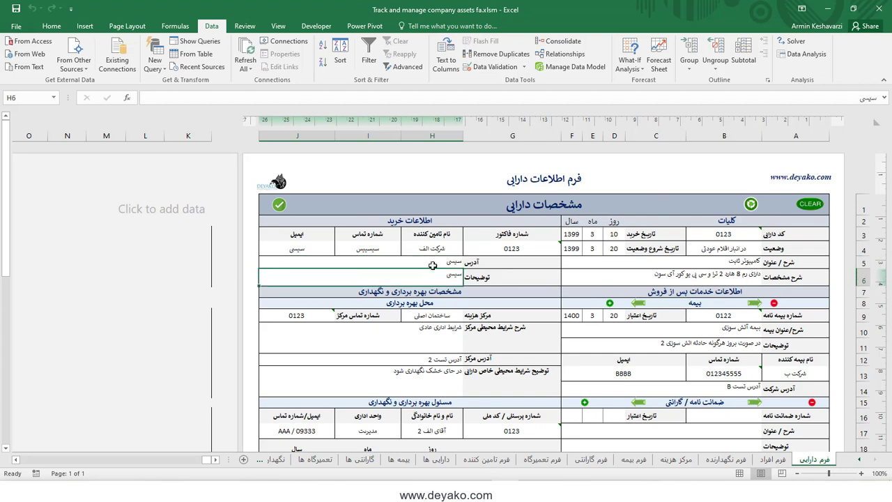
pyautogui.click(432, 265)
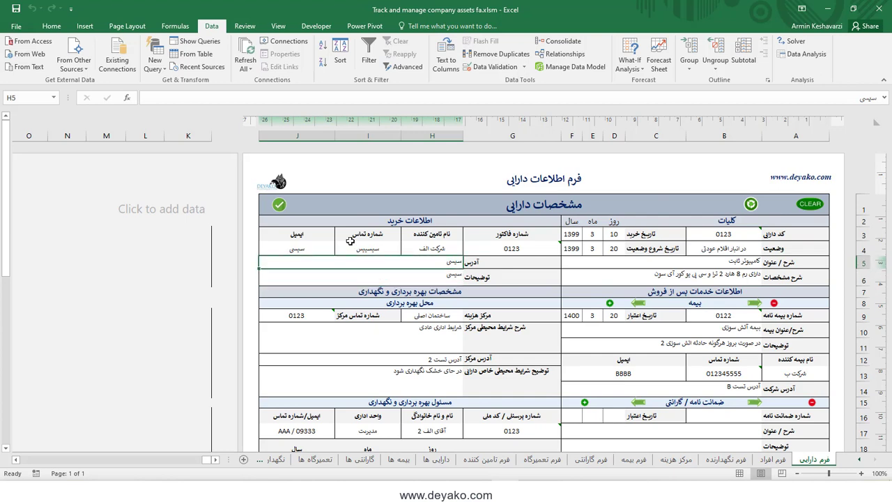
pyautogui.click(459, 273)
pyautogui.press('Up')
# Step: Change the insurance policy number in B9 to 01234
pyautogui.scroll(-1, 595, 268)
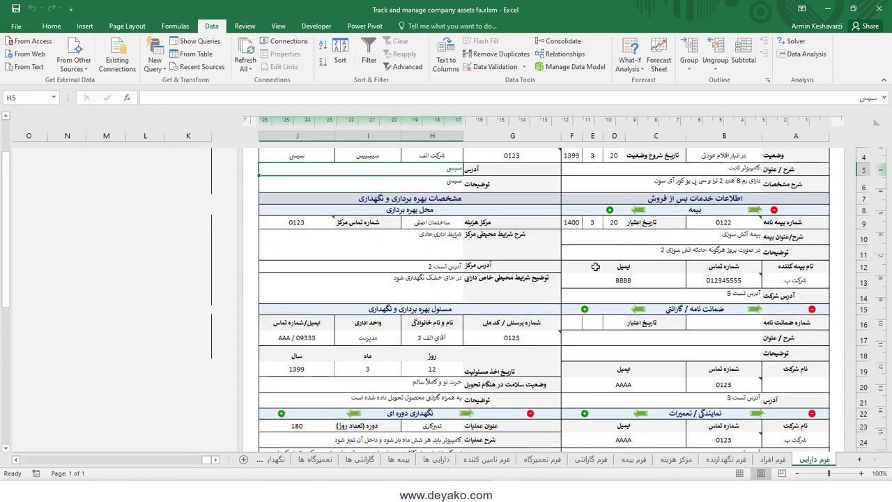
pyautogui.click(717, 222)
pyautogui.scroll(1, 720, 237)
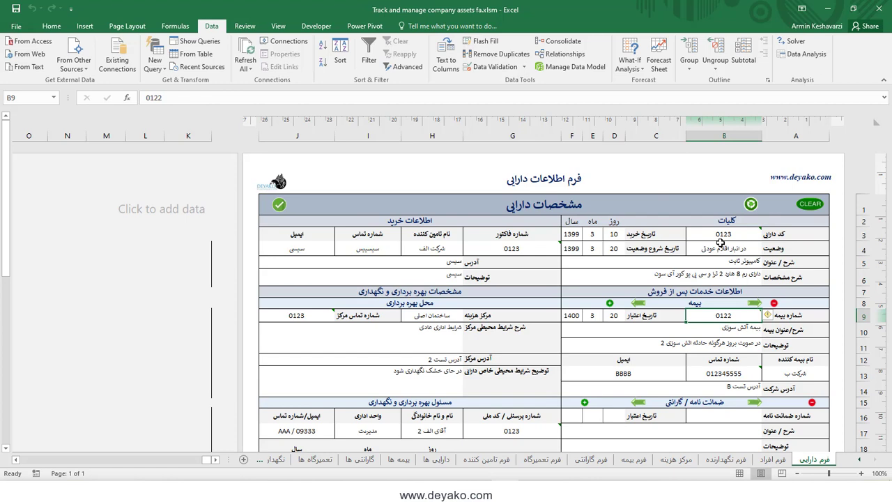
pyautogui.click(699, 335)
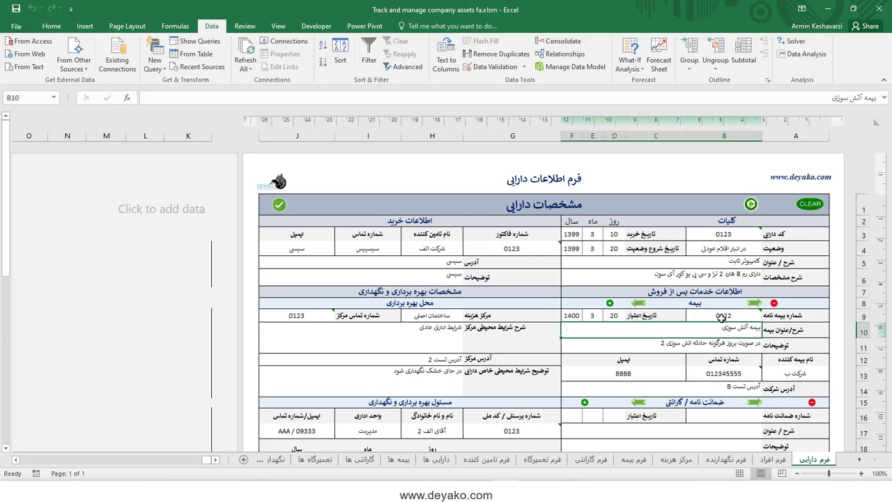
pyautogui.click(722, 317)
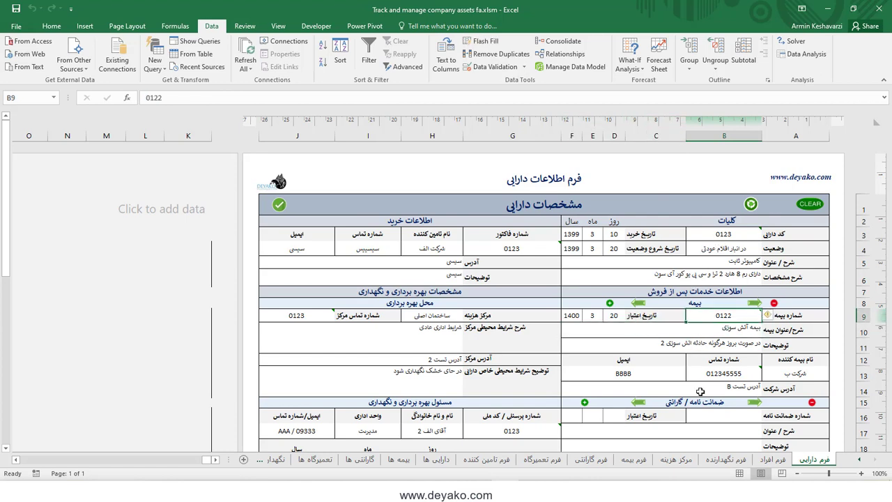
pyautogui.write('0123')
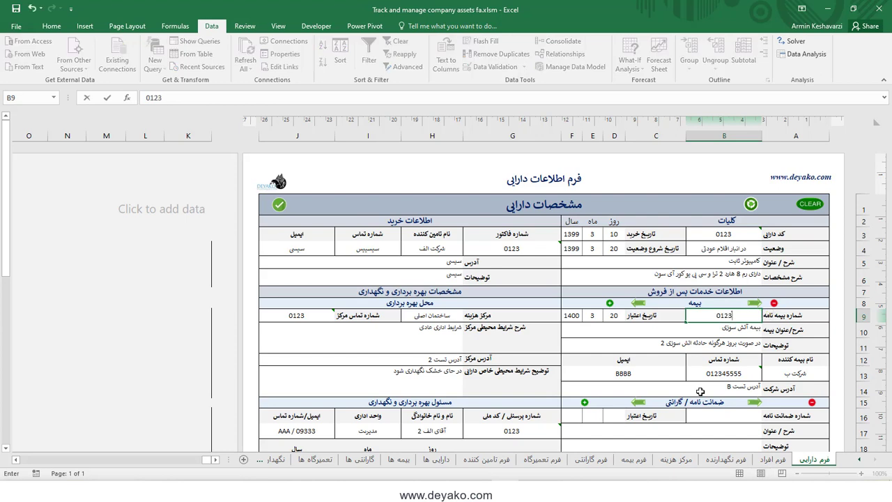
pyautogui.write('4')
pyautogui.press('Return')
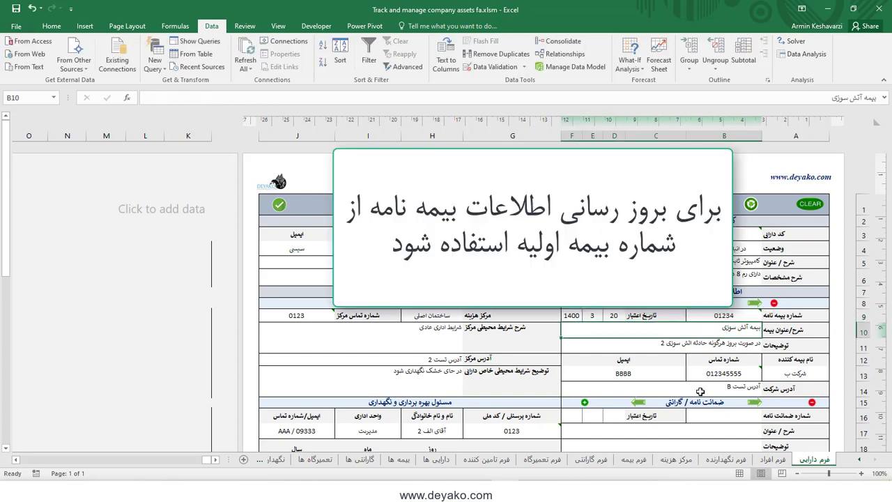
# Step: Review the validity date cells, then add policy 01234 as a new insurance record
pyautogui.click(593, 316)
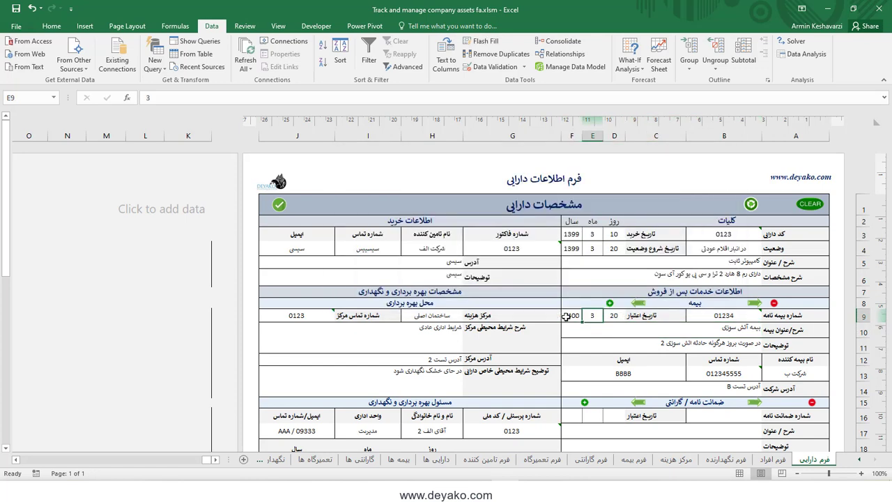
pyautogui.click(566, 316)
pyautogui.click(596, 316)
pyautogui.click(615, 316)
pyautogui.click(710, 325)
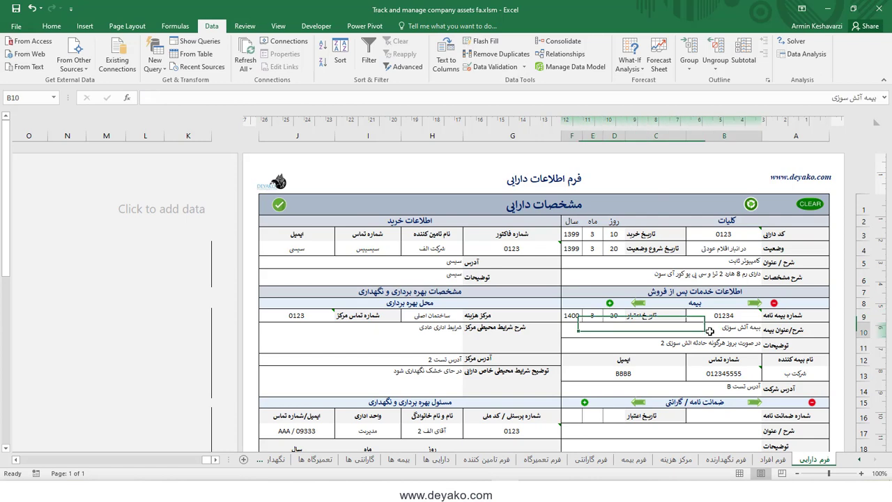
pyautogui.click(707, 318)
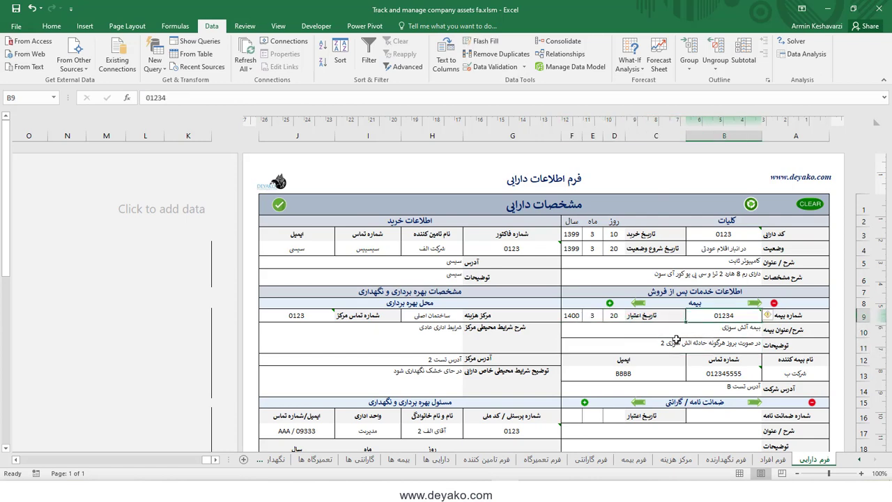
pyautogui.click(612, 305)
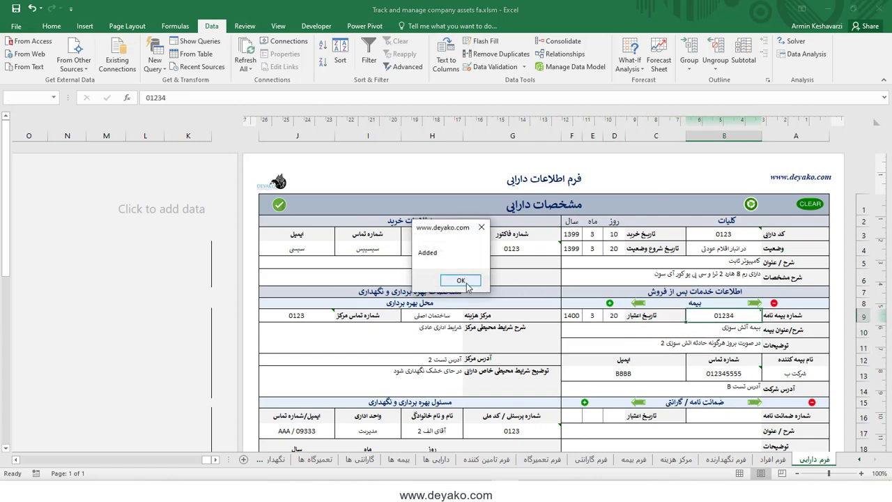
pyautogui.click(471, 287)
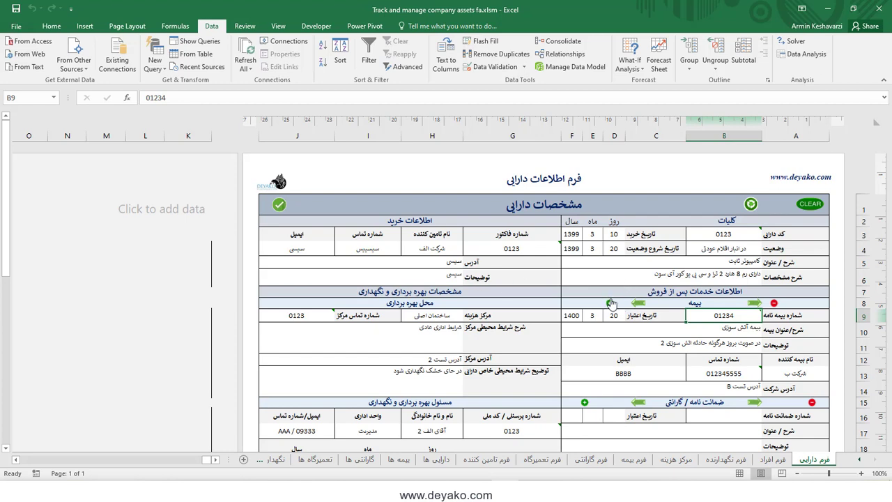
# Step: Page through the insurance records between 0122 and 01234, dismissing the end-of-list messages
pyautogui.click(636, 303)
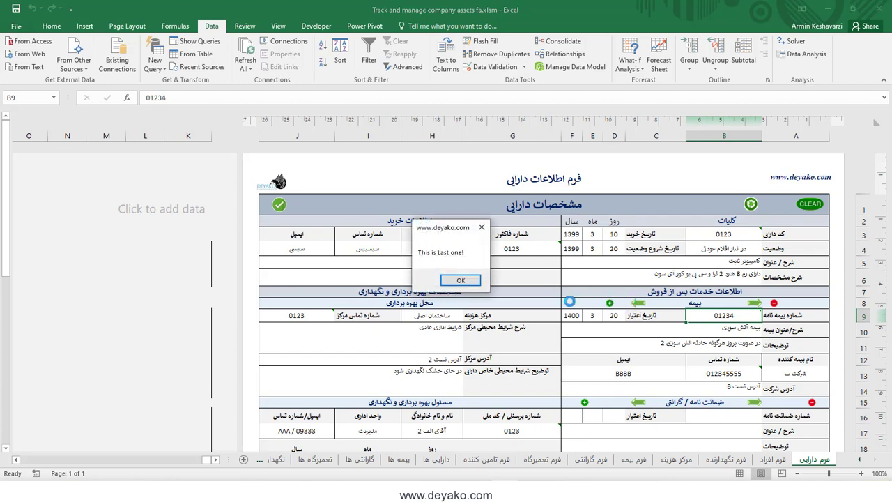
pyautogui.click(461, 280)
pyautogui.click(754, 301)
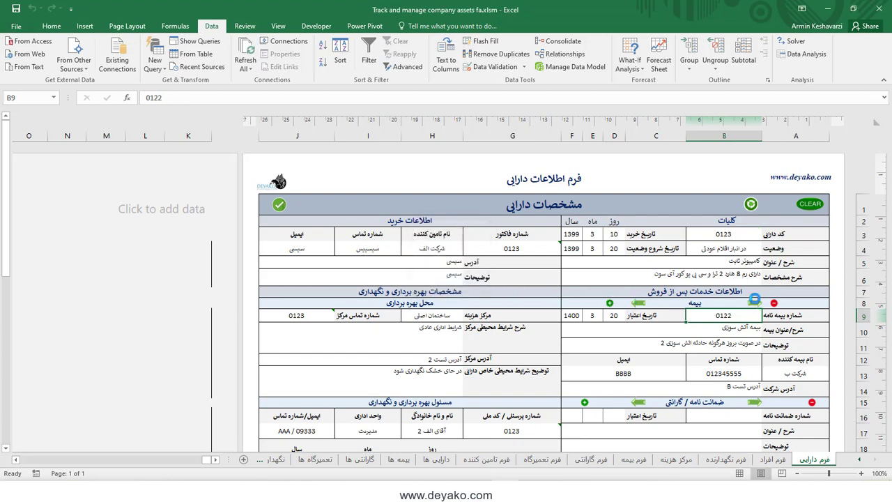
pyautogui.press('Return')
pyautogui.click(754, 302)
pyautogui.click(638, 303)
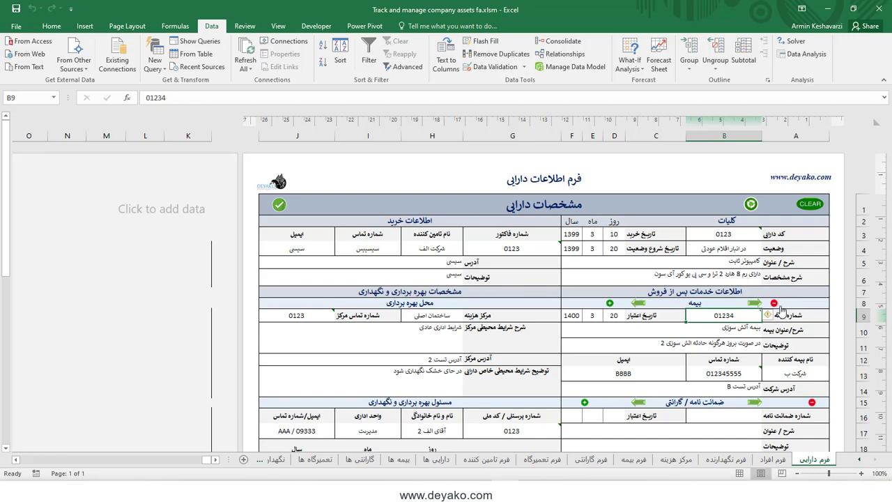
# Step: Delete insurance record 01234 and confirm the Removed message
pyautogui.click(774, 303)
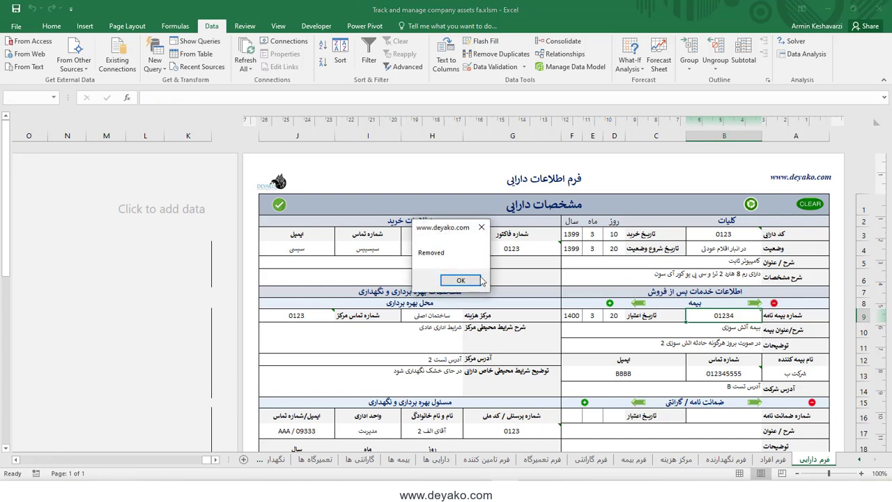
pyautogui.click(460, 280)
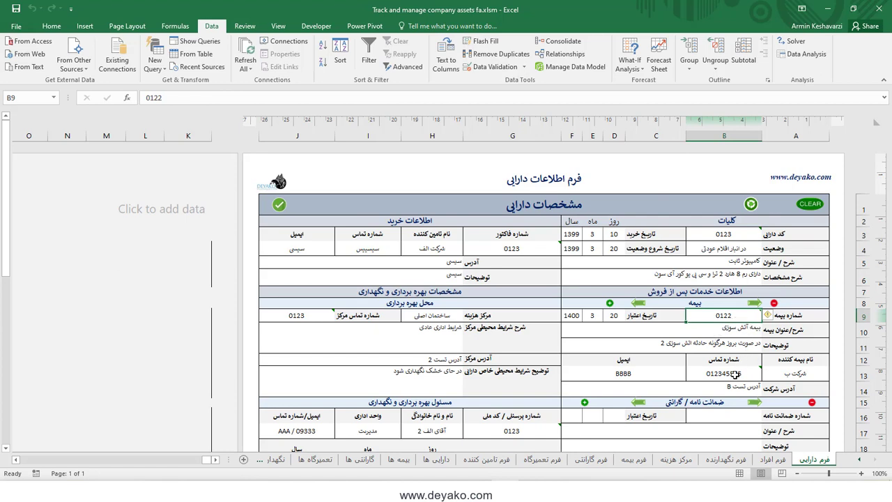
pyautogui.click(729, 329)
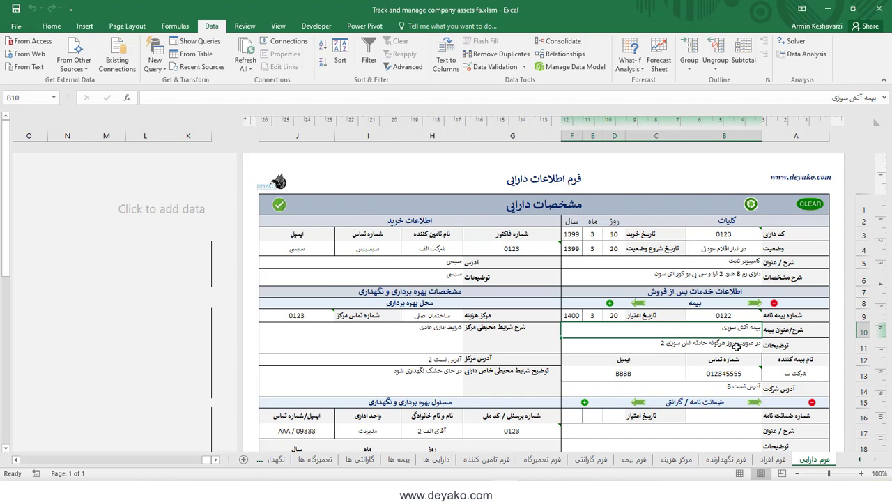
# Step: Pick شرکت الف from the insurance company list and check its filled-in contact details
pyautogui.click(736, 346)
pyautogui.click(794, 373)
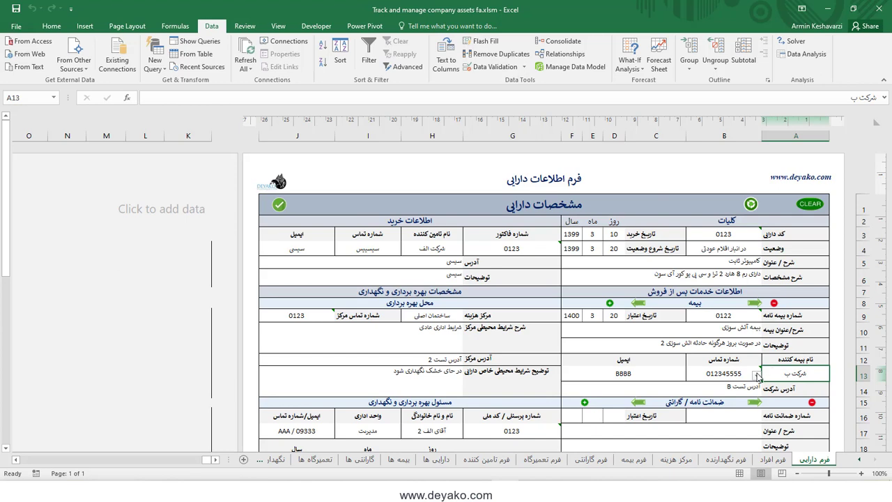
pyautogui.click(758, 376)
pyautogui.click(758, 377)
pyautogui.click(757, 376)
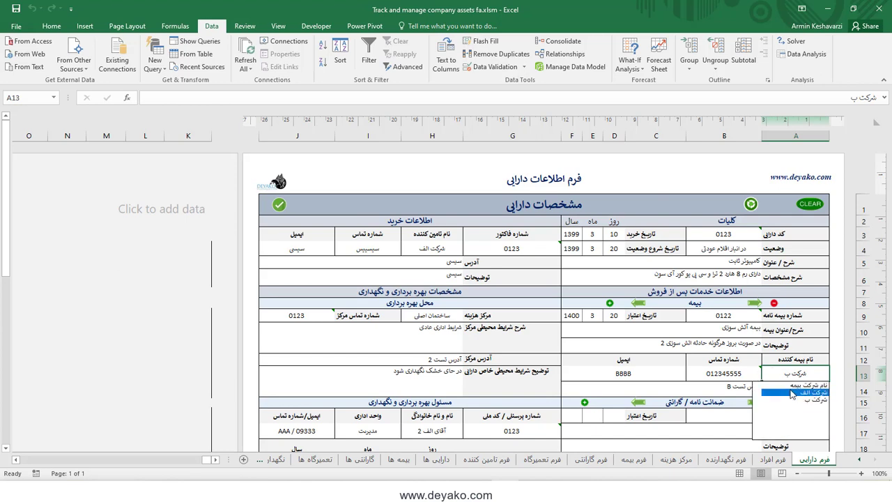
pyautogui.click(792, 394)
pyautogui.click(646, 374)
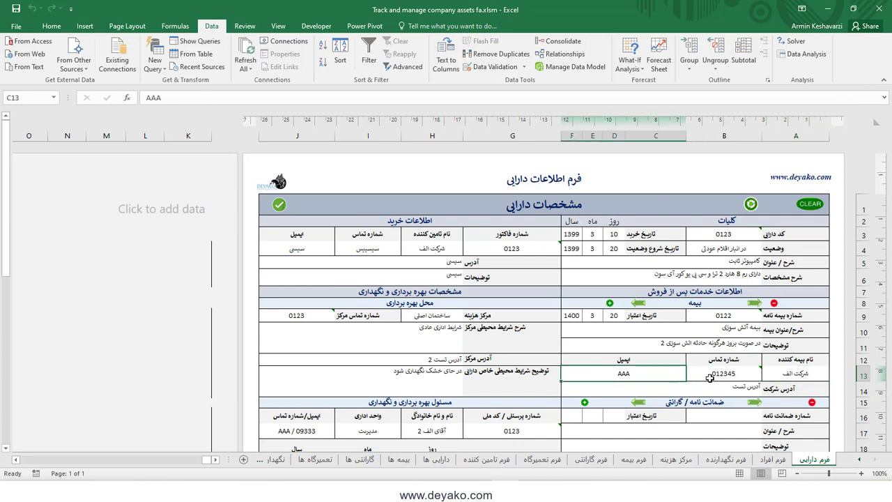
pyautogui.click(709, 377)
pyautogui.click(706, 387)
pyautogui.click(705, 374)
pyautogui.click(643, 377)
pyautogui.click(684, 392)
# Step: Switch the insurer to شرکت ب, rename it شرکت ت, and enter بلبل as its address
pyautogui.click(782, 376)
pyautogui.click(758, 377)
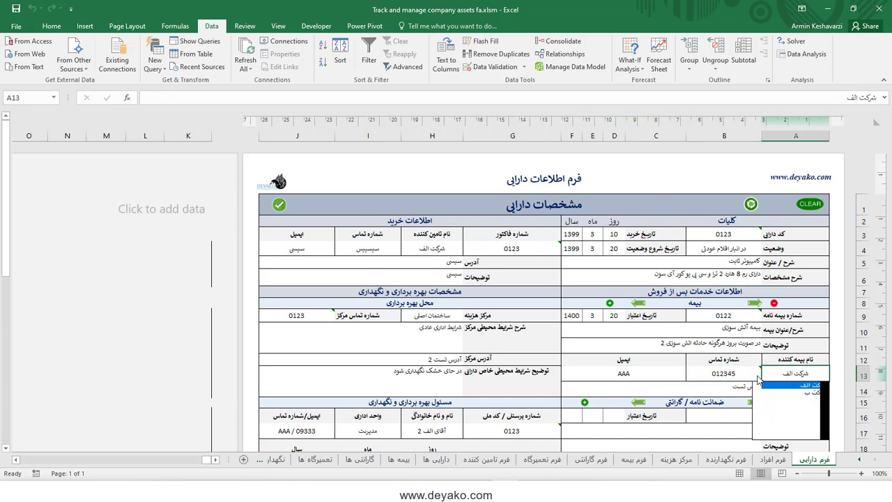
pyautogui.click(786, 394)
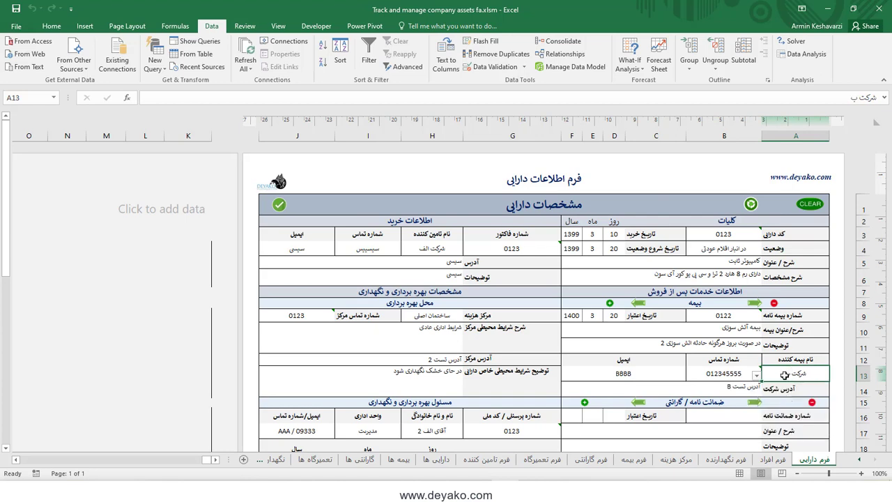
pyautogui.doubleClick(786, 374)
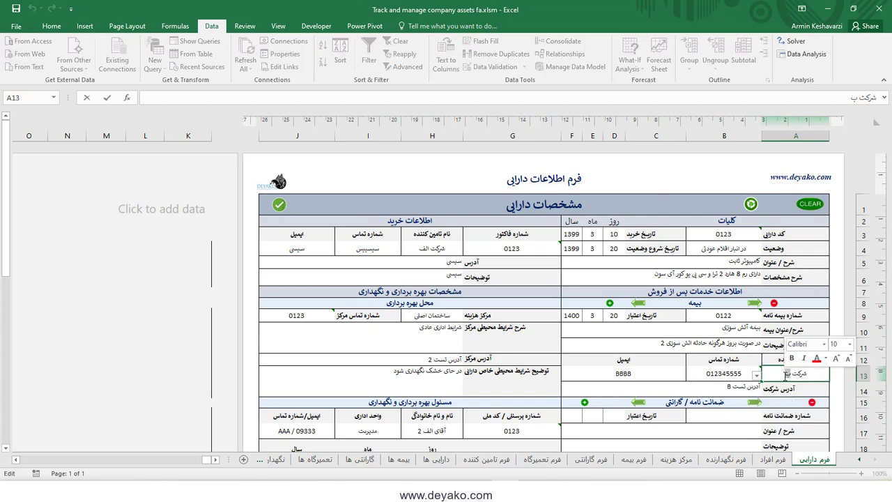
pyautogui.press('BackSpace')
pyautogui.write('ت')
pyautogui.press('Return')
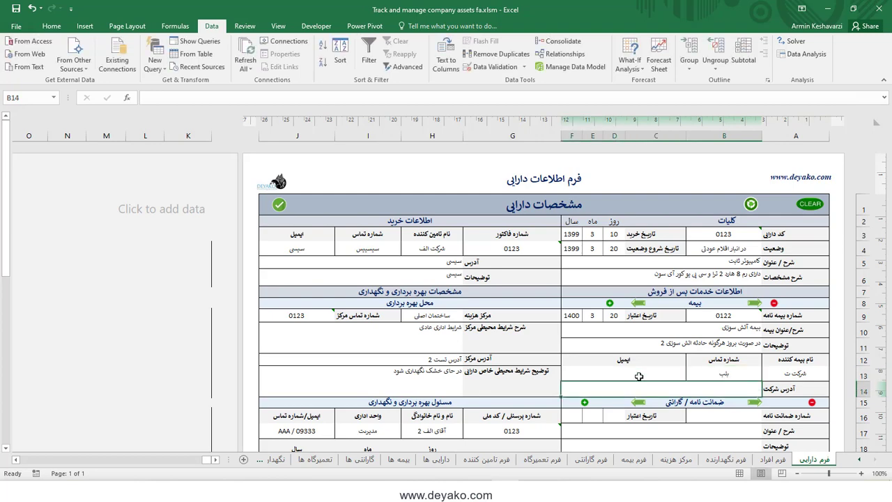
pyautogui.write('بلب')
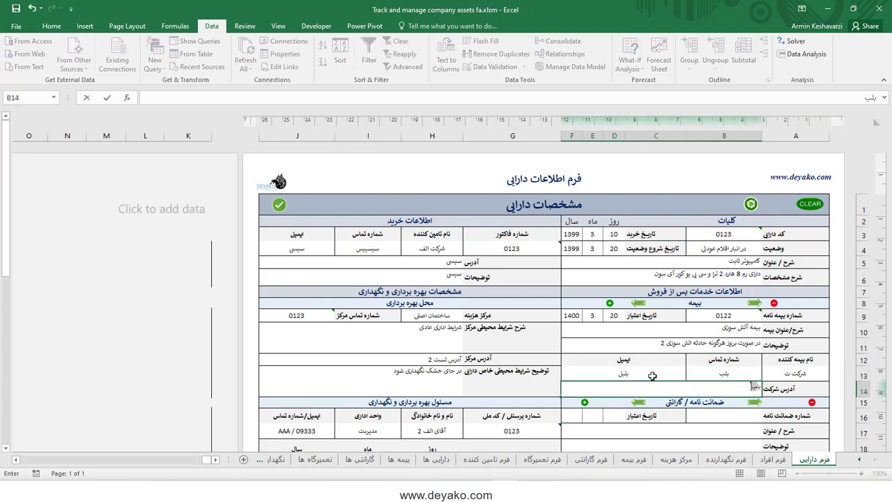
pyautogui.write('ل')
pyautogui.click(668, 359)
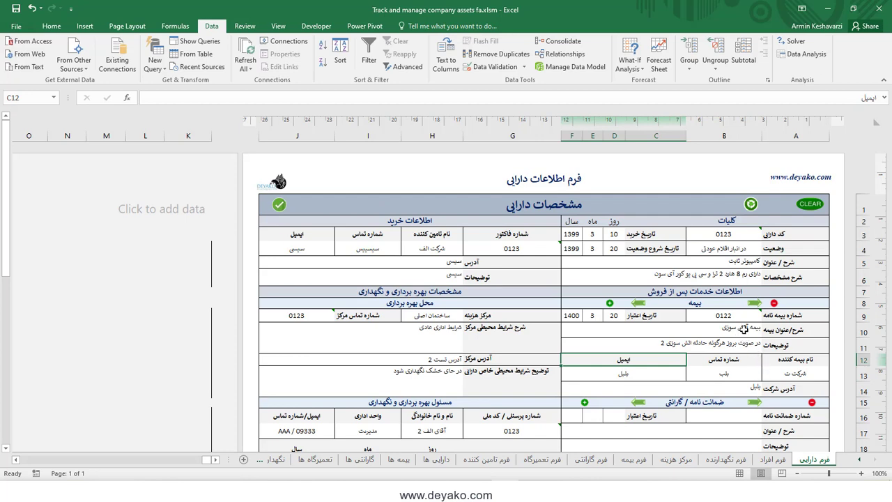
# Step: Reopen the insurance company list and close it, leaving شرکت ت unchanged
pyautogui.click(800, 374)
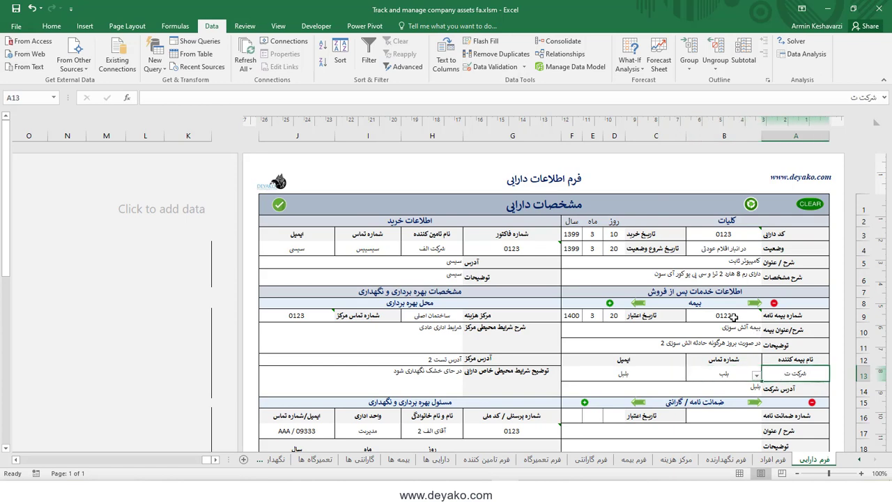
pyautogui.click(758, 376)
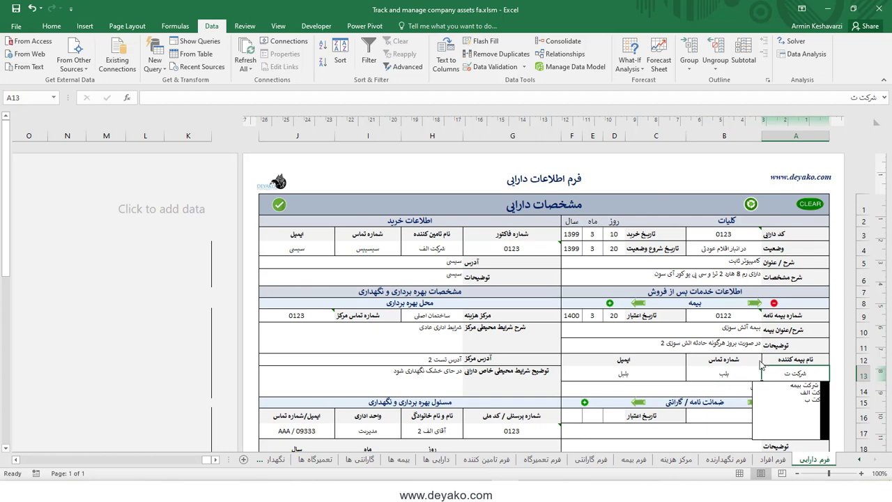
pyautogui.press('Escape')
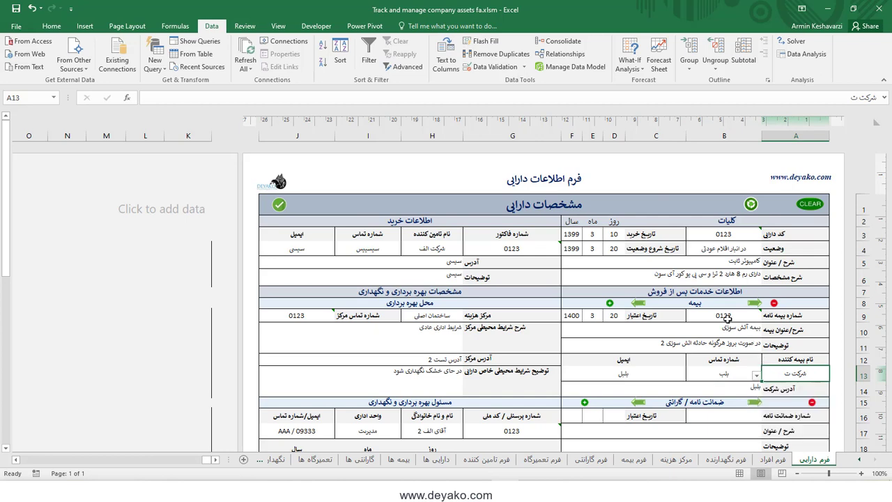
pyautogui.click(726, 318)
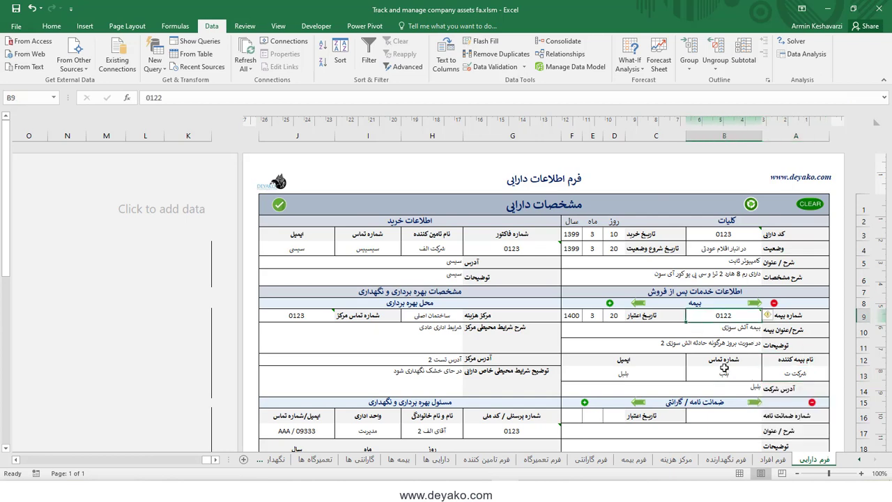
pyautogui.scroll(-1, 722, 373)
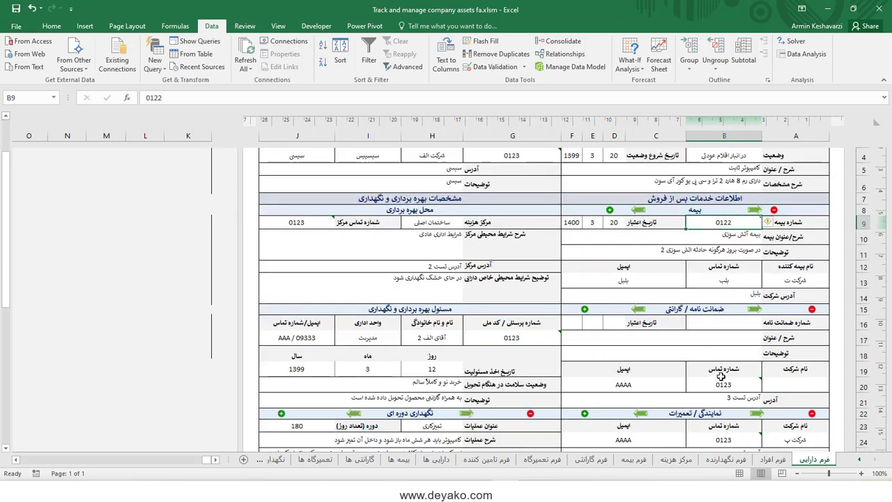
pyautogui.click(725, 321)
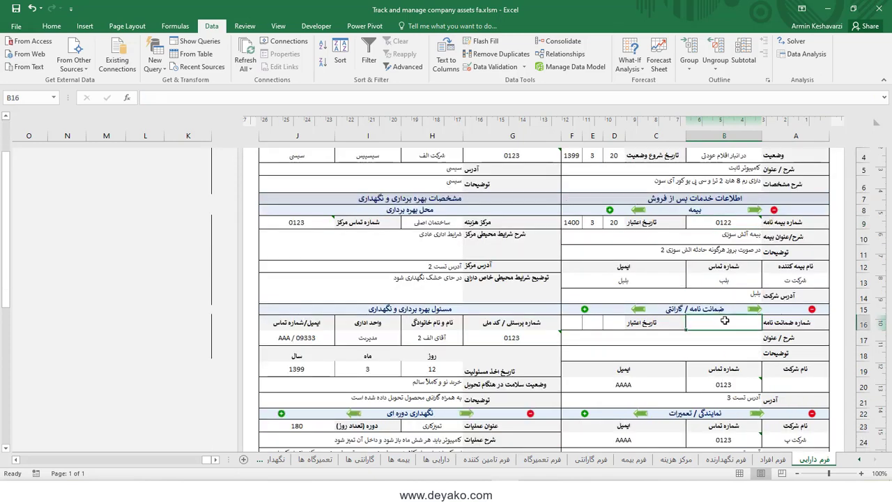
pyautogui.click(751, 309)
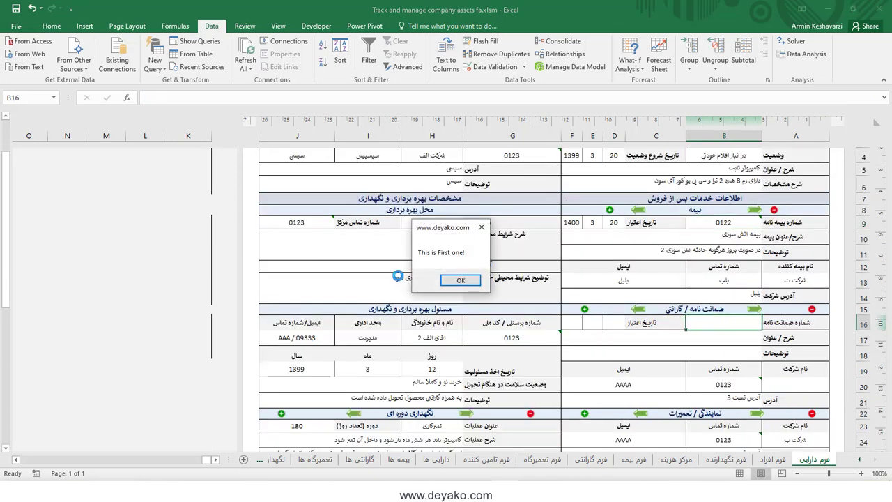
pyautogui.click(459, 286)
pyautogui.click(640, 309)
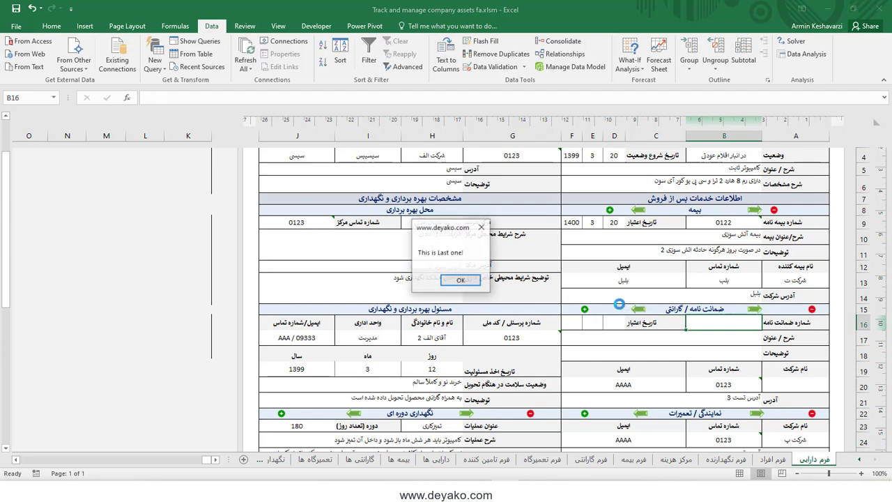
pyautogui.click(450, 282)
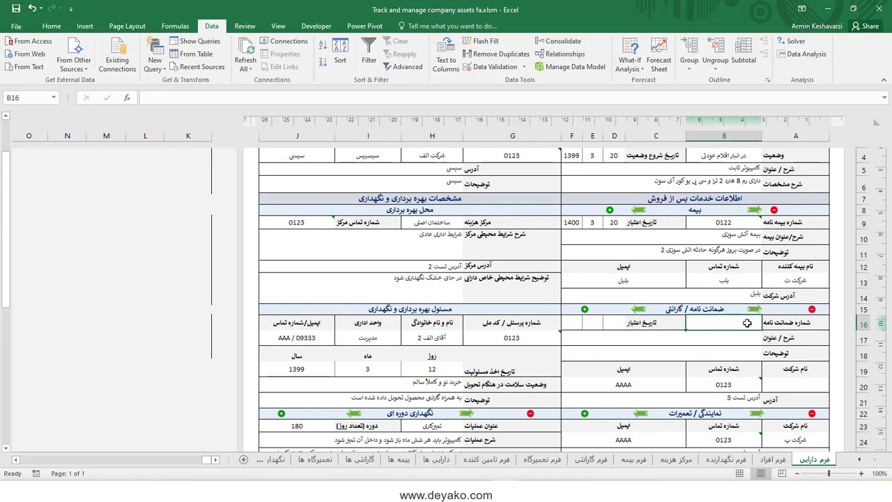
# Step: Enter warranty number 033333 with validity date 1400/3/20
pyautogui.write('03')
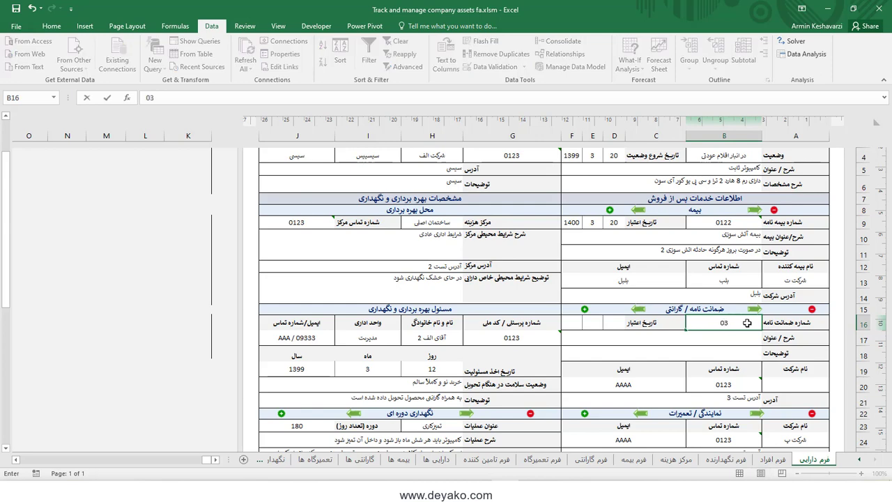
pyautogui.write('333')
pyautogui.press('Return')
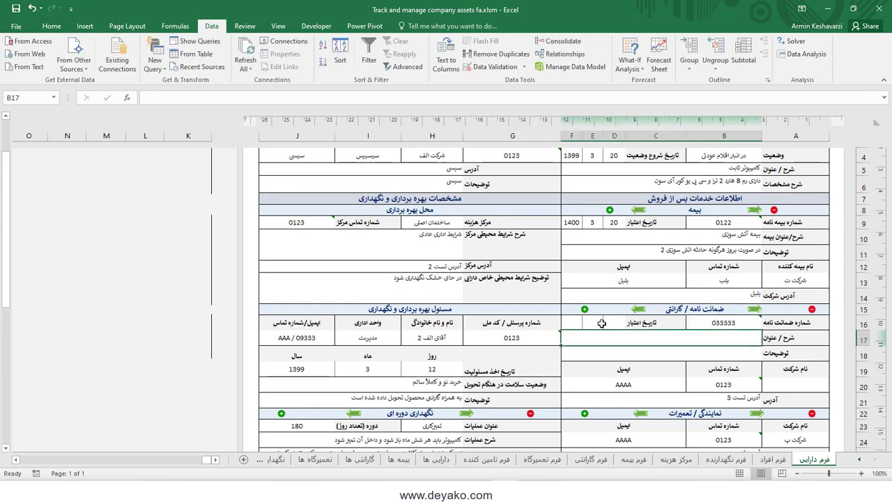
pyautogui.click(620, 323)
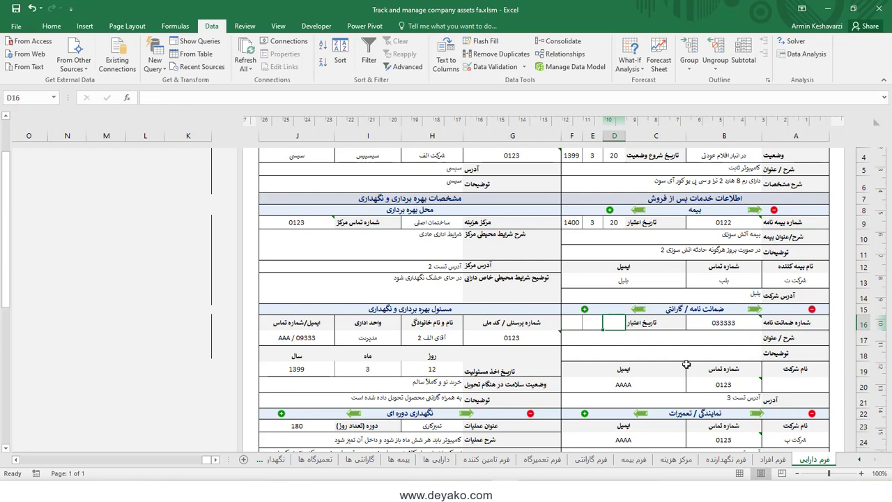
pyautogui.write('20')
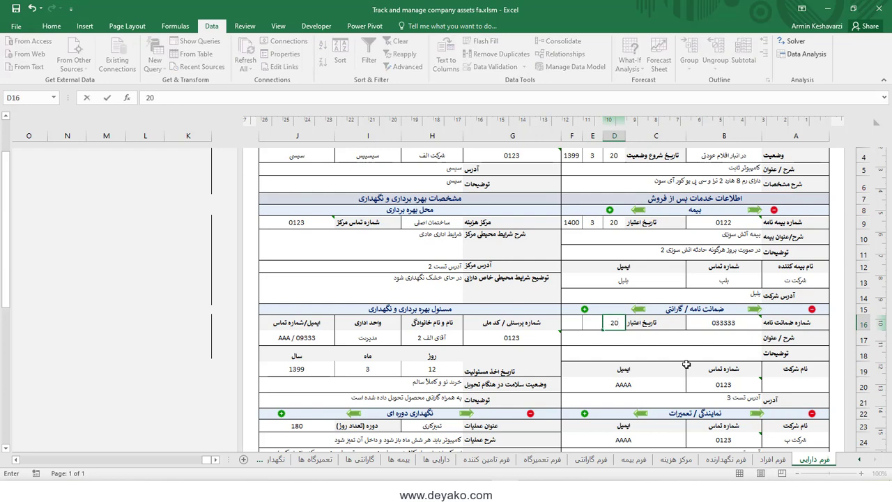
pyautogui.press('Tab')
pyautogui.write('3')
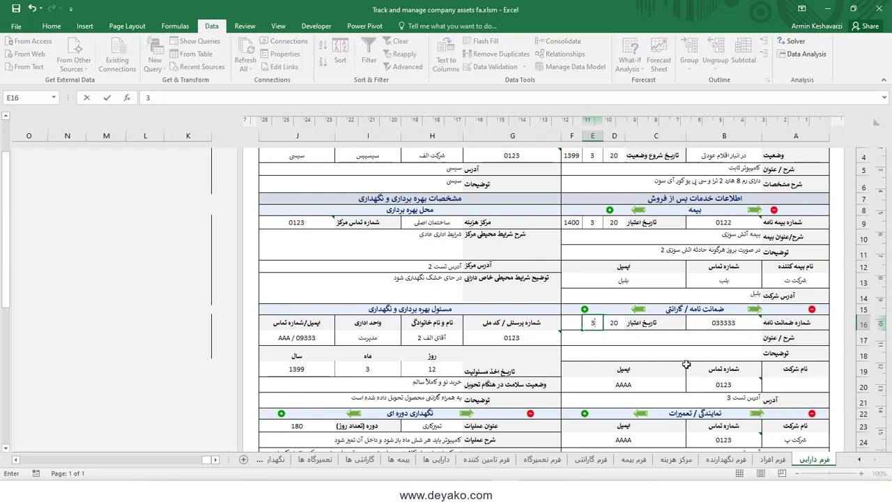
pyautogui.press('Tab')
pyautogui.write('1400')
pyautogui.press('Return')
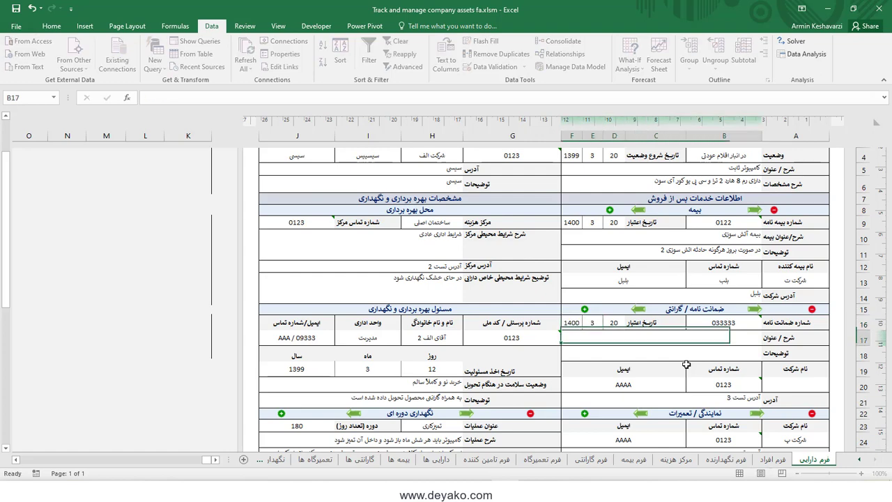
# Step: Fill the warranty title and description with placeholder text
pyautogui.write('بیبی')
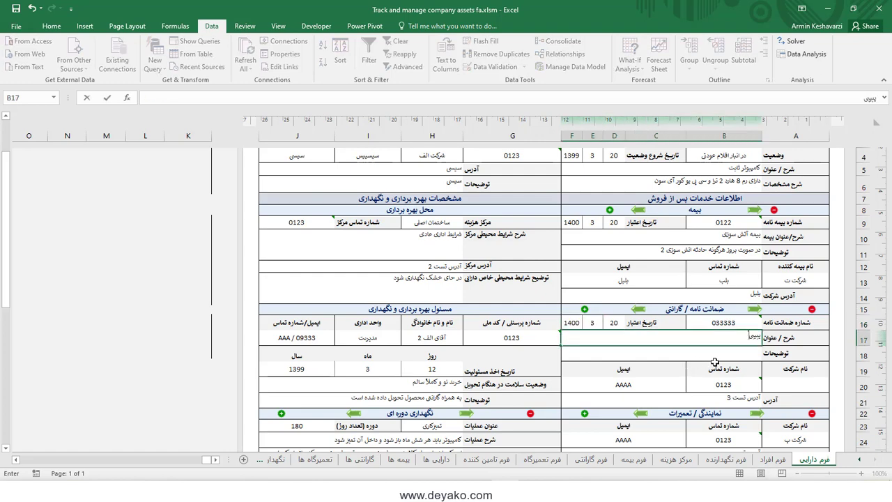
pyautogui.press('Return')
pyautogui.write('بیبیبیبی')
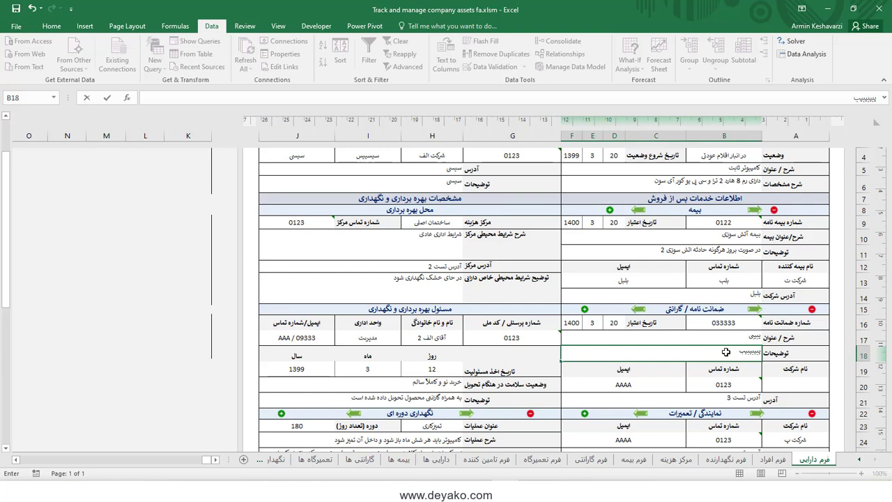
pyautogui.press('Return')
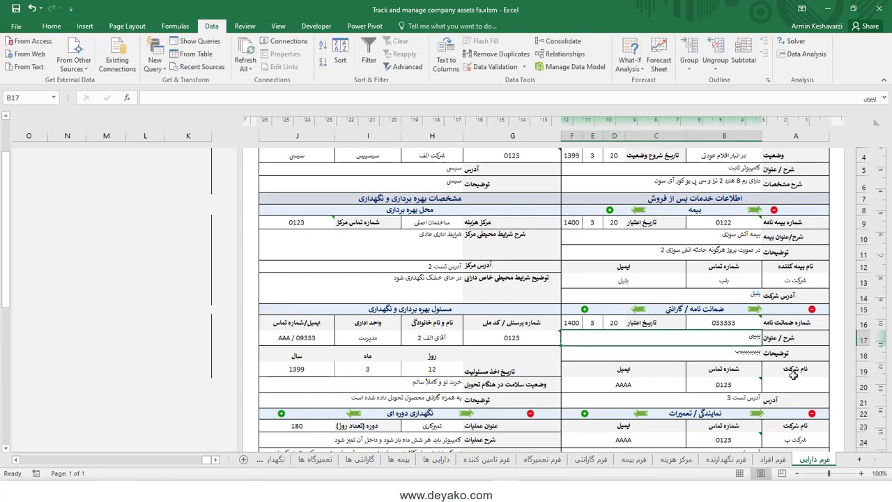
# Step: Choose شرکت ب as the warranty company and rename it شرکت ت
pyautogui.click(775, 380)
pyautogui.click(757, 388)
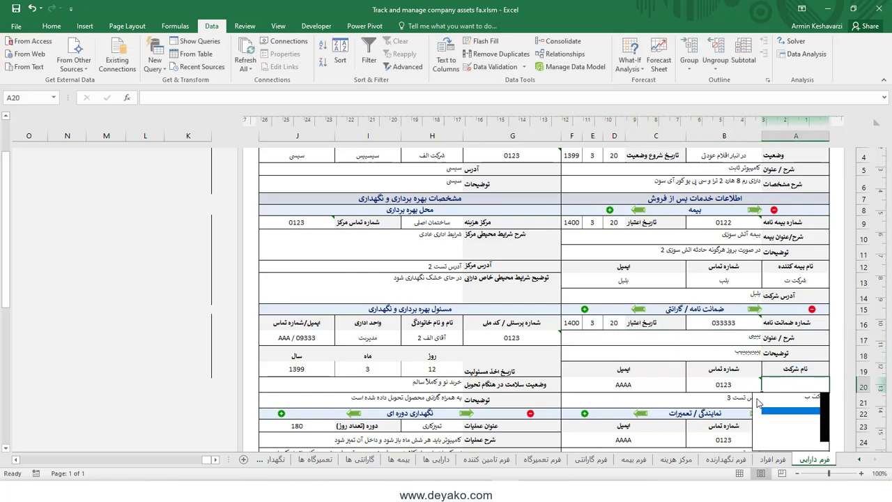
pyautogui.click(790, 404)
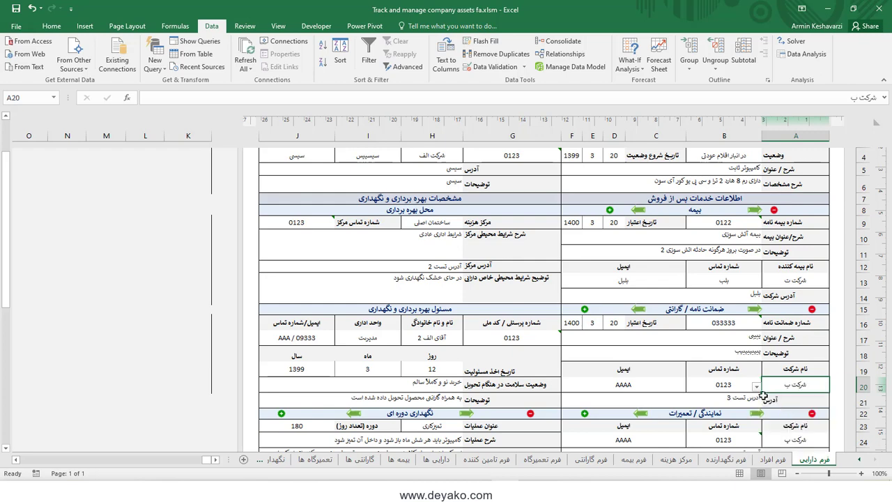
pyautogui.doubleClick(786, 384)
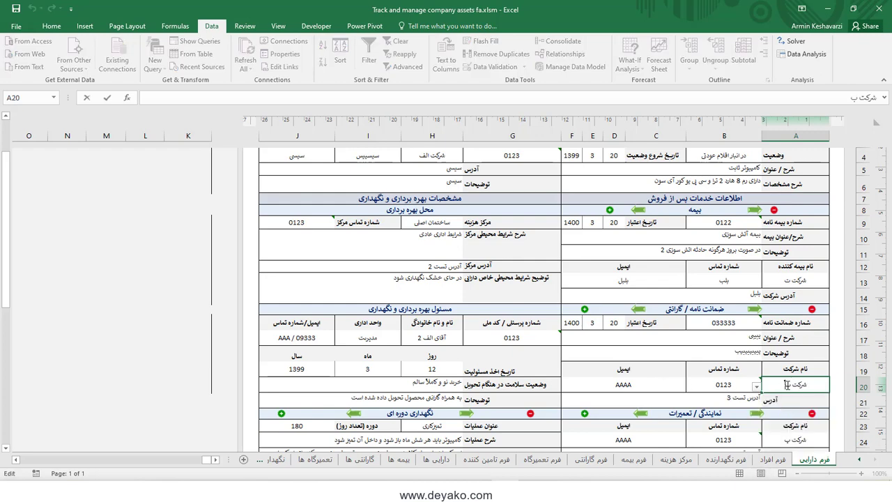
pyautogui.press('BackSpace')
pyautogui.write('ت')
# Step: Fill the warranty company's phone and address with placeholder text
pyautogui.click(731, 388)
pyautogui.write('سیبیبیب')
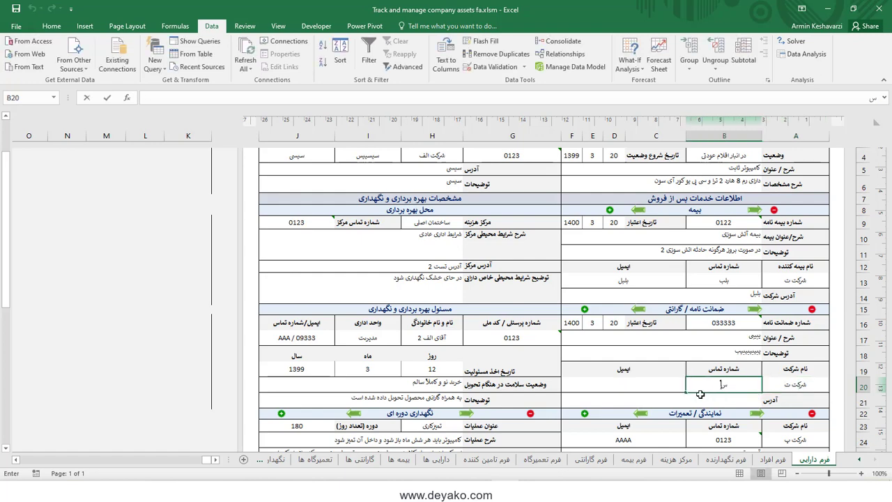
pyautogui.press('Tab')
pyautogui.click(687, 400)
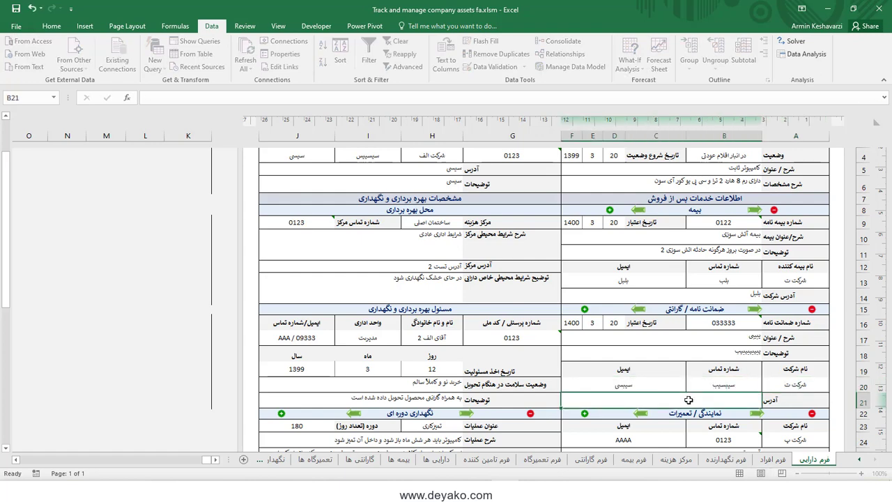
pyautogui.write('سیسیبیب')
pyautogui.click(714, 352)
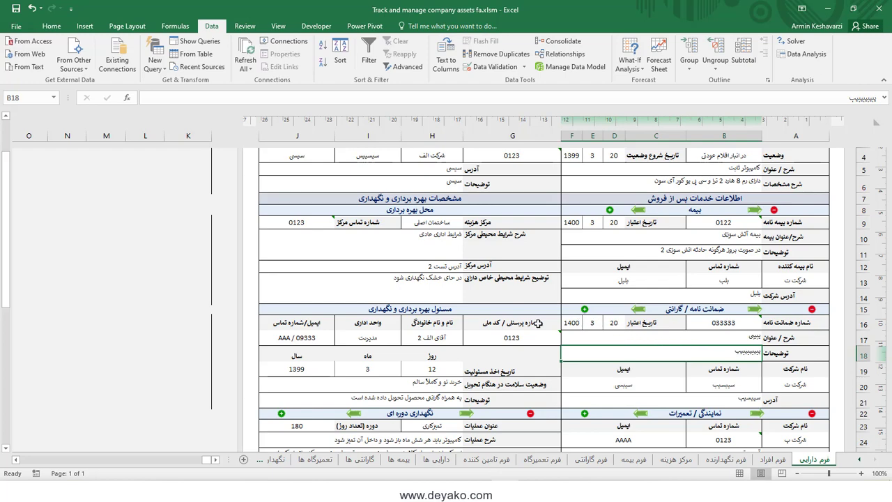
# Step: Save asset 0123's record with warranty 033333 and confirm the Done! message
pyautogui.scroll(1, 275, 180)
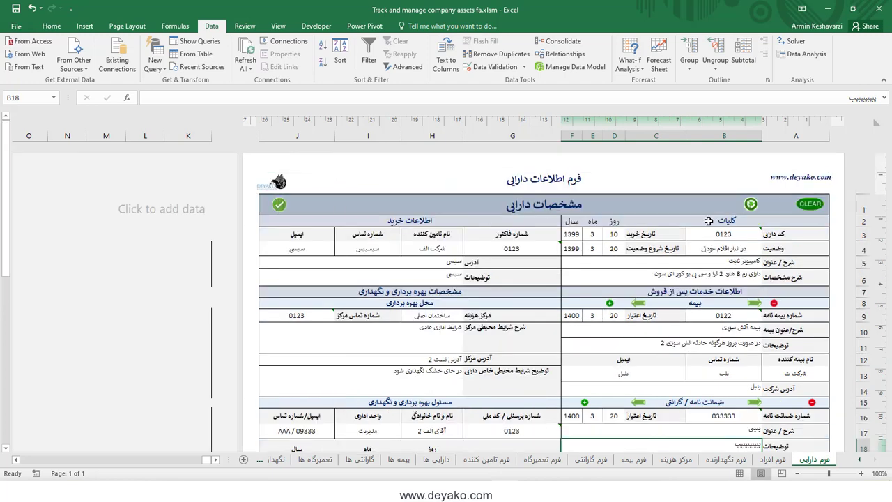
pyautogui.scroll(-1, 662, 356)
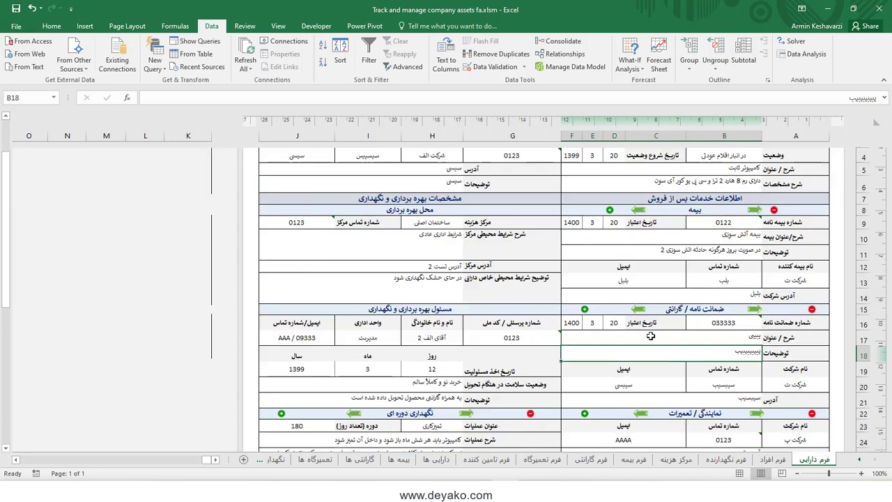
pyautogui.scroll(1, 555, 279)
pyautogui.scroll(-1, 641, 365)
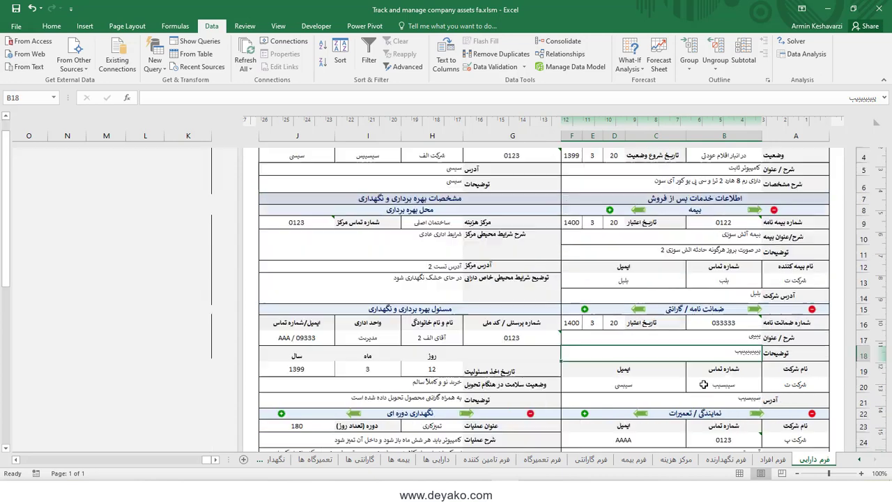
pyautogui.scroll(1, 752, 375)
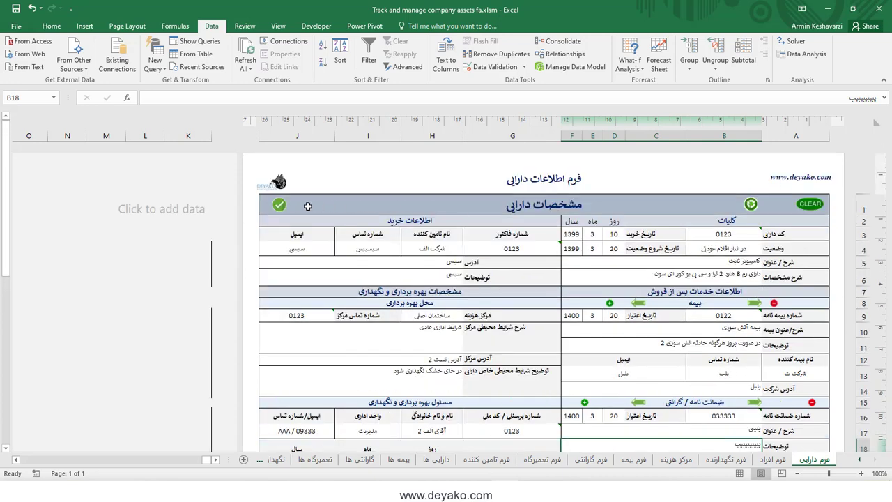
pyautogui.click(279, 205)
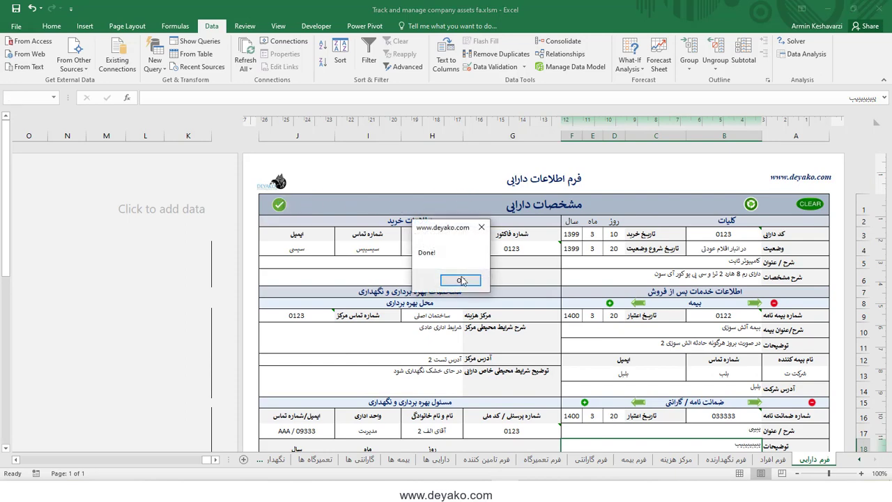
pyautogui.click(460, 280)
pyautogui.scroll(-1, 677, 320)
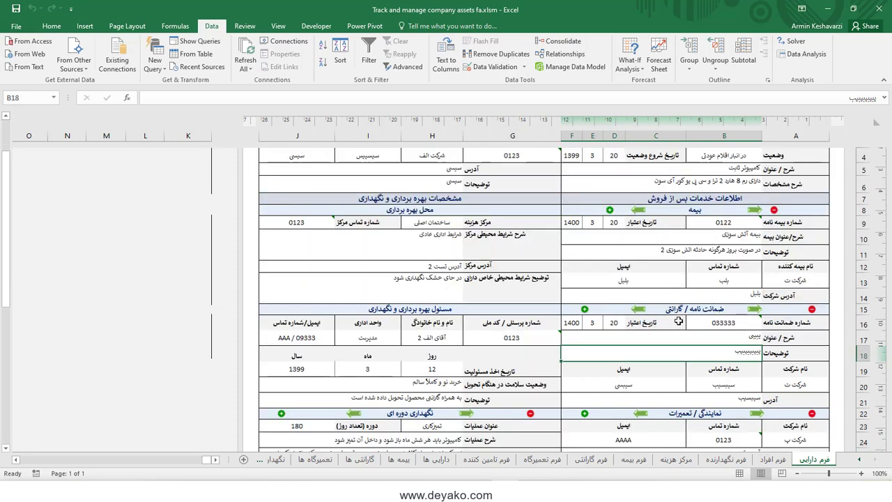
# Step: Replace the warranty number with 044444 and enter placeholder description text
pyautogui.click(735, 323)
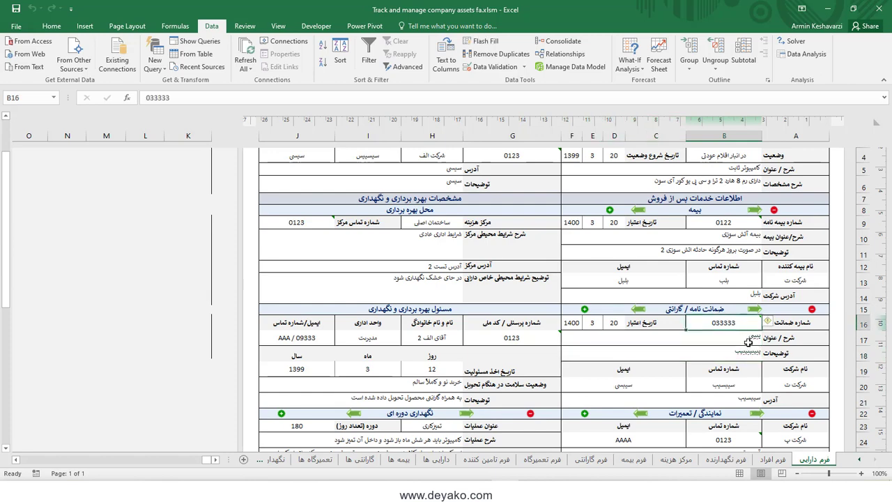
pyautogui.write('044444')
pyautogui.press('Return')
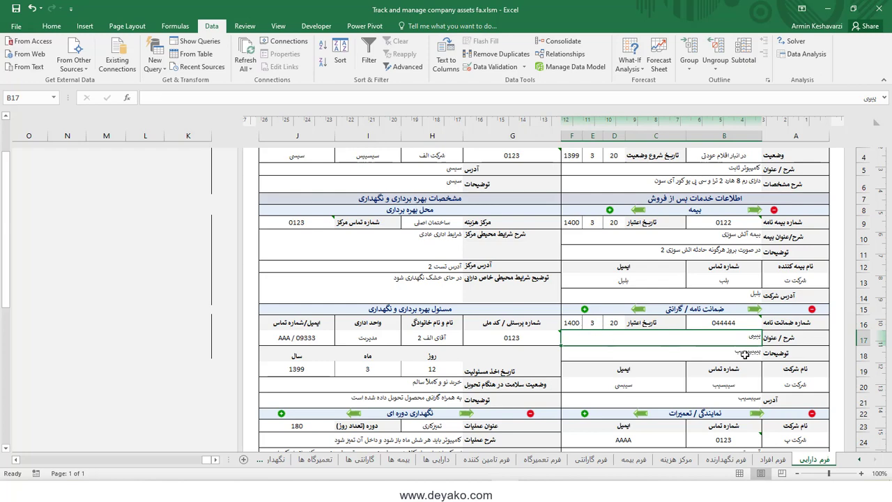
pyautogui.write('بلبلبلبل')
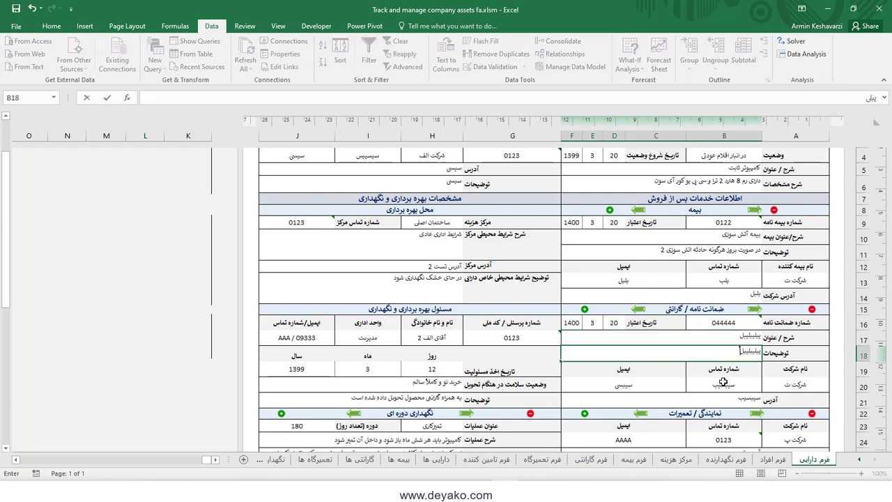
# Step: Choose شرکت پ as the warranty company
pyautogui.click(779, 388)
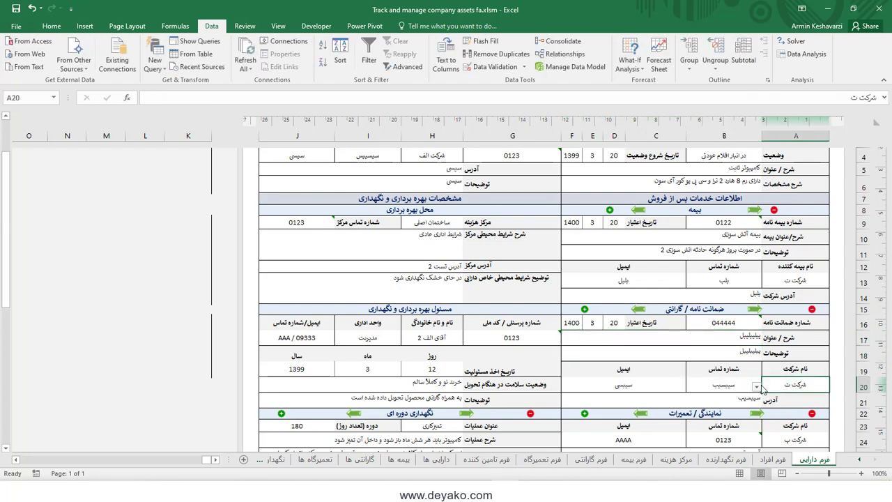
pyautogui.click(757, 387)
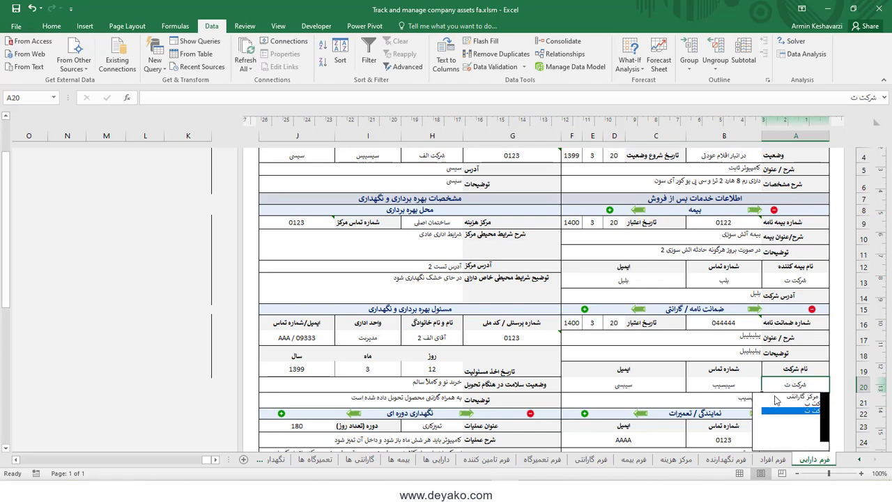
pyautogui.click(787, 427)
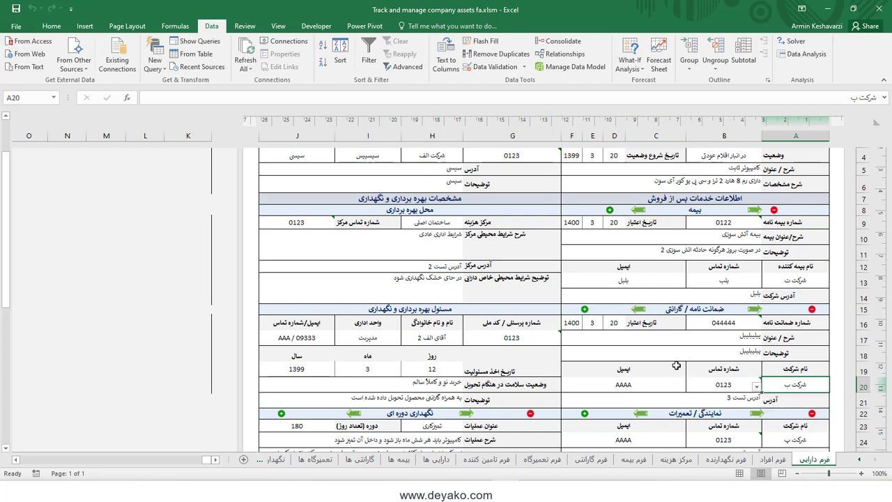
pyautogui.click(702, 350)
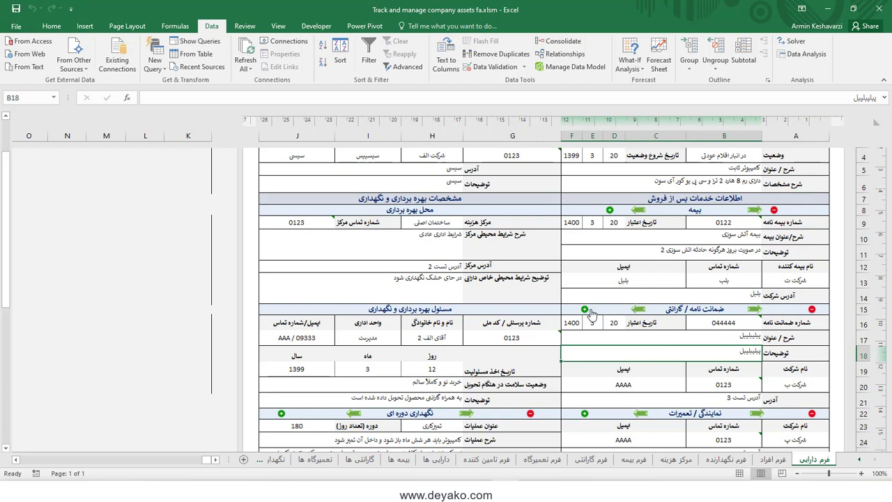
pyautogui.scroll(1, 364, 197)
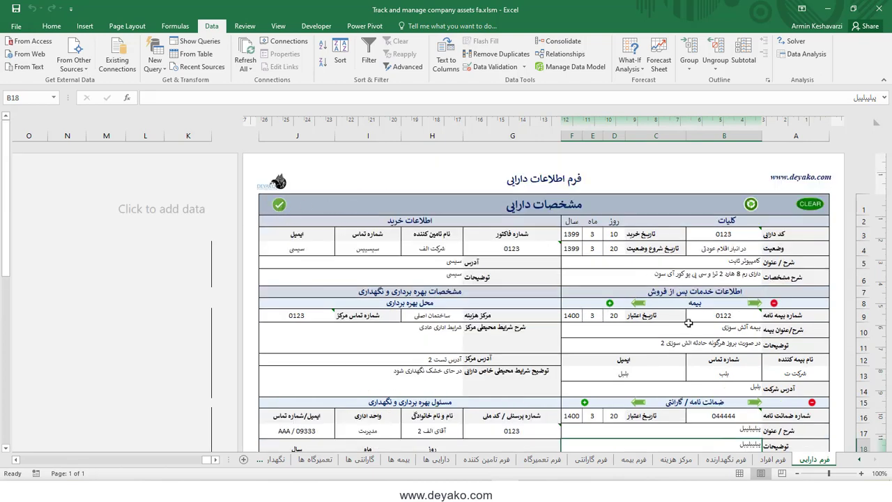
pyautogui.scroll(-1, 690, 343)
# Step: Add warranty 044444 as a new record and confirm it is the last one
pyautogui.click(584, 310)
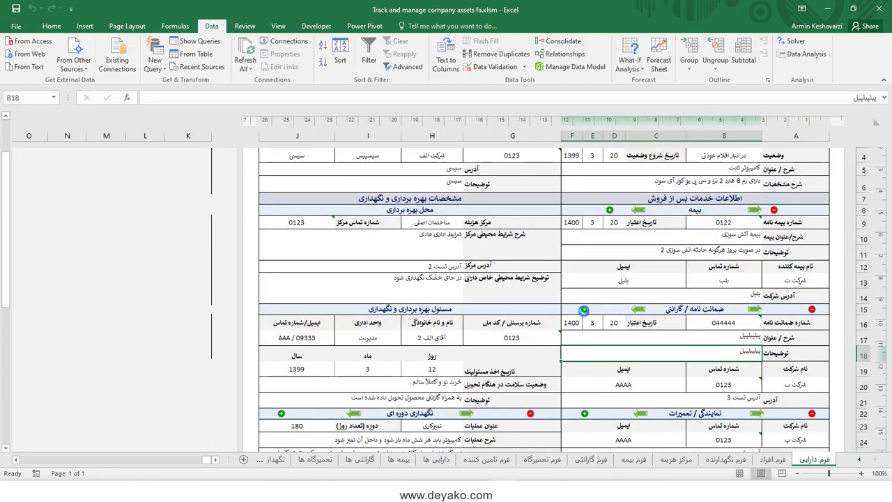
pyautogui.click(460, 283)
pyautogui.click(635, 308)
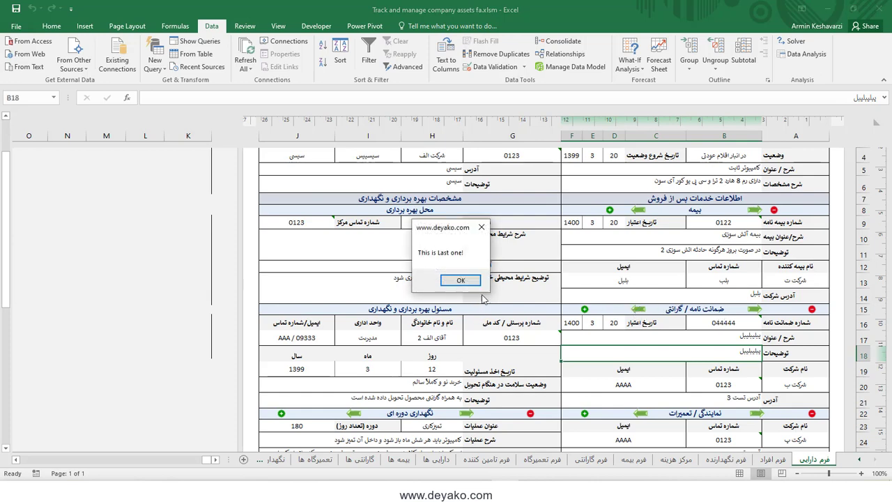
pyautogui.click(461, 280)
# Step: Browse back to the earlier 033333 warranty record and inspect its company details
pyautogui.click(752, 310)
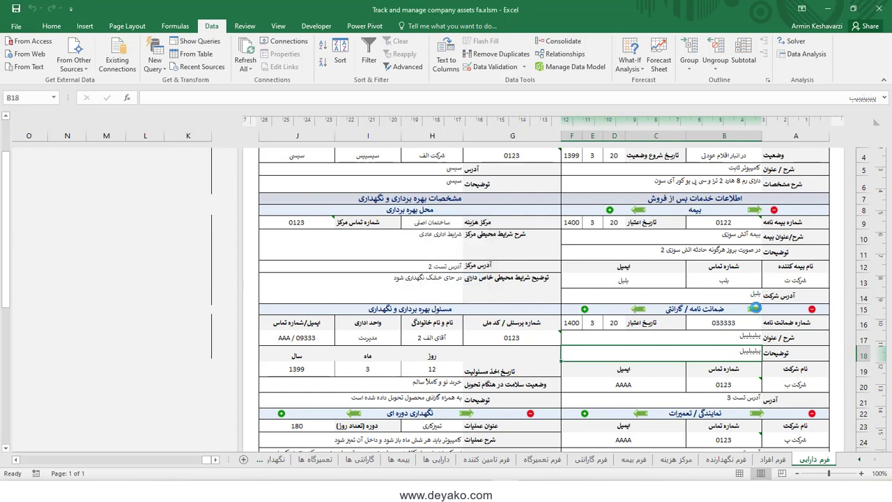
pyautogui.click(635, 308)
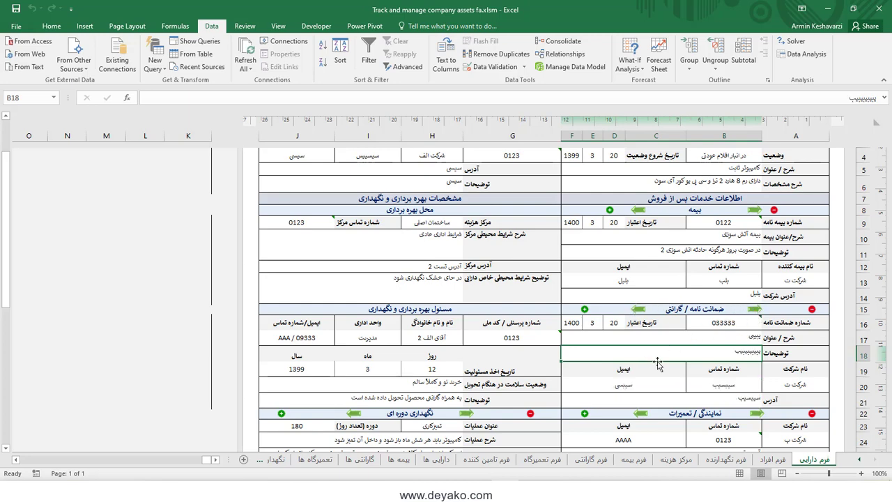
pyautogui.scroll(-1, 765, 336)
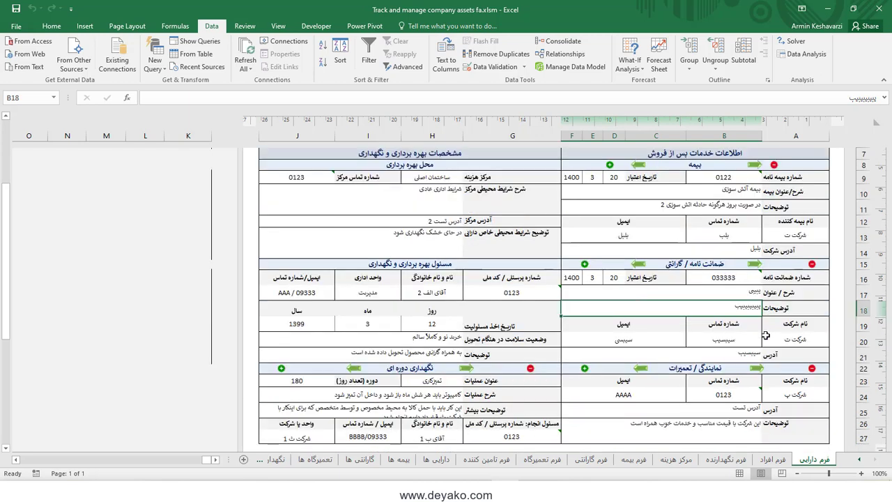
pyautogui.click(786, 393)
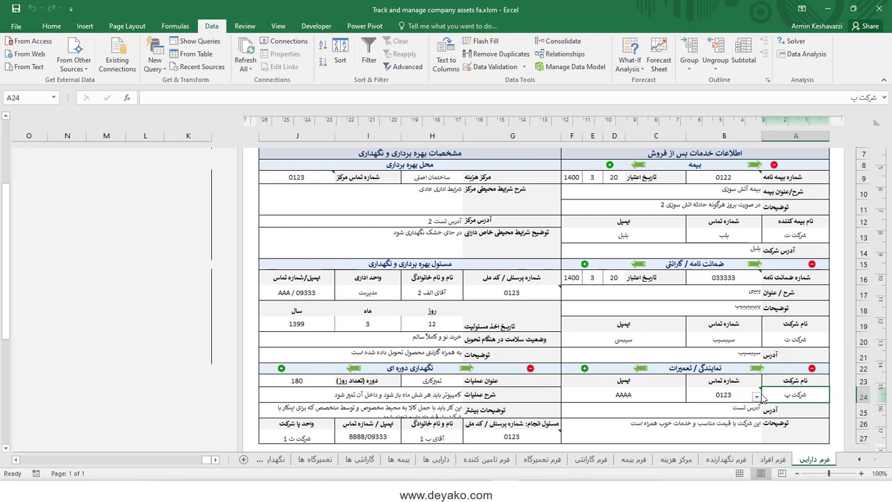
# Step: Browse the repairs company list, showing شرکت 2, شرکت 3 and شرکت 5
pyautogui.click(757, 397)
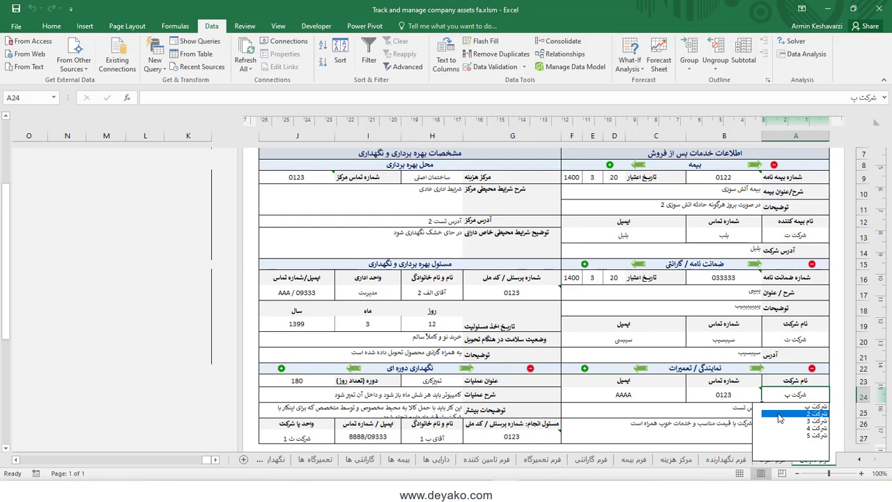
pyautogui.click(778, 414)
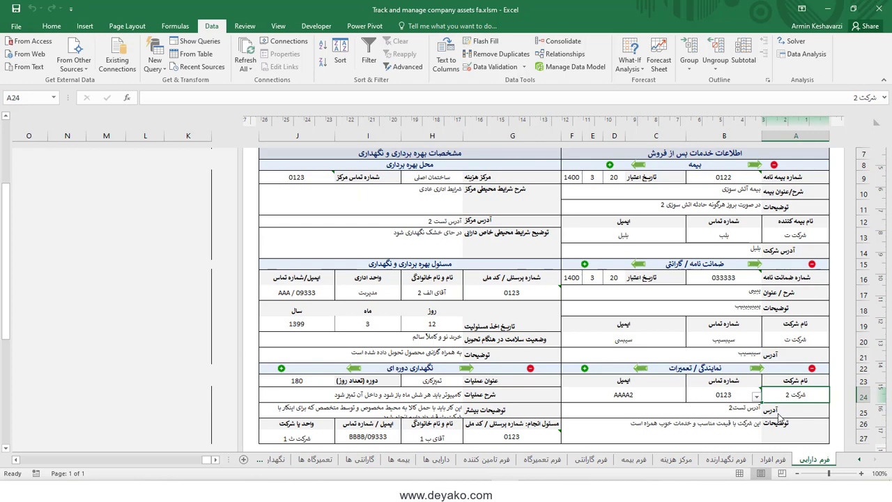
pyautogui.click(757, 396)
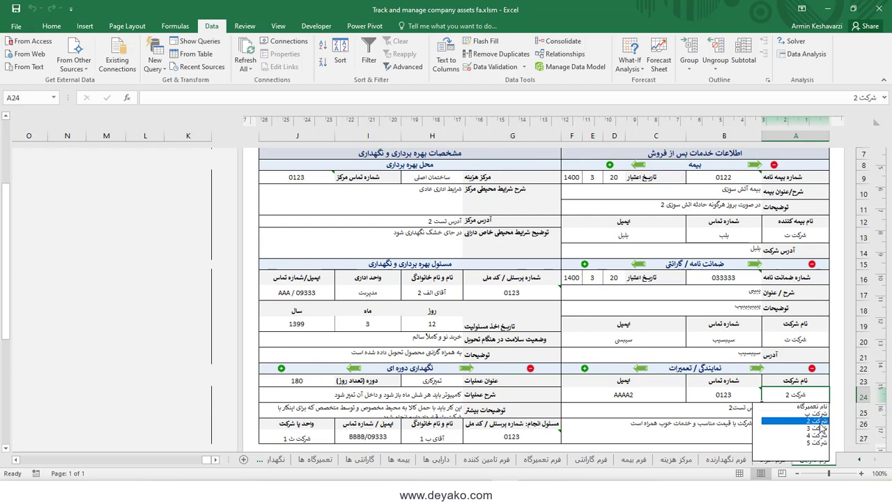
pyautogui.click(820, 429)
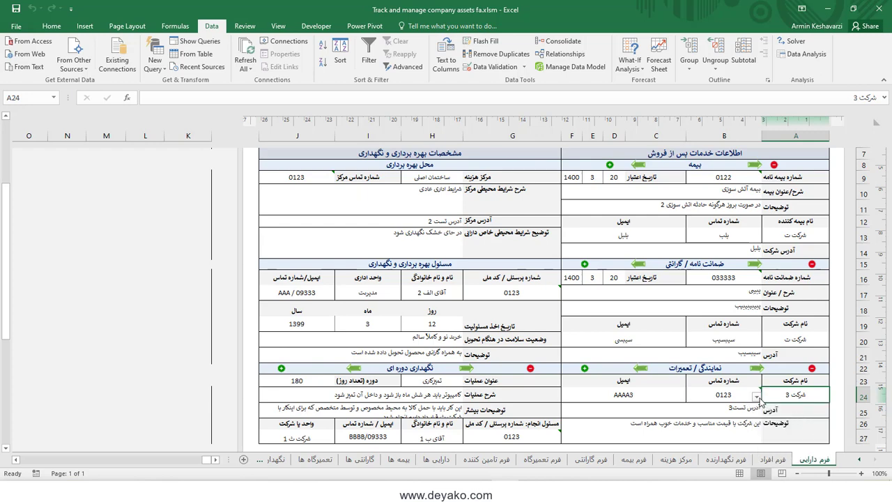
pyautogui.click(791, 422)
# Step: Enter a new company with placeholder name, contact, email and address, described as 'شکت تحت قرار داد ماست'
pyautogui.press('Delete')
pyautogui.write('شسشسش')
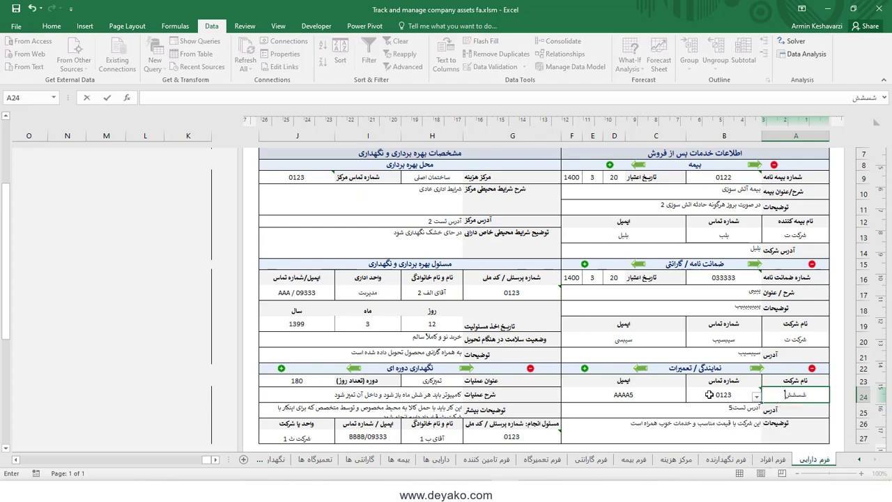
pyautogui.click(709, 394)
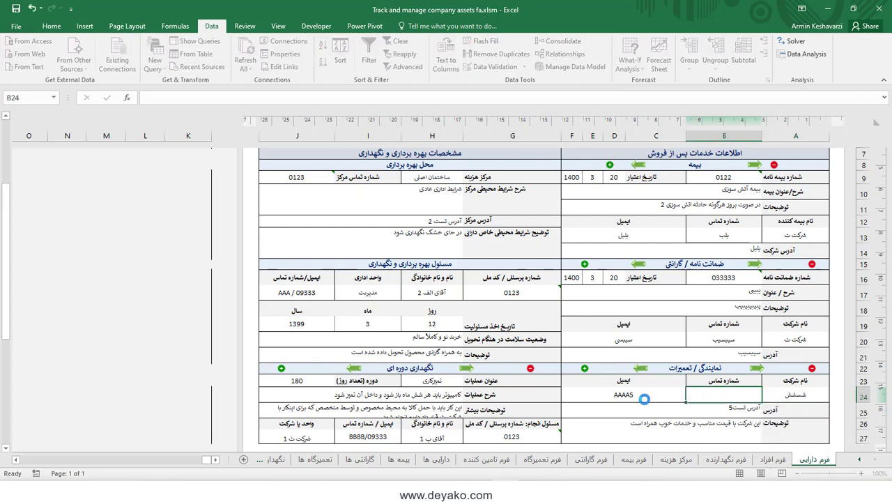
pyautogui.doubleClick(723, 395)
pyautogui.write('ششش')
pyautogui.click(674, 397)
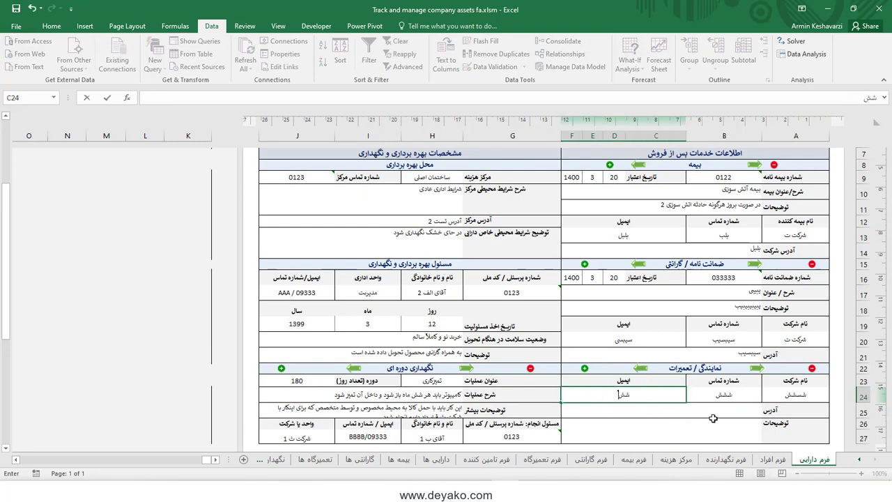
pyautogui.write('ششش')
pyautogui.press('Return')
pyautogui.write('شششش')
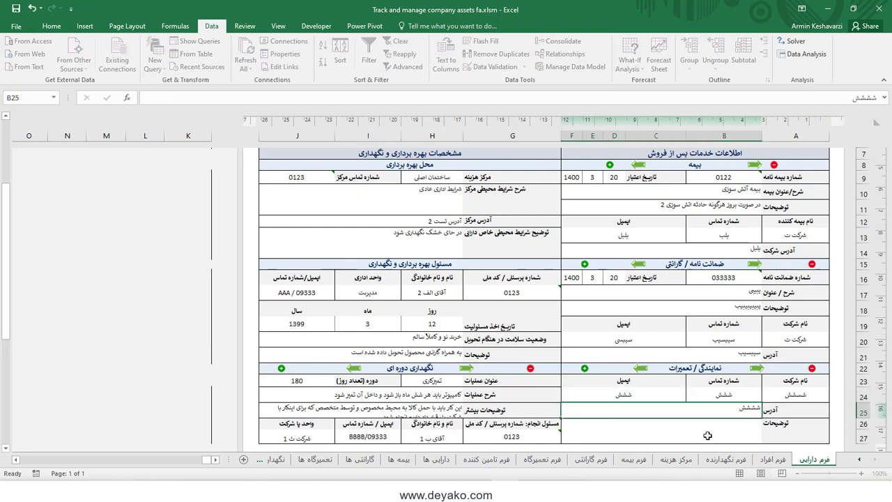
pyautogui.click(706, 435)
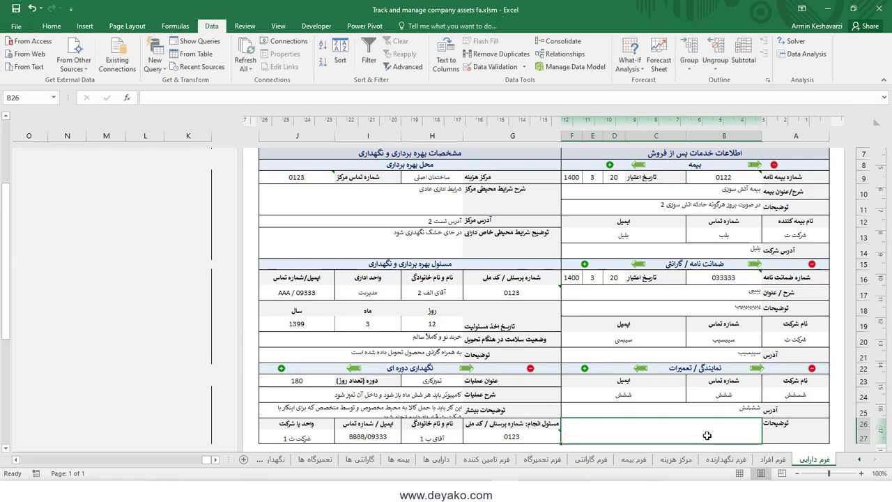
pyautogui.write('شکت ت')
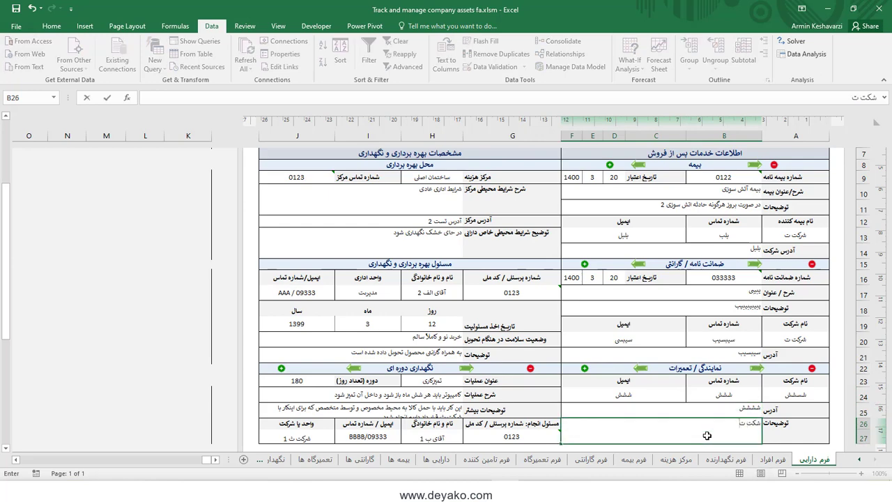
pyautogui.write('حت قرار داد ماست')
pyautogui.press('Up')
pyautogui.press('Up')
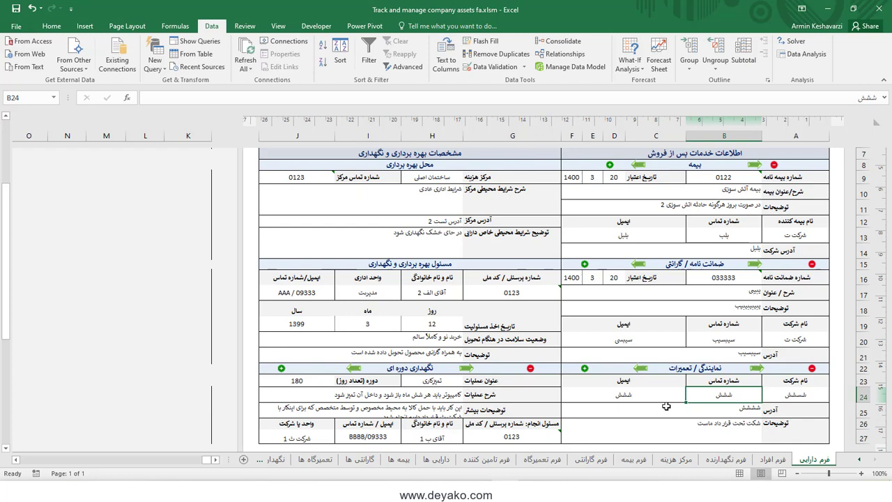
# Step: Add the new company record to the list, confirm it, and display شرکت 5
pyautogui.click(584, 368)
pyautogui.click(461, 280)
pyautogui.click(754, 368)
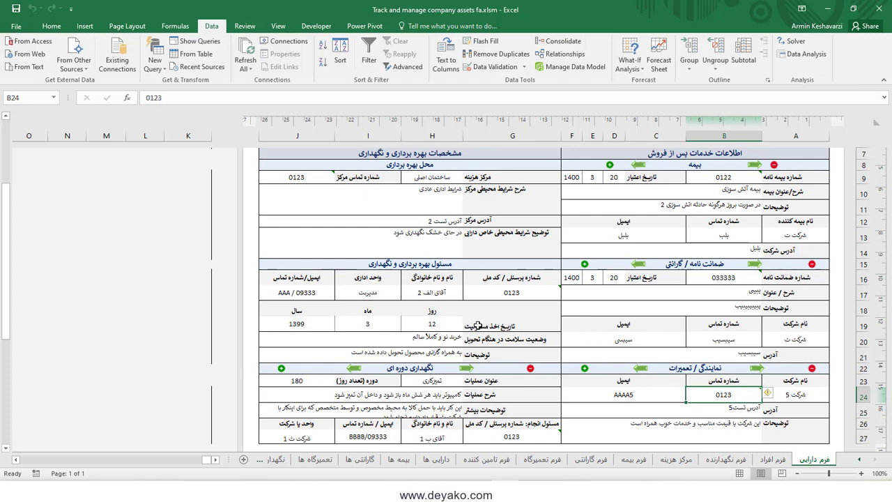
pyautogui.scroll(3, 536, 290)
# Step: Set the cost centre in H9 to ساختمان شماره 2
pyautogui.scroll(-3, 593, 301)
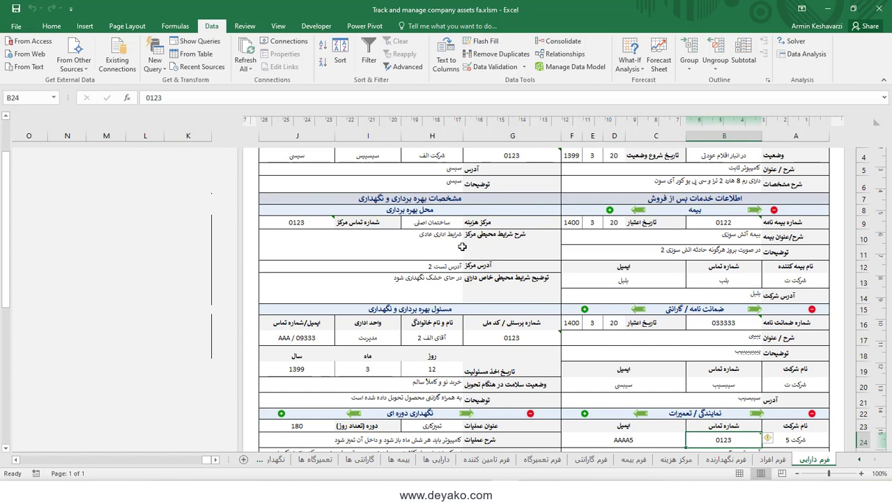
pyautogui.click(430, 221)
pyautogui.scroll(3, 431, 230)
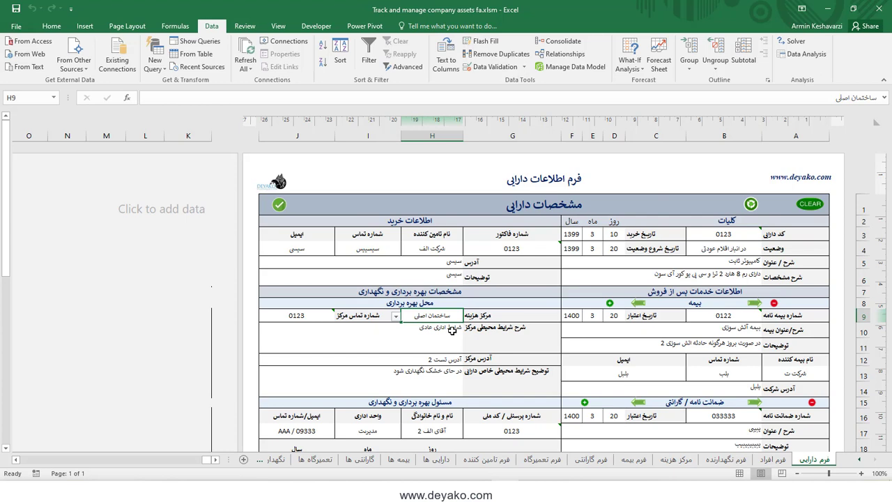
pyautogui.click(395, 316)
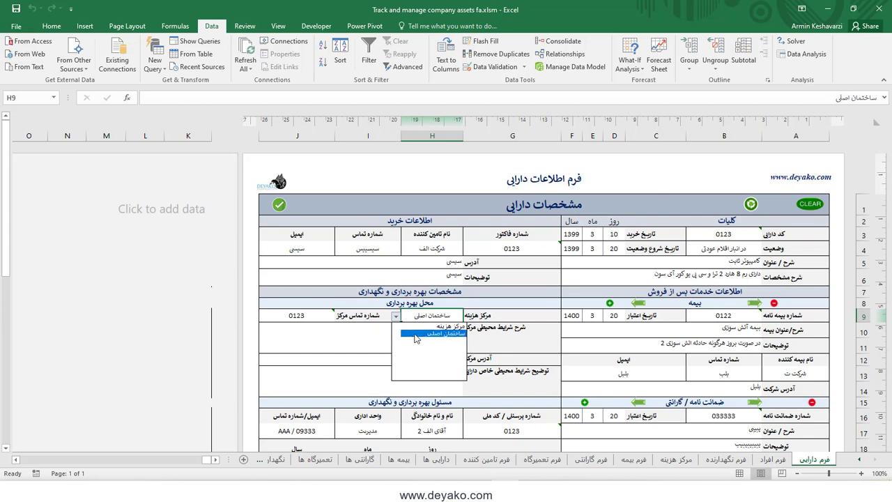
pyautogui.click(416, 337)
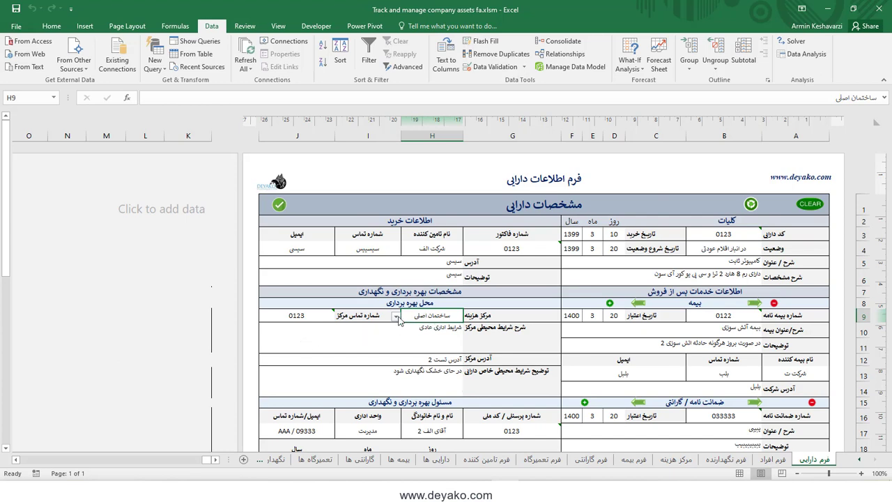
pyautogui.click(396, 316)
pyautogui.click(411, 340)
pyautogui.press('Return')
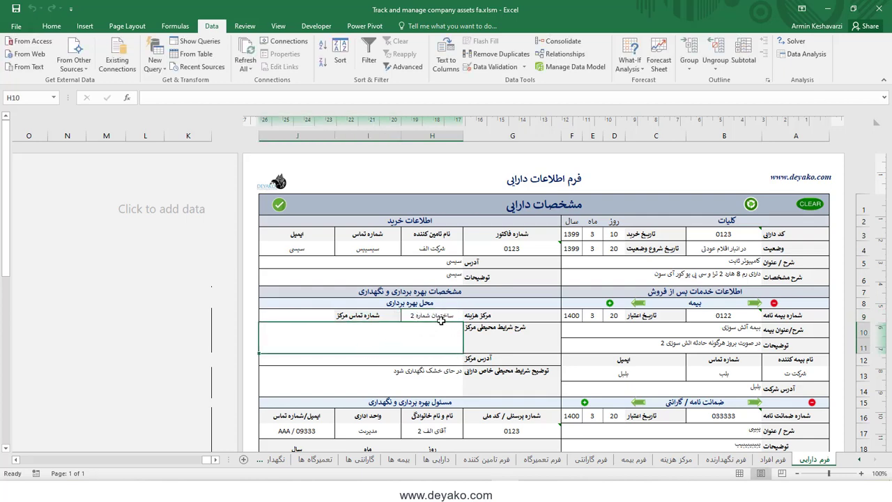
pyautogui.click(437, 314)
pyautogui.click(396, 315)
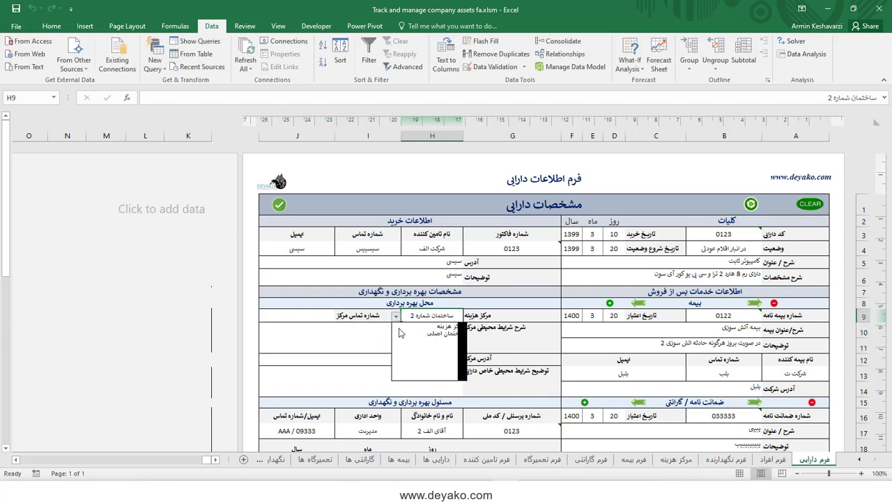
pyautogui.press('Escape')
# Step: Enter placeholder 'یی' in the centre contact number and conditions description fields
pyautogui.click(317, 316)
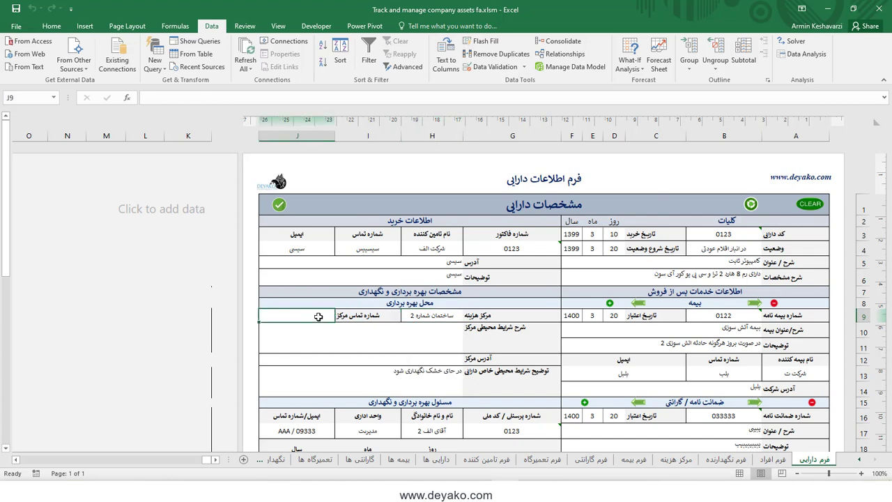
pyautogui.write('یی')
pyautogui.click(432, 343)
pyautogui.write('یی')
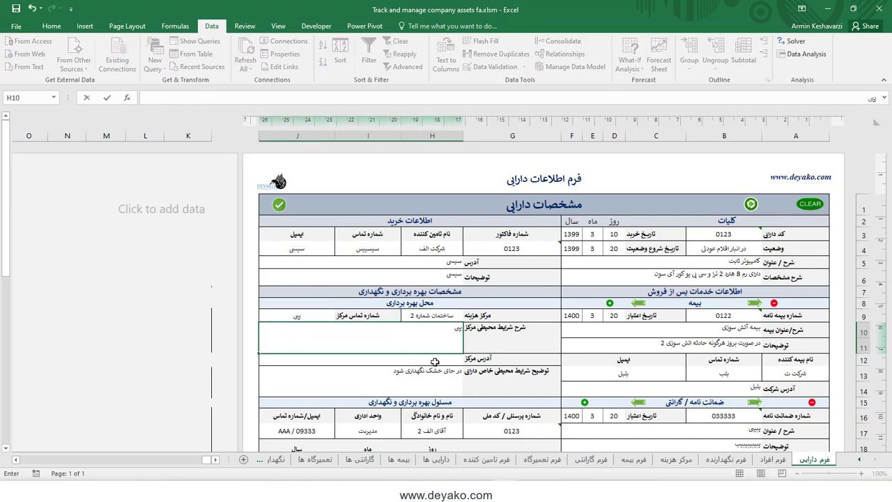
pyautogui.press('Return')
# Step: Review the contact, conditions, address, cost centre and special storage conditions fields
pyautogui.click(361, 348)
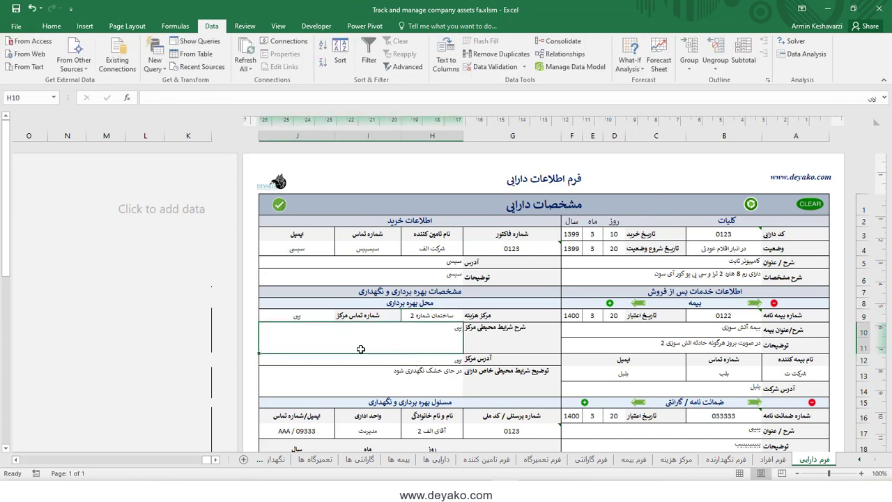
pyautogui.click(317, 320)
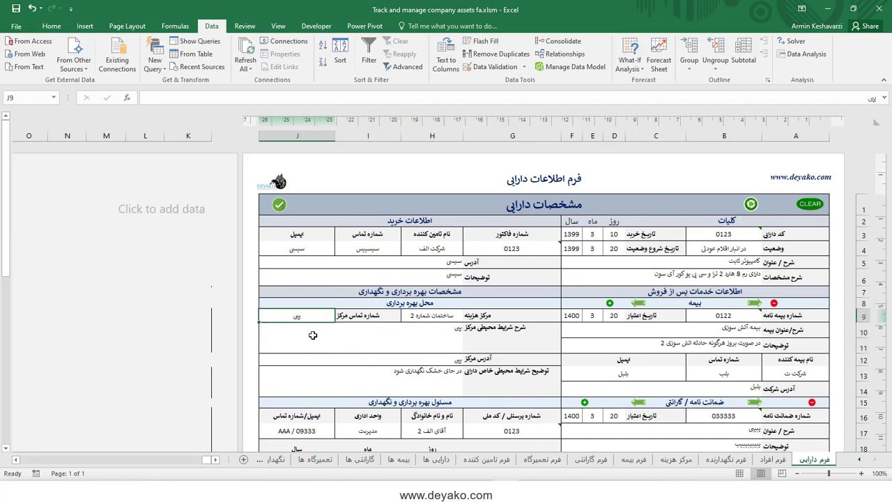
pyautogui.click(448, 339)
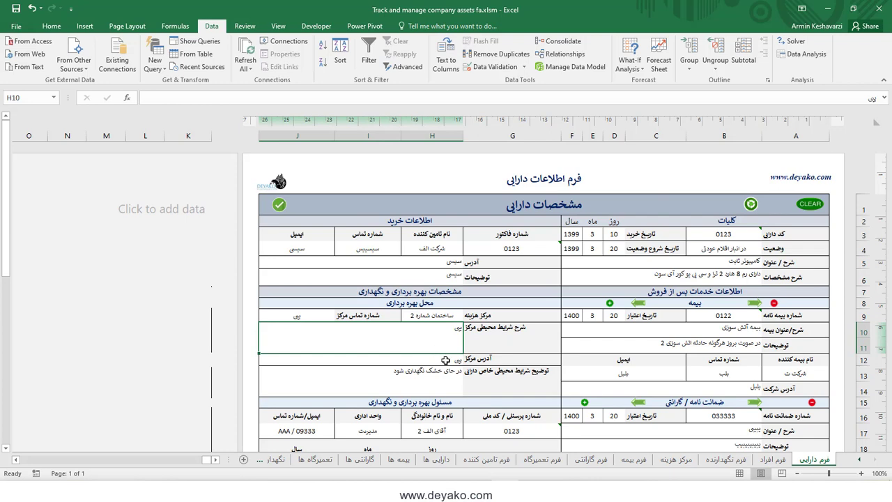
pyautogui.click(445, 360)
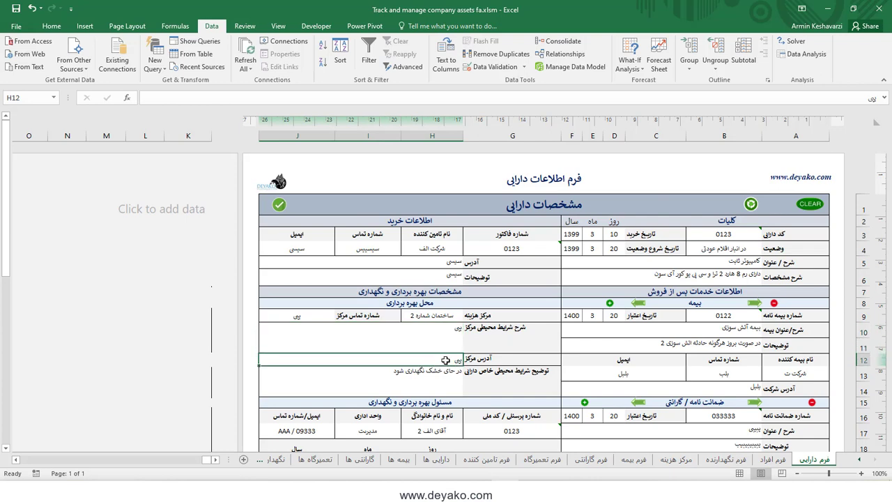
pyautogui.click(445, 330)
pyautogui.click(445, 317)
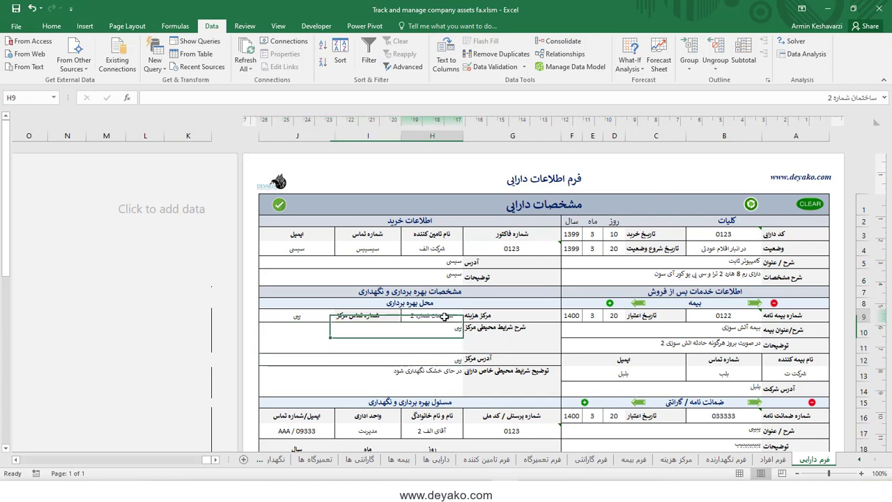
pyautogui.click(441, 359)
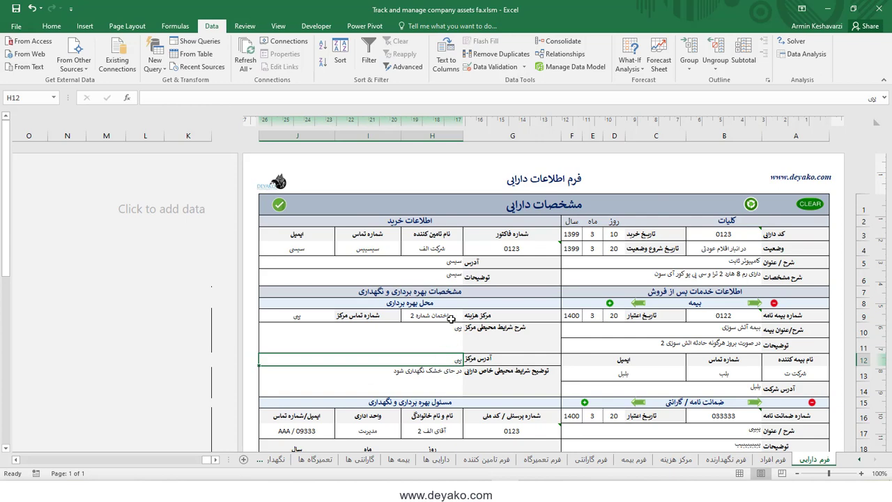
pyautogui.click(443, 384)
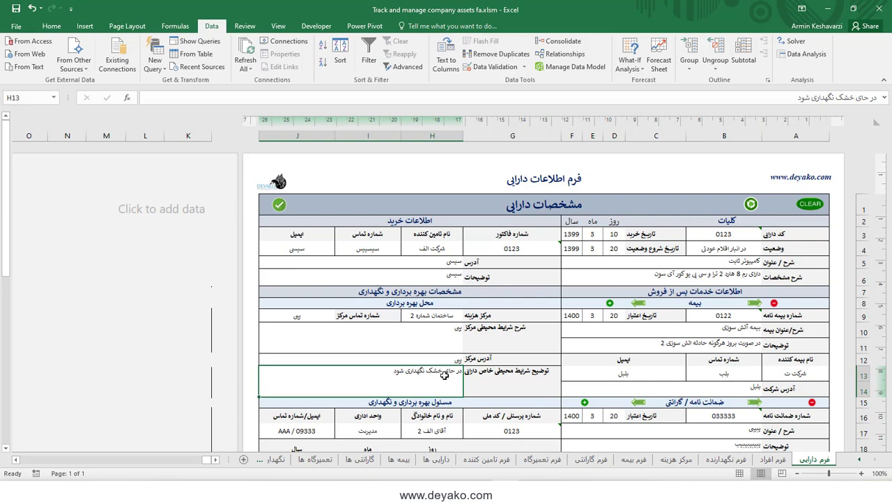
# Step: Check the main building cost centre entry on the Settings sheet
pyautogui.scroll(-2, 445, 375)
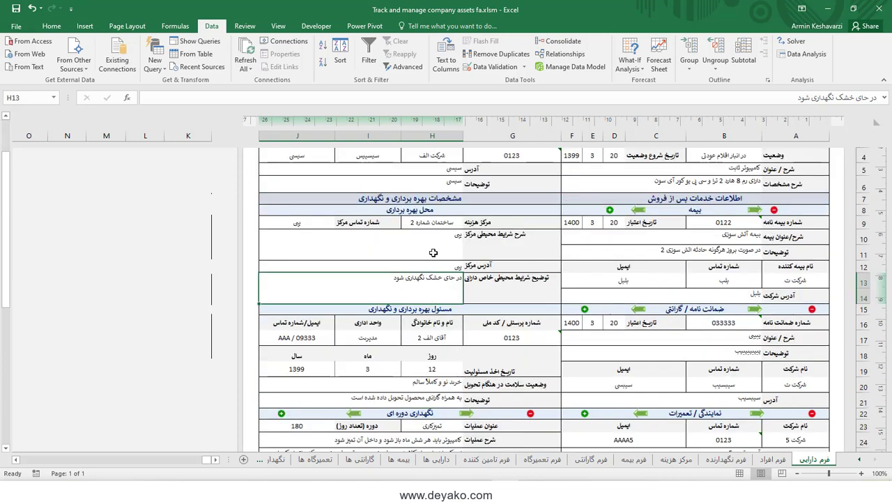
pyautogui.scroll(3, 432, 258)
pyautogui.click(437, 318)
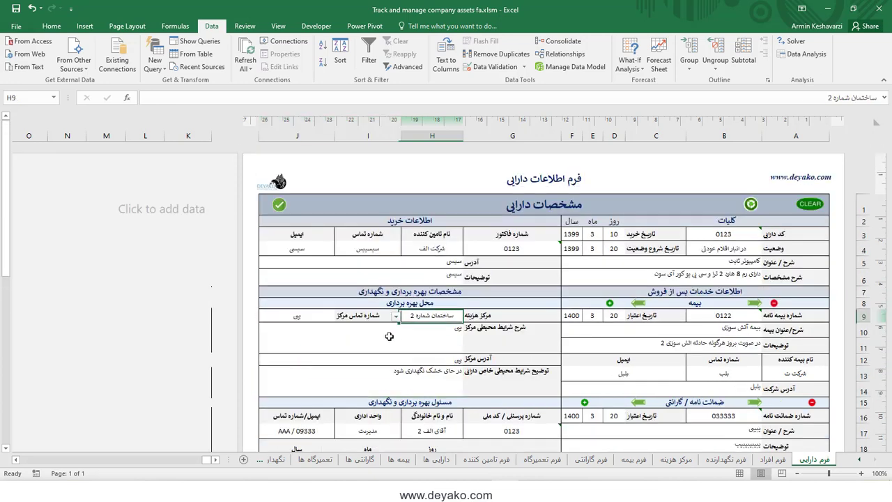
pyautogui.moveTo(389, 336); pyautogui.dragTo(349, 362)
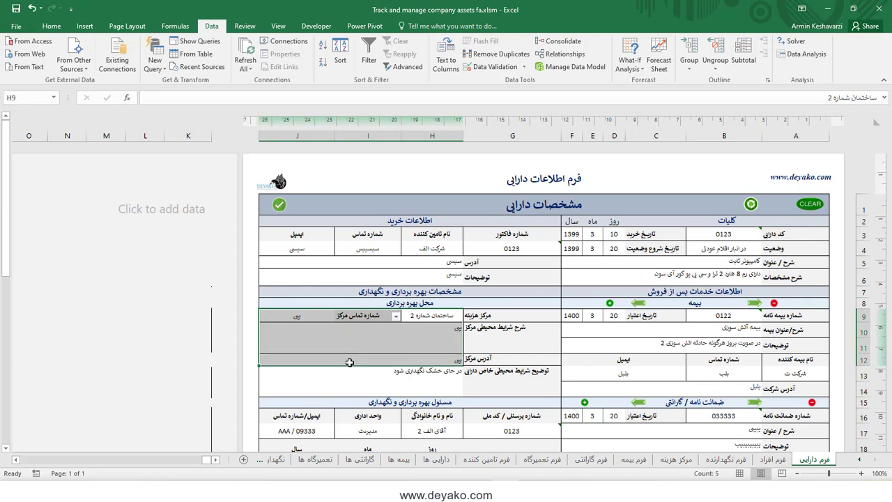
pyautogui.click(278, 460)
pyautogui.click(301, 462)
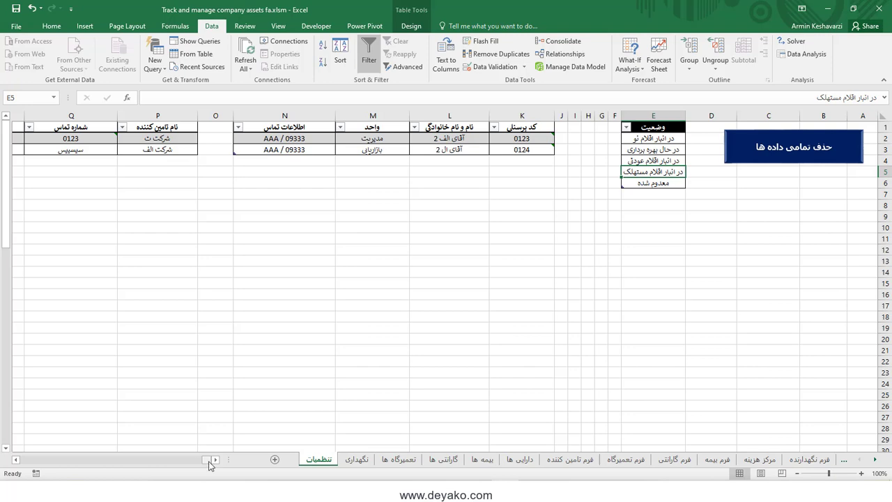
pyautogui.hscroll(-6, 199, 462)
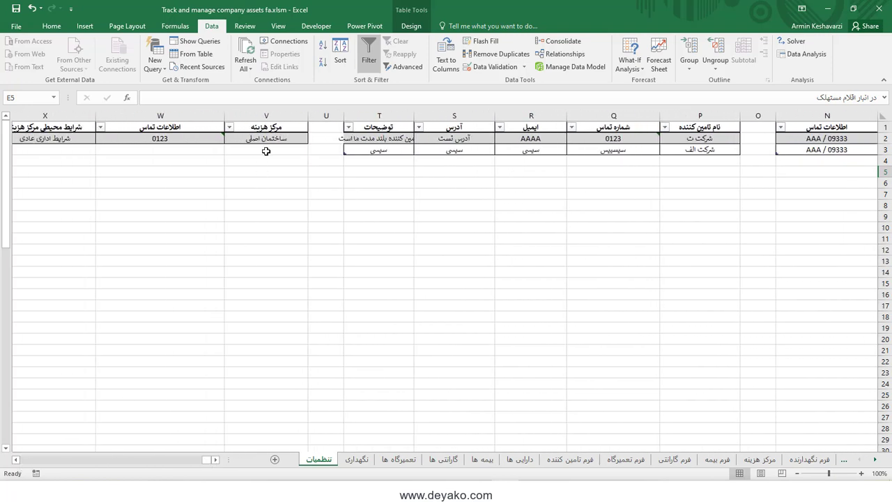
pyautogui.click(268, 139)
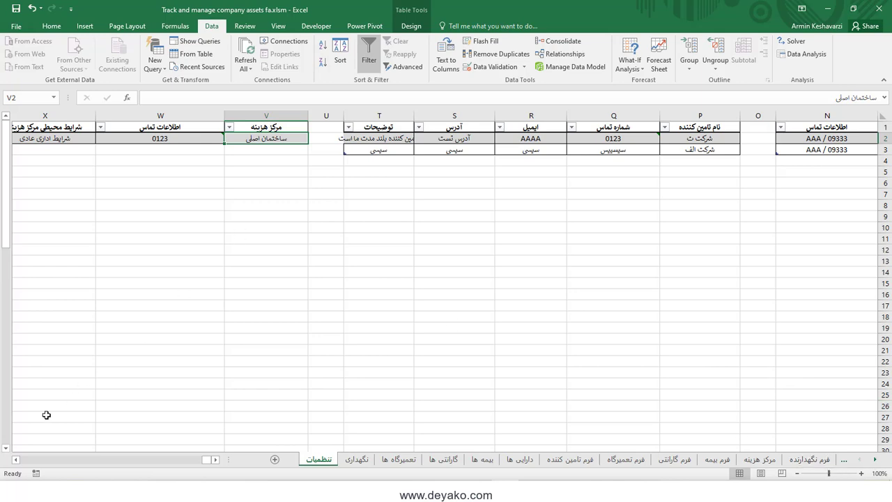
# Step: Compare the form's storage conditions with the first asset's entry in the دارایی ها table
pyautogui.click(15, 459)
pyautogui.click(15, 460)
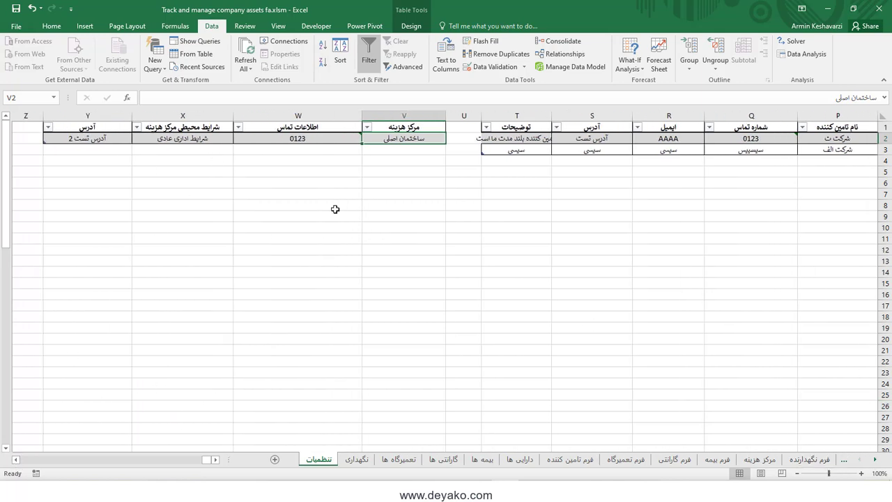
pyautogui.click(874, 459)
pyautogui.click(826, 459)
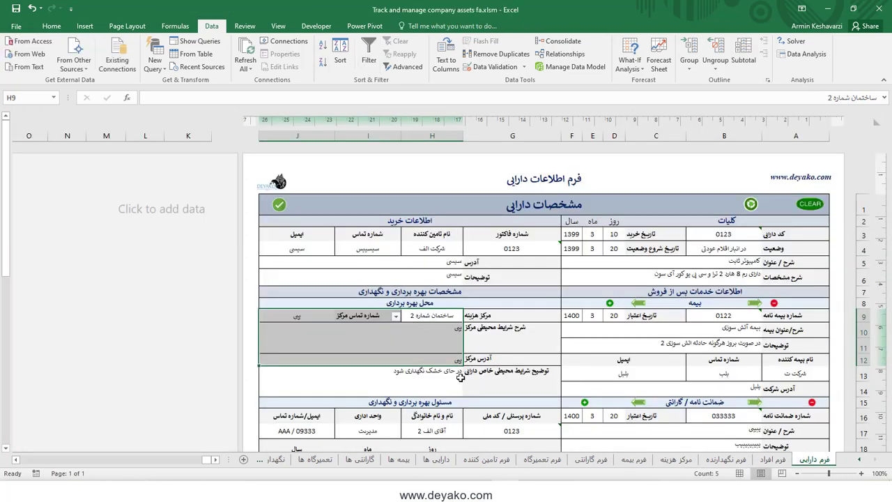
pyautogui.click(459, 377)
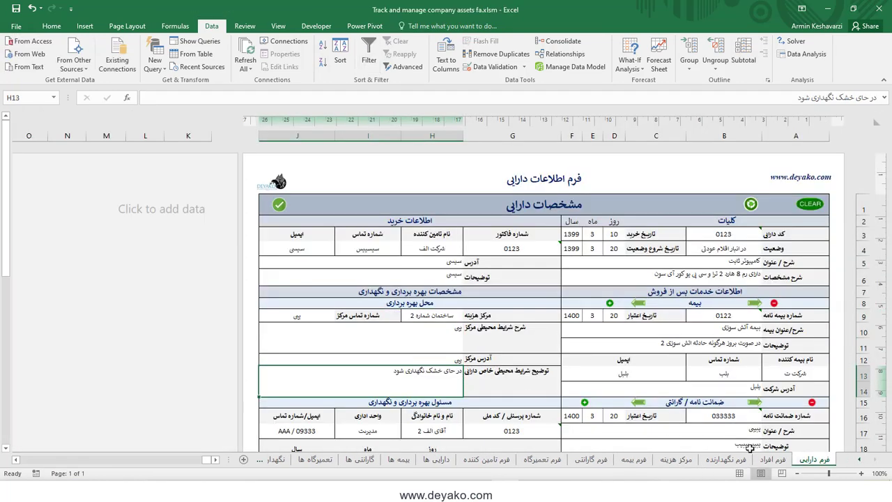
pyautogui.click(436, 461)
pyautogui.moveTo(151, 459); pyautogui.dragTo(105, 459)
pyautogui.click(151, 138)
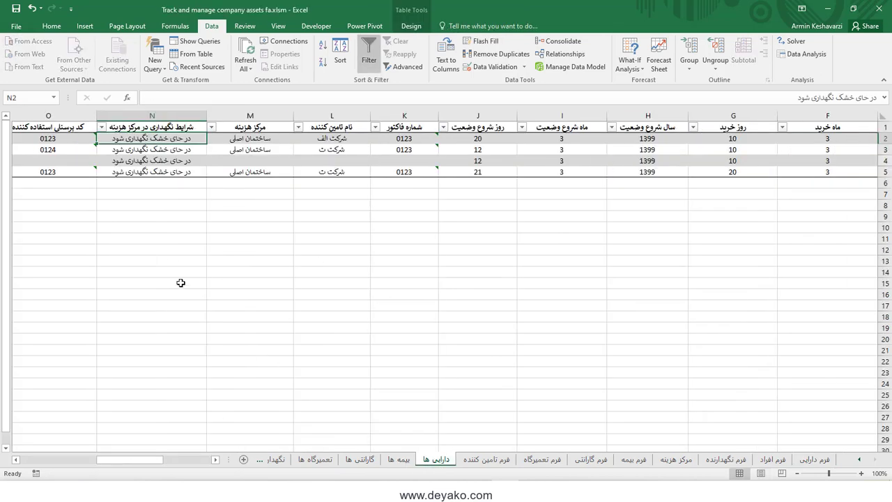
pyautogui.click(835, 461)
# Step: Change the responsible person's code from 0123 to 0321 and enter a placeholder e-mail and phone number
pyautogui.click(493, 338)
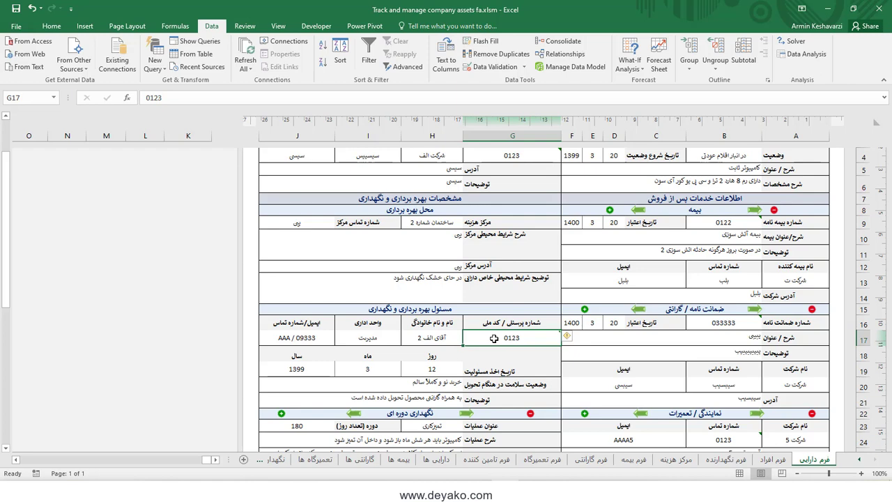
pyautogui.doubleClick(512, 338)
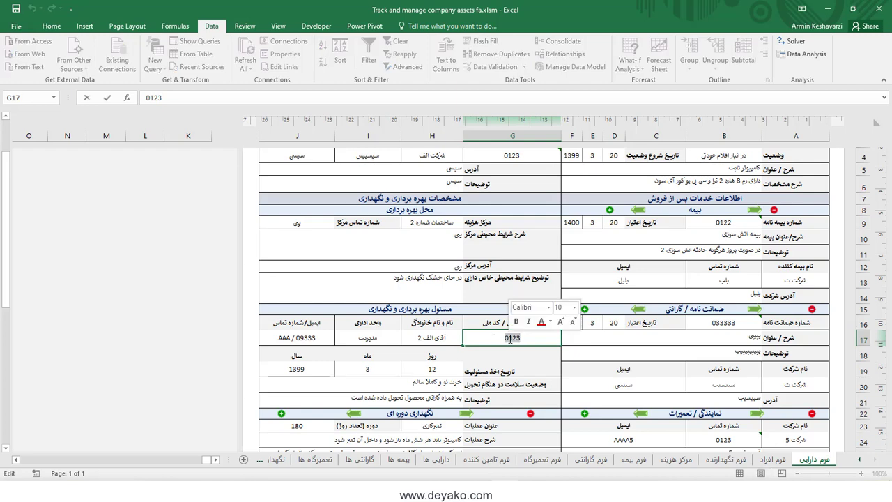
pyautogui.write('0321')
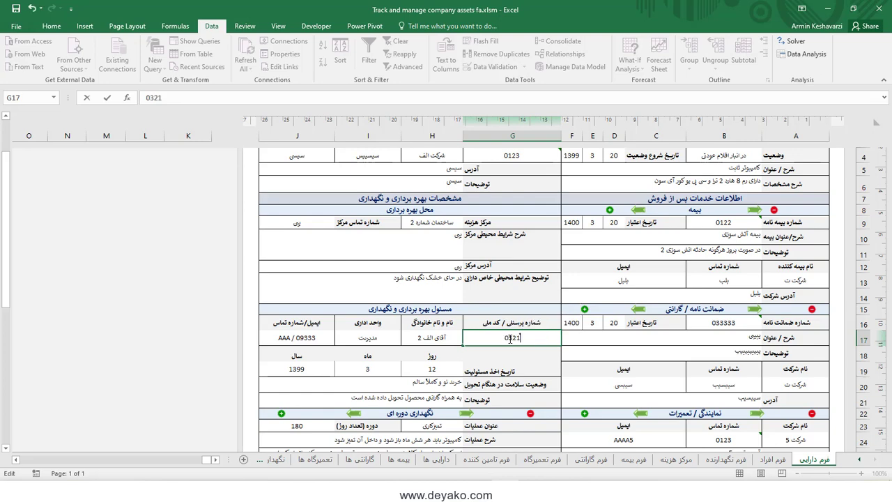
pyautogui.click(418, 335)
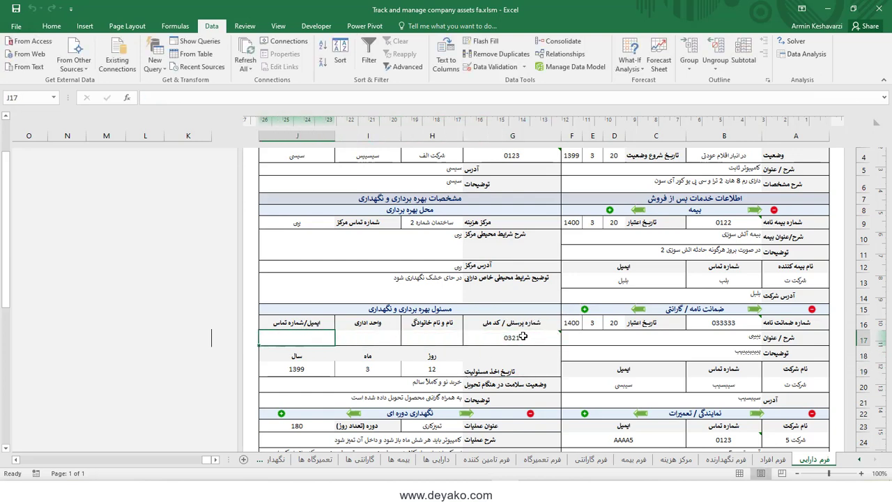
pyautogui.press('Right')
pyautogui.click(298, 336)
pyautogui.write('a')
pyautogui.write('aaa')
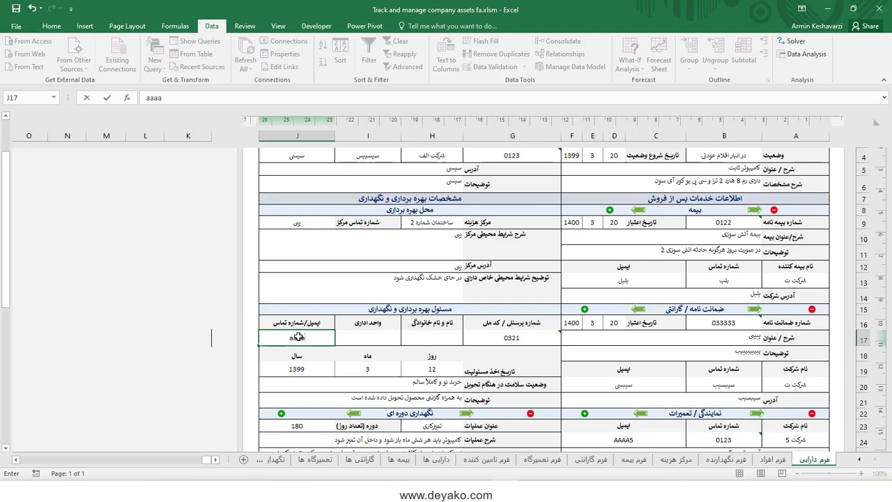
pyautogui.write('@aaa')
pyautogui.write(' - 0')
pyautogui.write('935555')
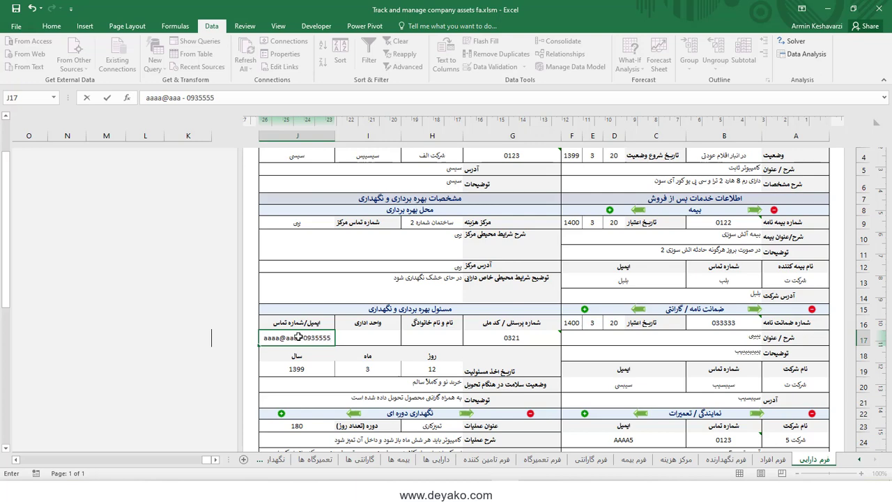
pyautogui.press('Tab')
pyautogui.write('sss')
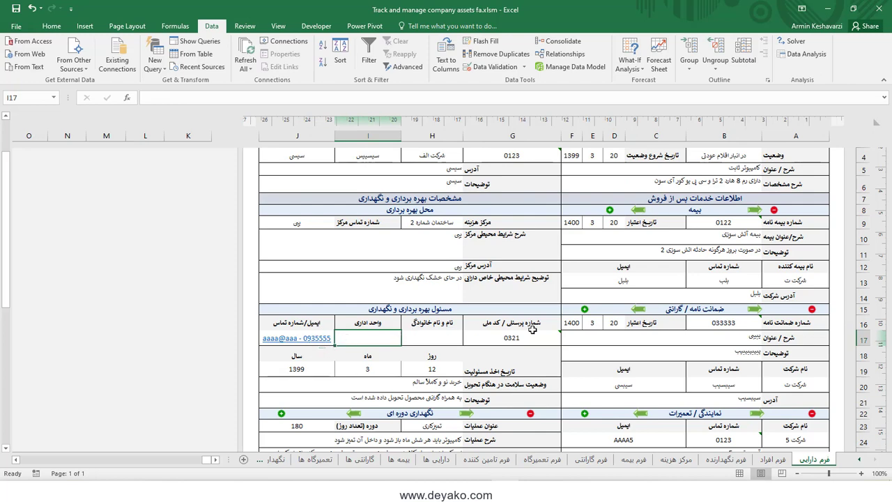
pyautogui.click(263, 460)
pyautogui.click(270, 460)
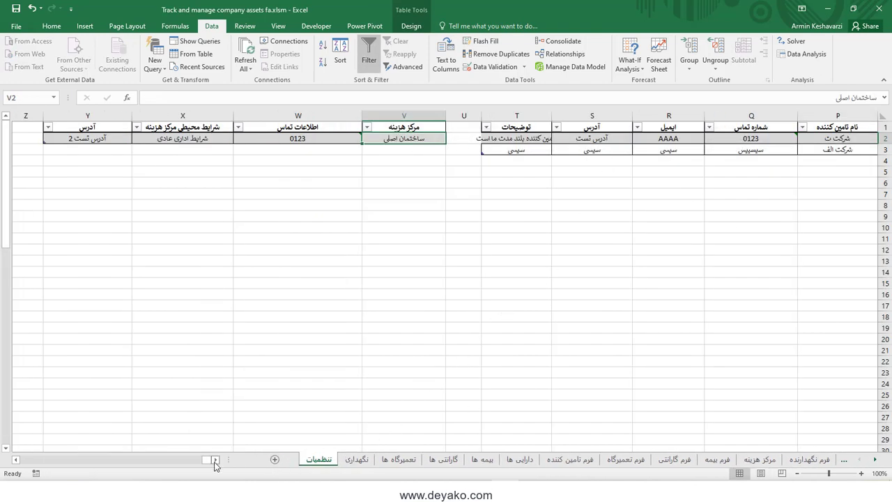
pyautogui.click(215, 460)
pyautogui.click(215, 461)
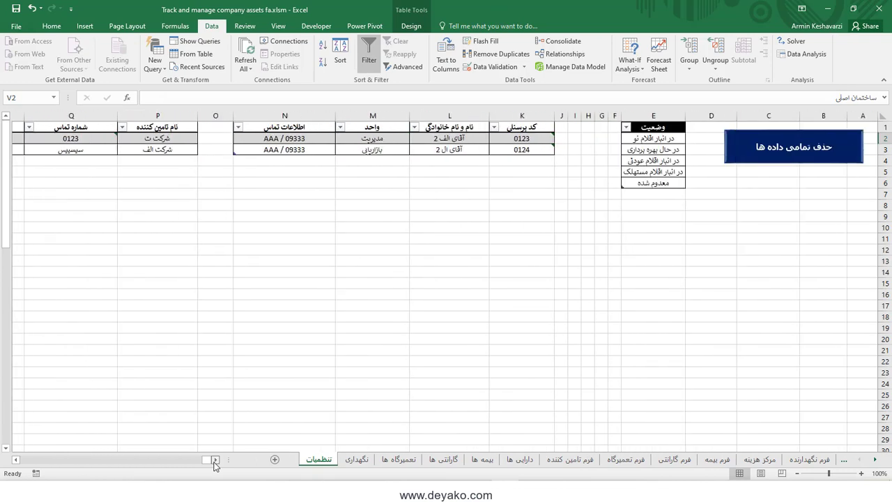
pyautogui.click(522, 150)
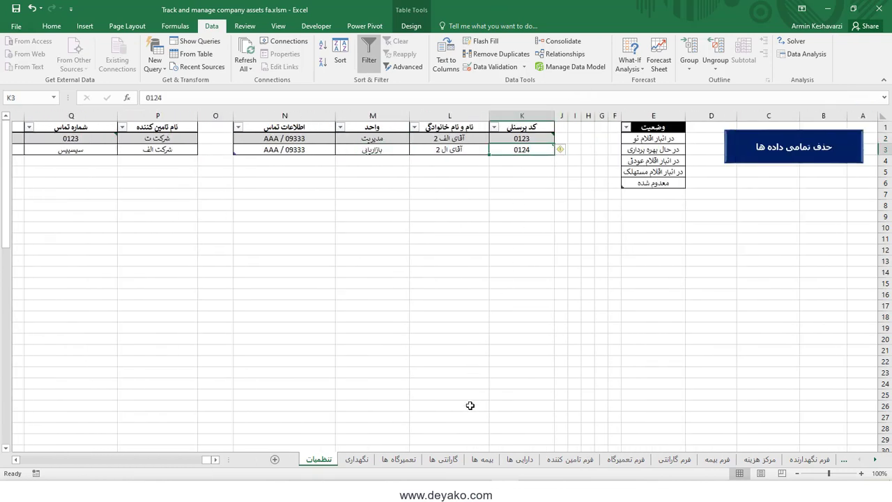
pyautogui.click(875, 459)
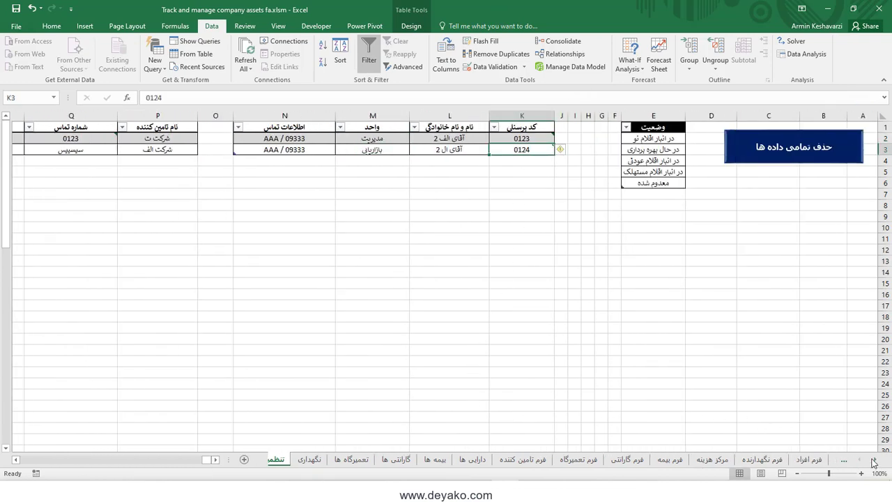
pyautogui.click(875, 459)
pyautogui.click(813, 459)
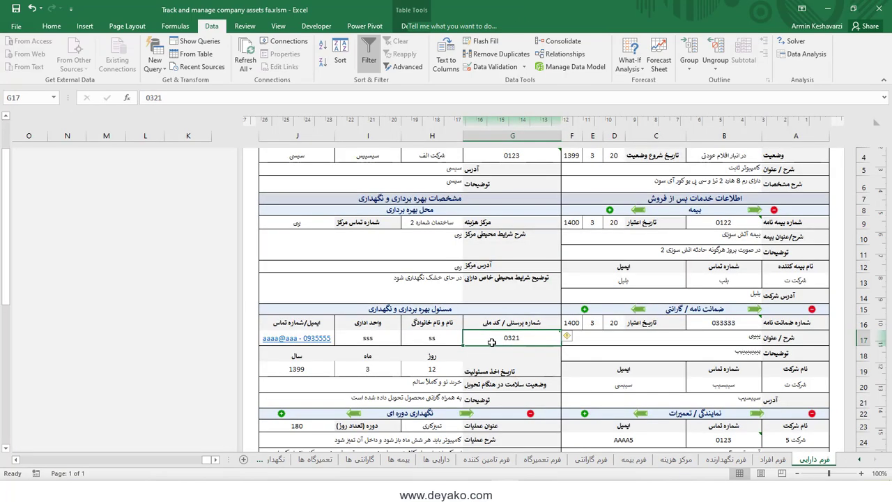
pyautogui.click(443, 370)
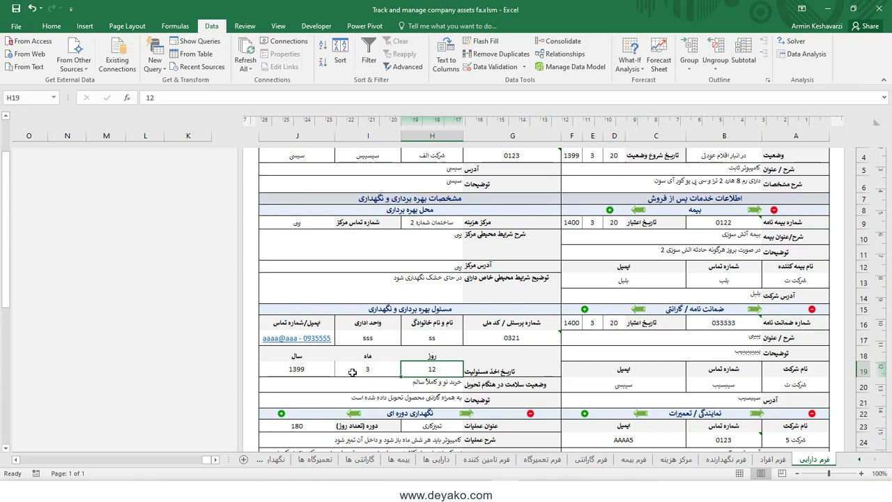
pyautogui.click(352, 373)
pyautogui.click(313, 370)
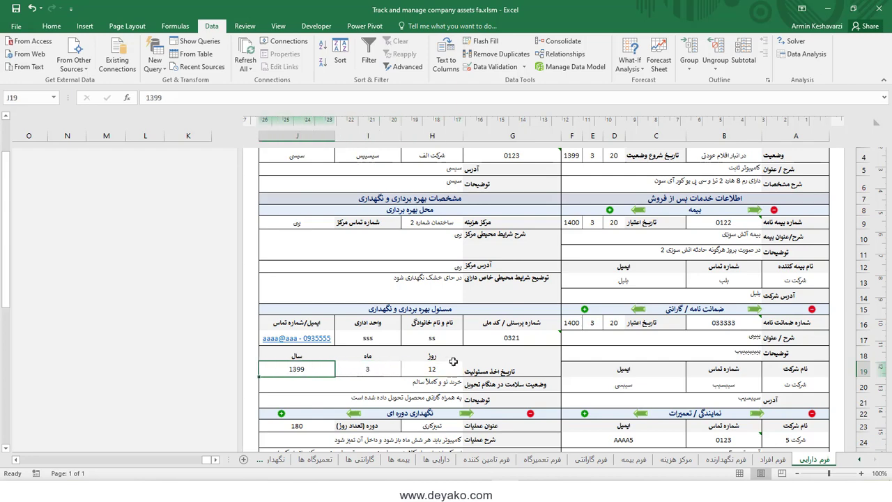
pyautogui.click(418, 385)
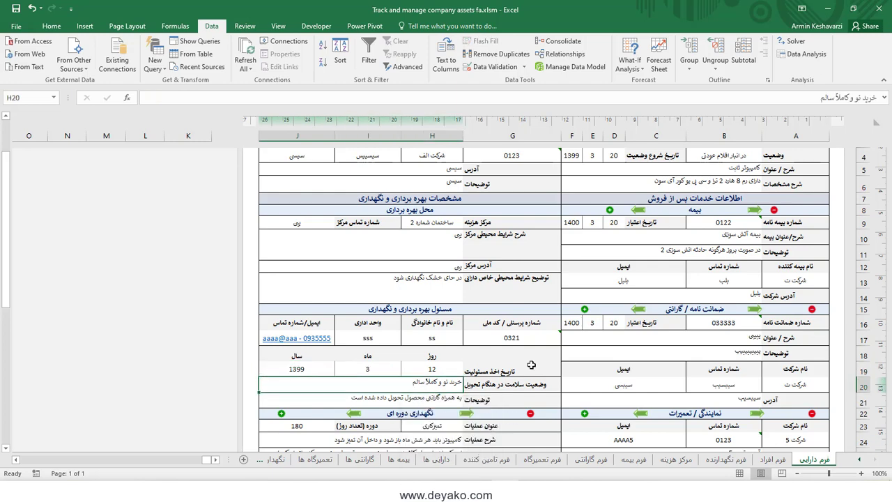
pyautogui.scroll(3, 566, 323)
pyautogui.click(700, 249)
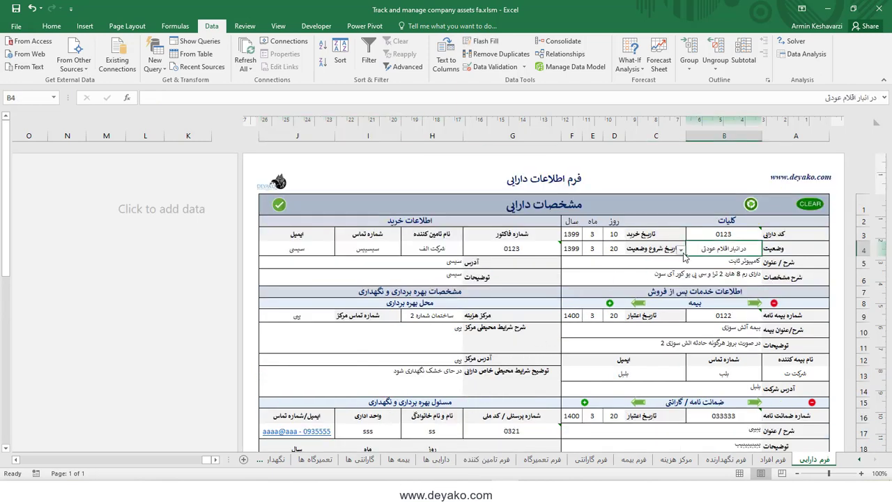
pyautogui.click(682, 256)
pyautogui.click(696, 259)
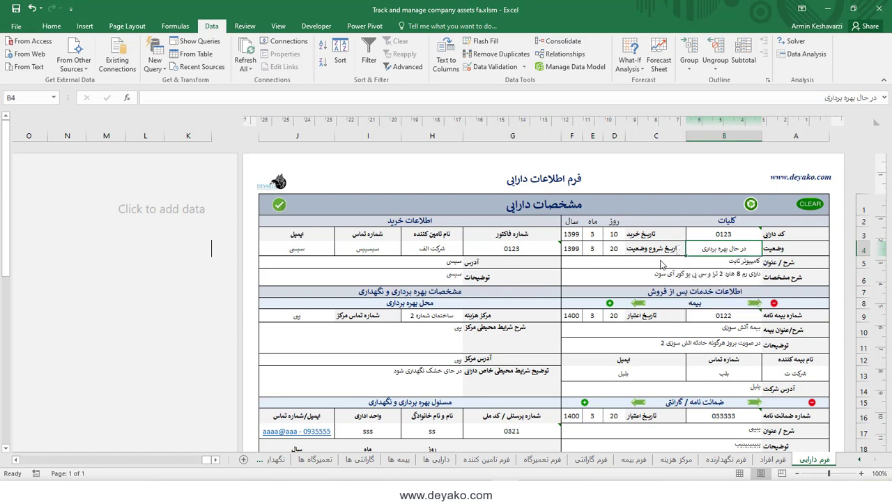
pyautogui.press('Tab')
pyautogui.press('Tab')
pyautogui.press('Tab')
pyautogui.press('Tab')
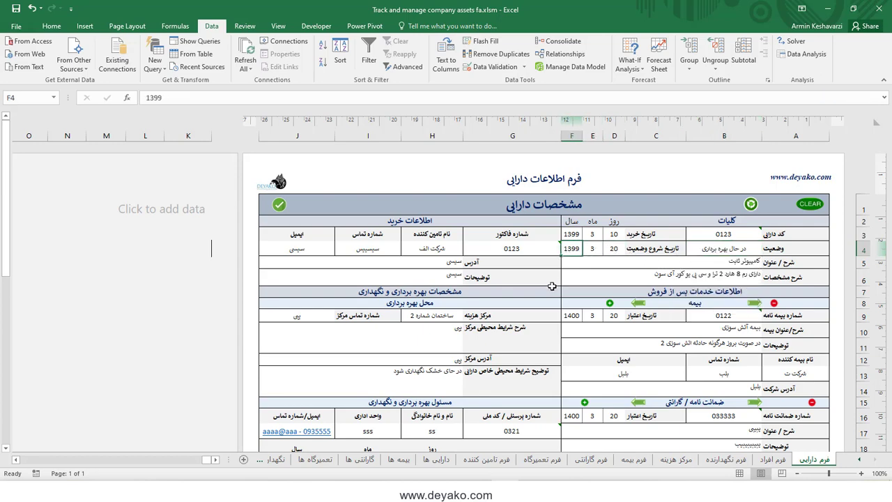
pyautogui.scroll(-2, 518, 369)
pyautogui.click(441, 372)
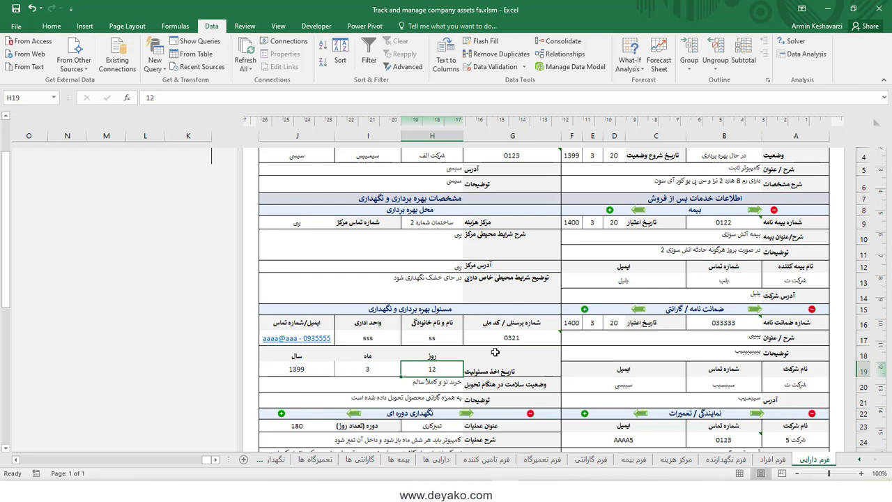
pyautogui.click(437, 383)
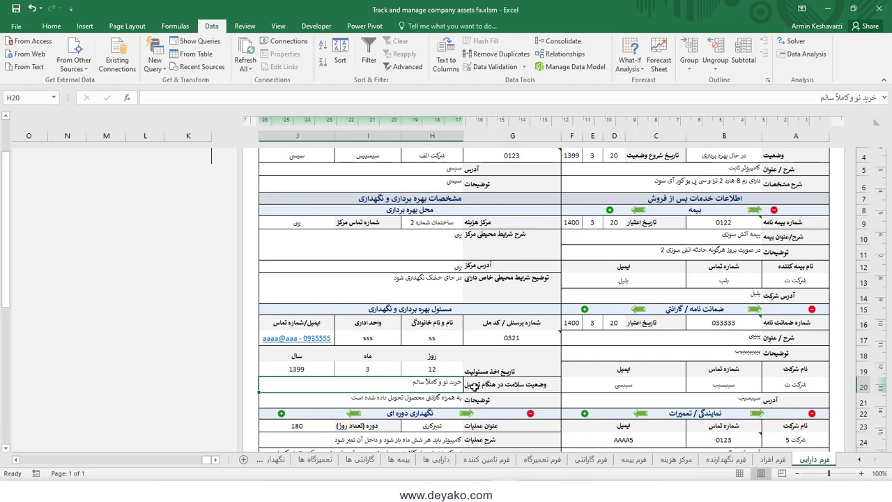
pyautogui.click(453, 396)
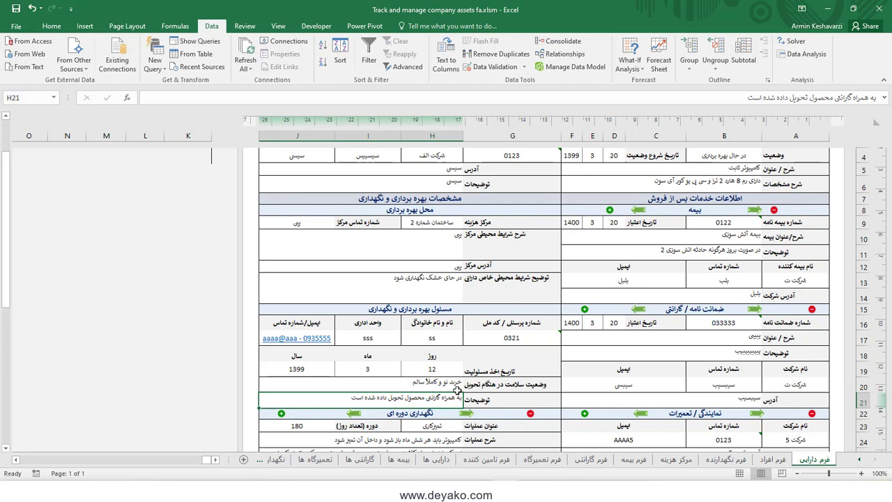
pyautogui.click(456, 384)
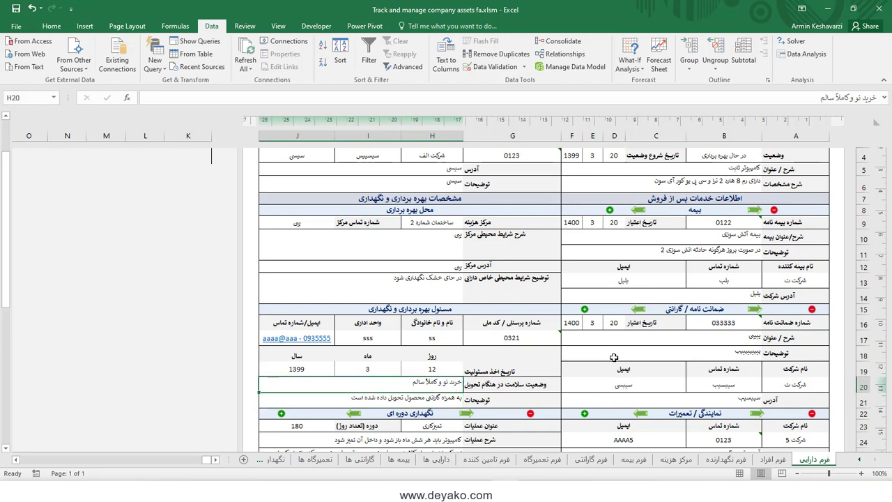
pyautogui.click(422, 397)
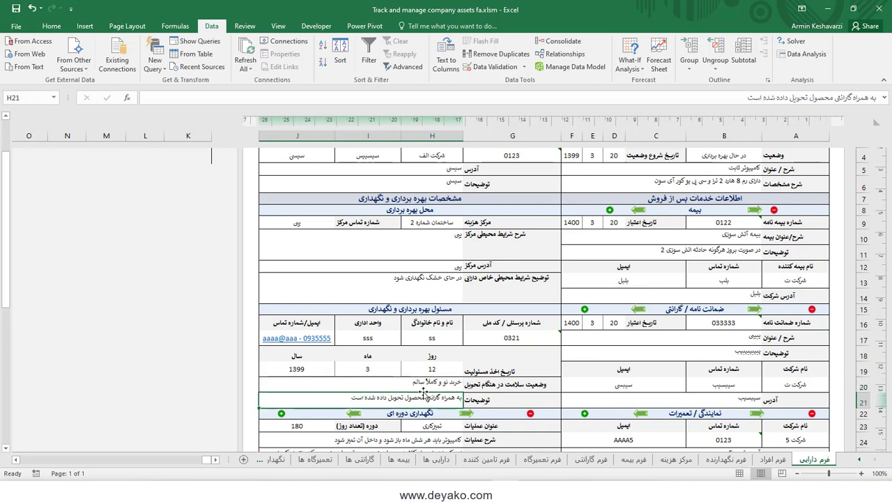
pyautogui.click(458, 378)
# Step: Review the maintenance title, description, further explanations and period value 180
pyautogui.scroll(-1, 433, 329)
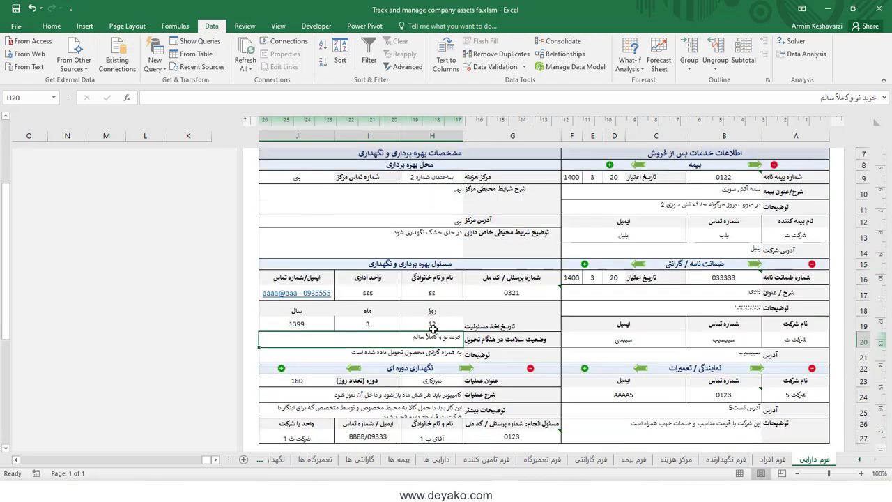
pyautogui.scroll(-1, 433, 330)
pyautogui.click(426, 344)
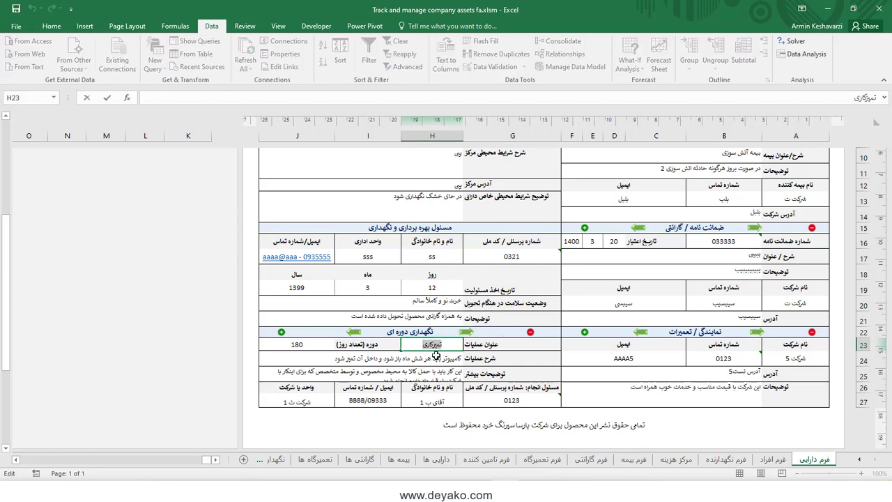
pyautogui.click(435, 358)
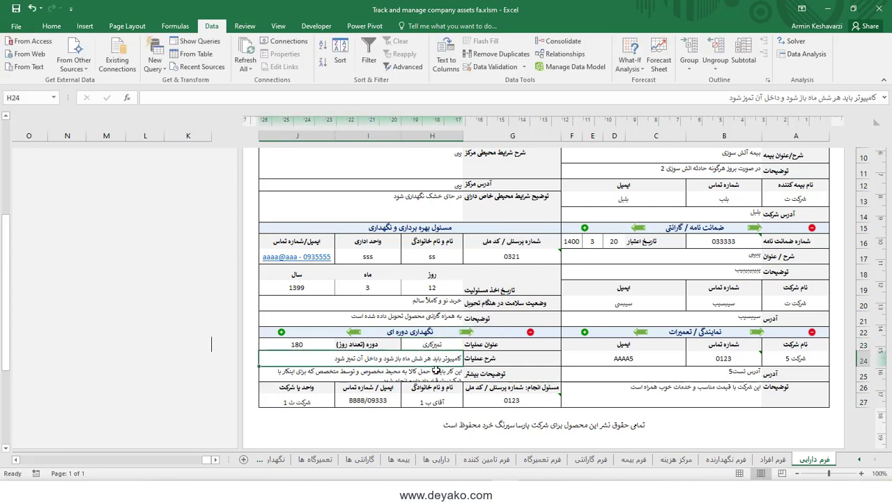
pyautogui.click(392, 377)
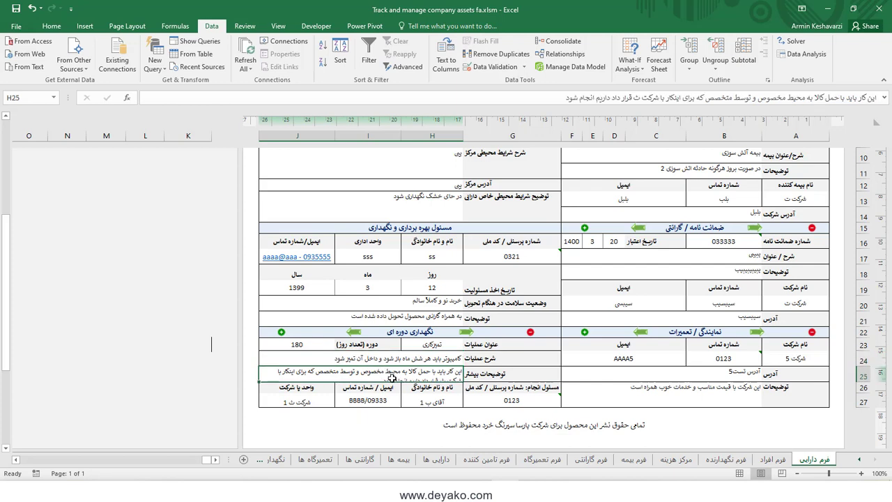
pyautogui.click(297, 342)
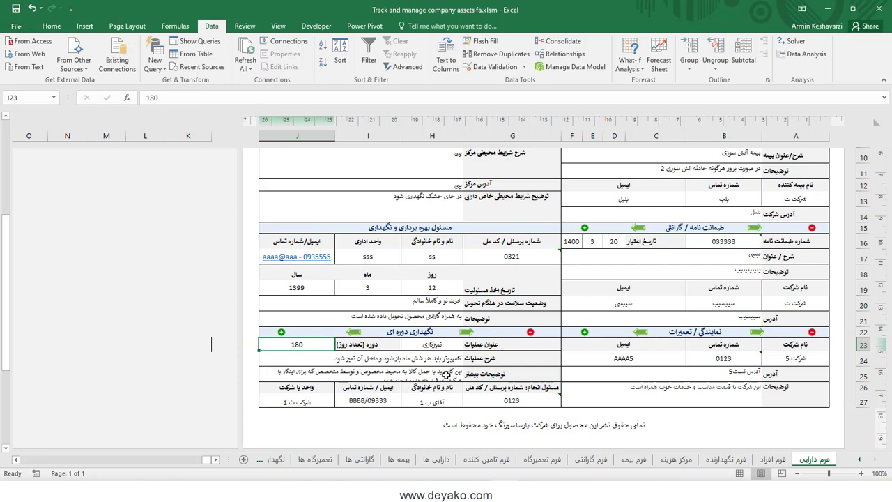
# Step: Change the I23 period label to 'دوره (تعداد ماه)' and open the نگهداری sheet
pyautogui.click(349, 344)
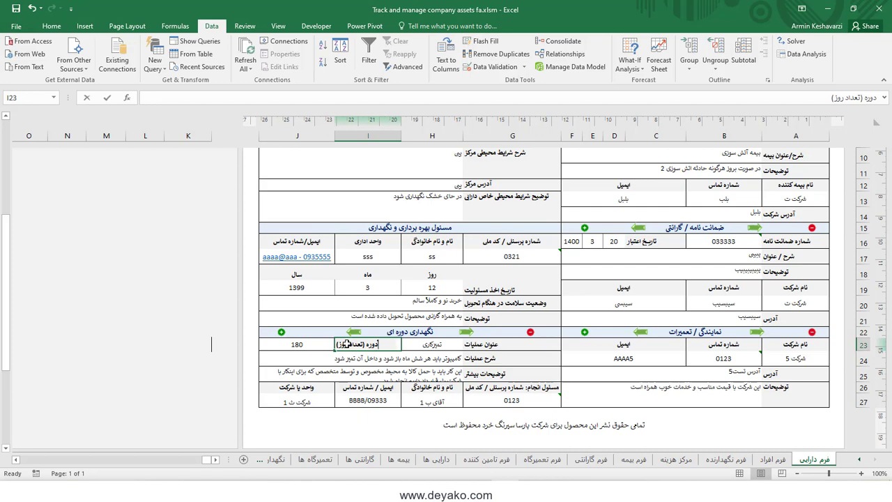
pyautogui.doubleClick(345, 343)
pyautogui.write('ماه')
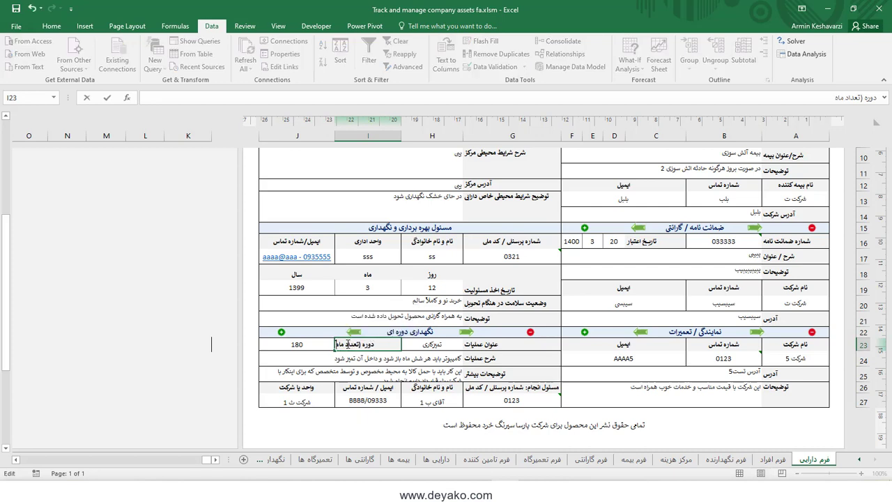
pyautogui.write(')')
pyautogui.hotkey('ctrl', 'Return')
pyautogui.click(357, 362)
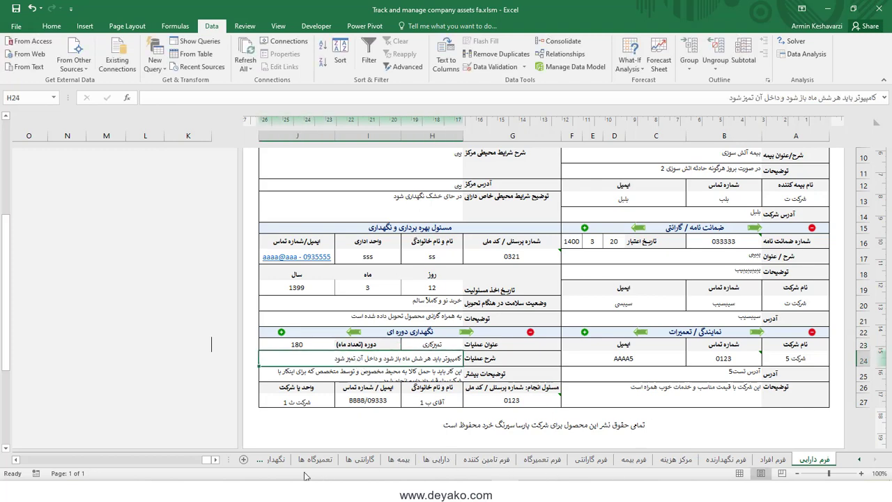
pyautogui.click(278, 460)
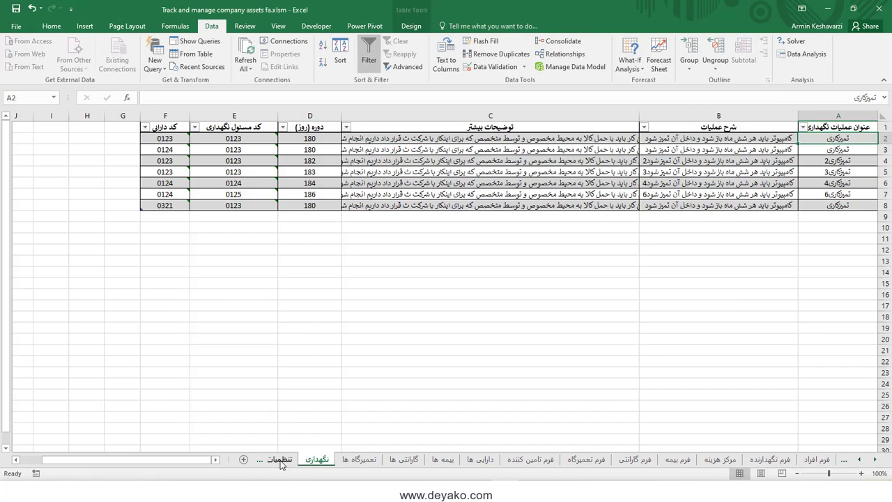
# Step: Rename the D1 period header to 'دوره ماه' and go back to the فرم دارایی sheet
pyautogui.click(296, 122)
pyautogui.doubleClick(296, 124)
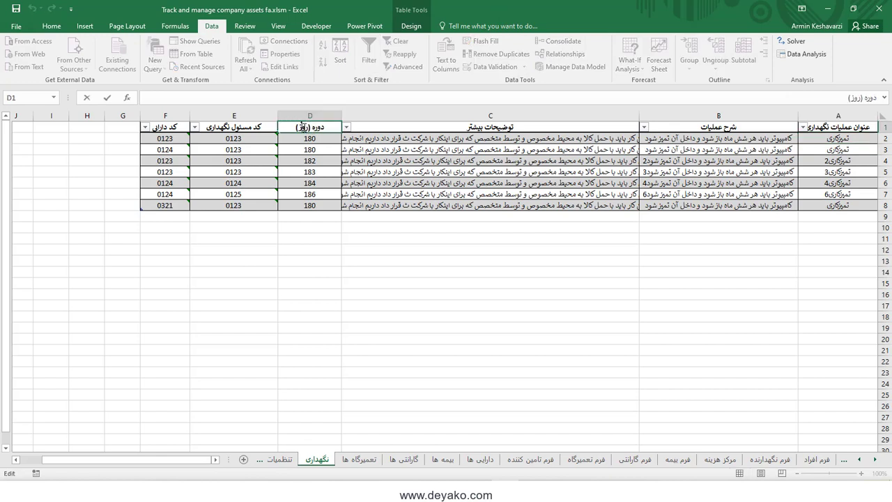
pyautogui.doubleClick(299, 127)
pyautogui.write('ماه')
pyautogui.click(313, 149)
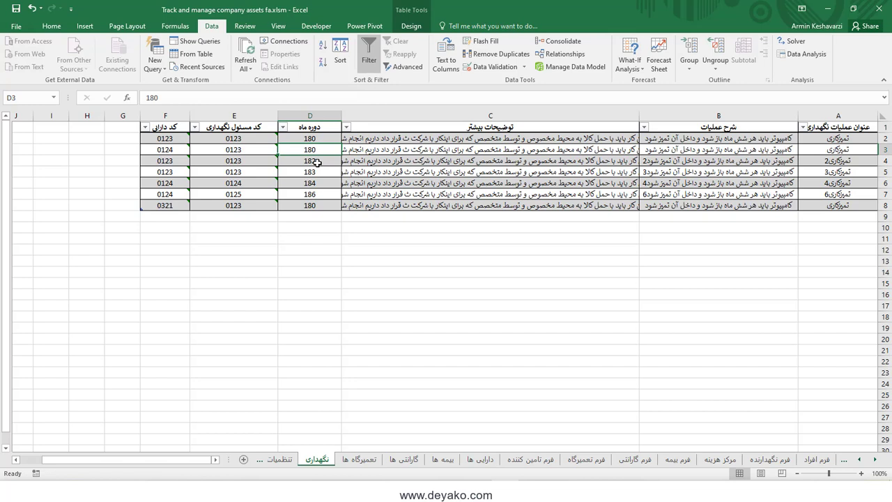
pyautogui.click(873, 461)
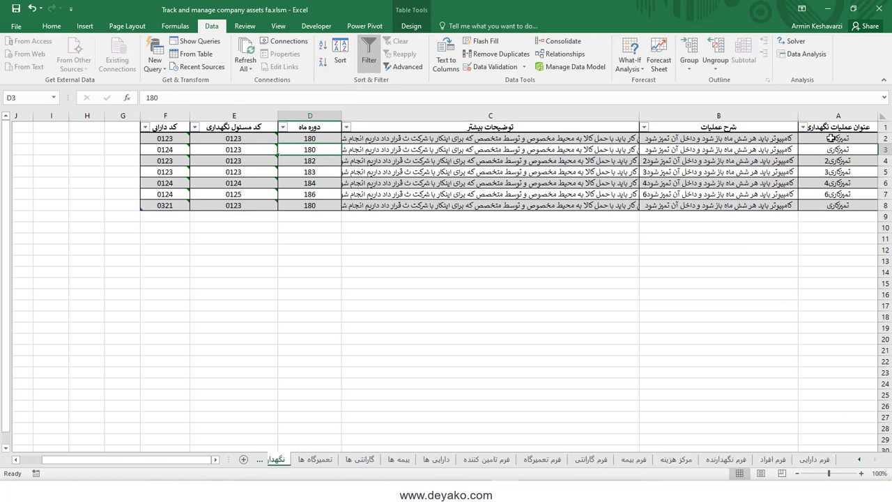
pyautogui.click(805, 462)
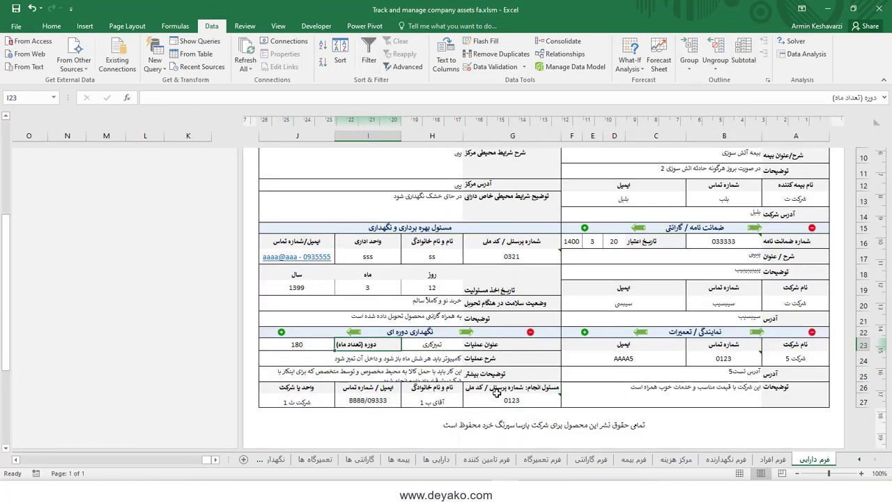
# Step: Check maintenance period 180 and compare responsible code 0123 with personnel code 0321
pyautogui.moveTo(506, 357)
pyautogui.mouseDown()
pyautogui.moveTo(370, 366)
pyautogui.moveTo(492, 350)
pyautogui.mouseUp()
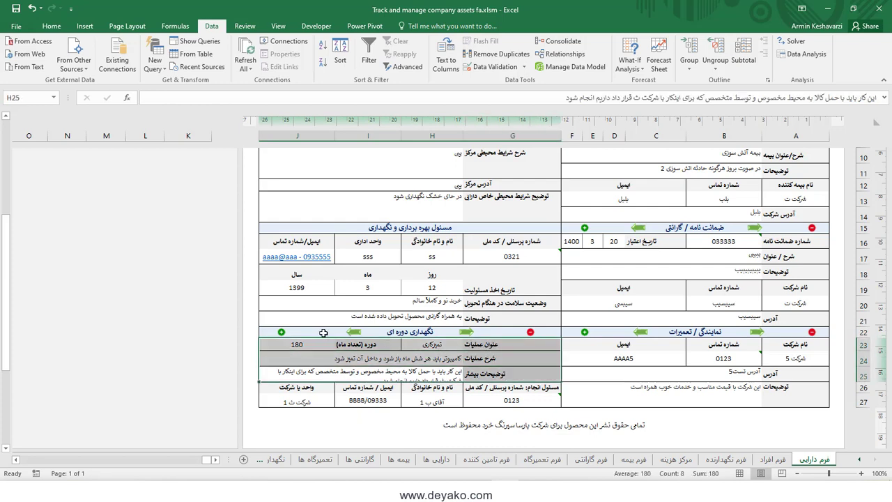
pyautogui.click(301, 343)
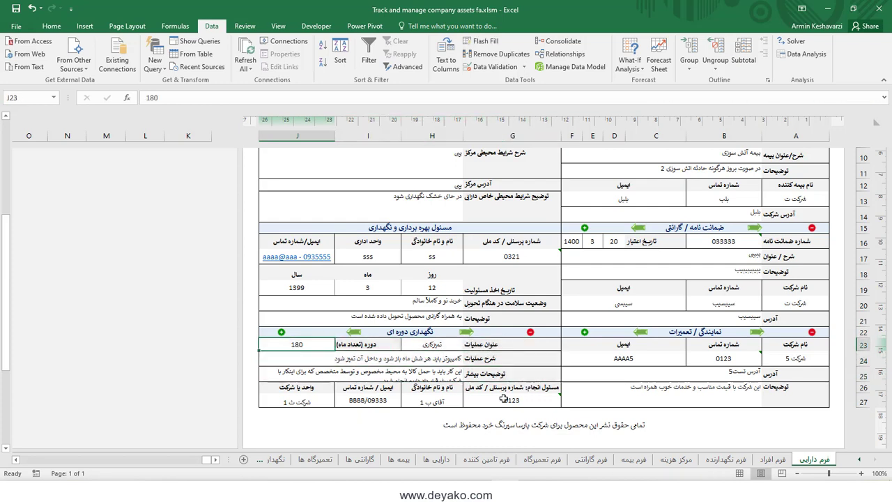
pyautogui.click(503, 399)
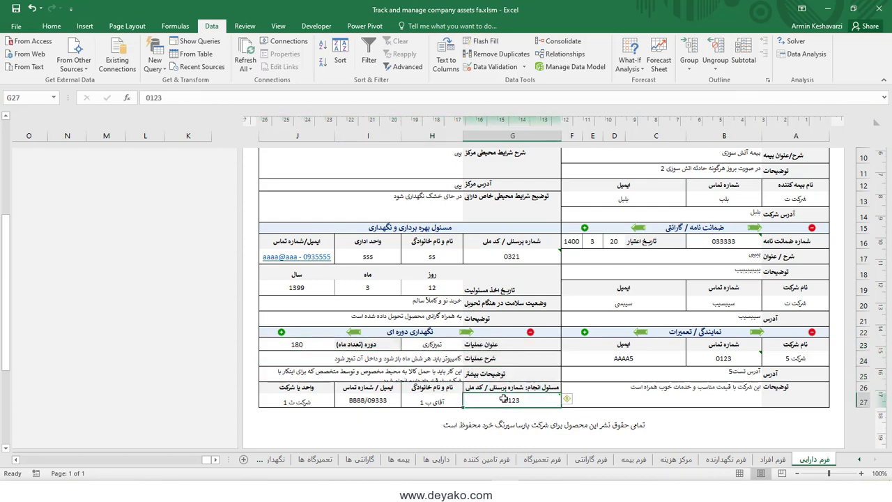
pyautogui.click(515, 255)
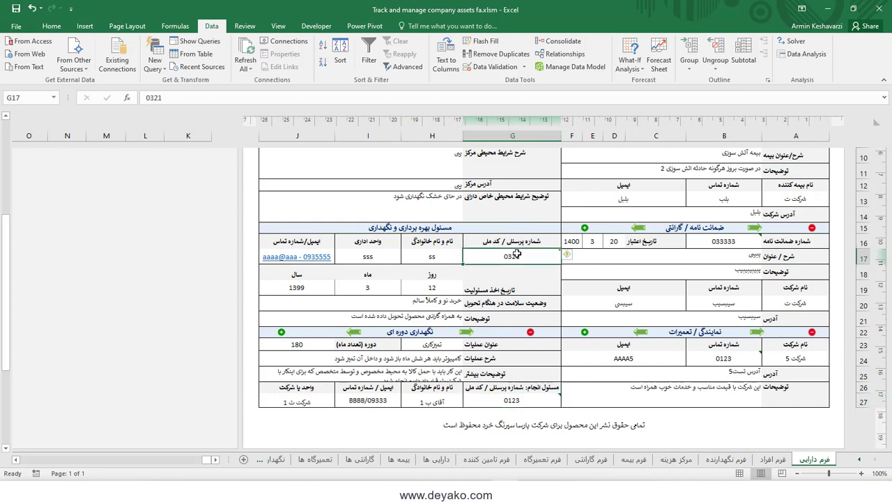
pyautogui.click(518, 394)
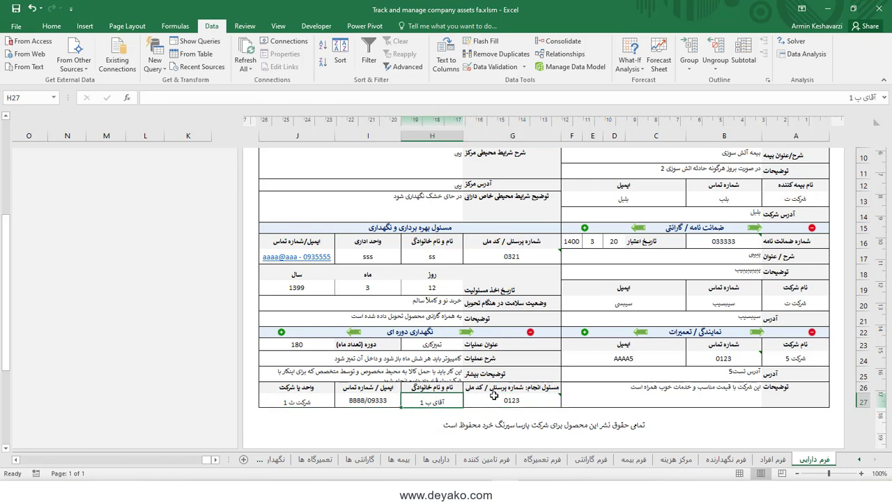
# Step: Review the responsible person's name, contact entry and unit in row 27
pyautogui.click(427, 399)
pyautogui.click(377, 396)
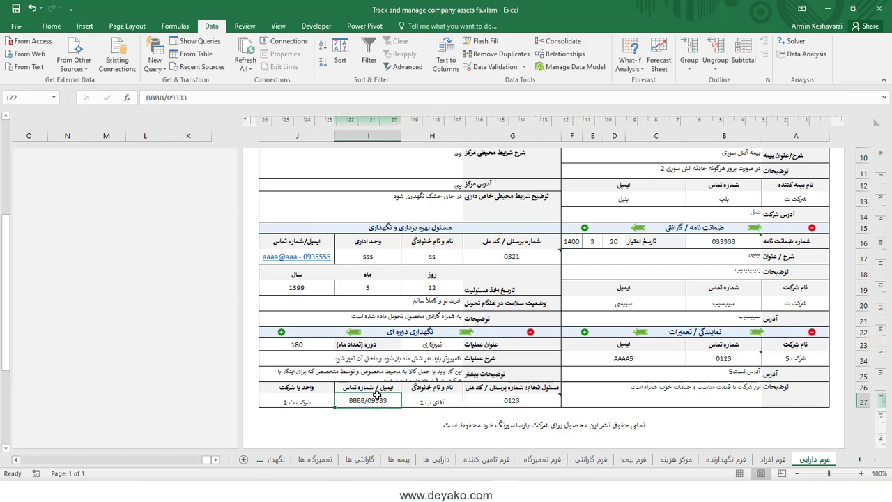
pyautogui.click(298, 398)
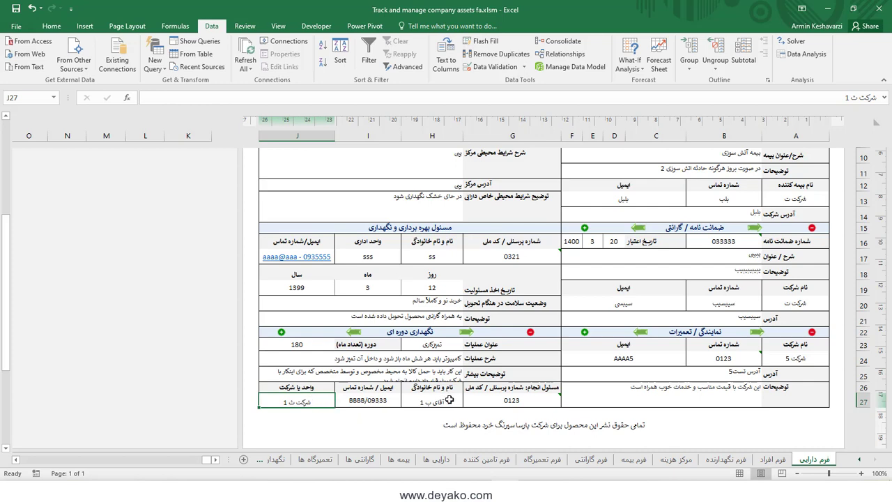
pyautogui.click(508, 399)
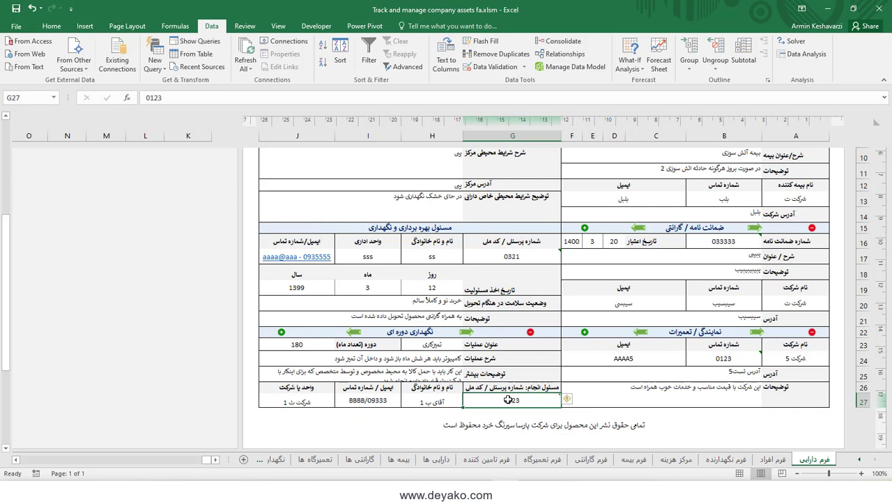
pyautogui.click(314, 401)
pyautogui.click(501, 396)
pyautogui.click(448, 396)
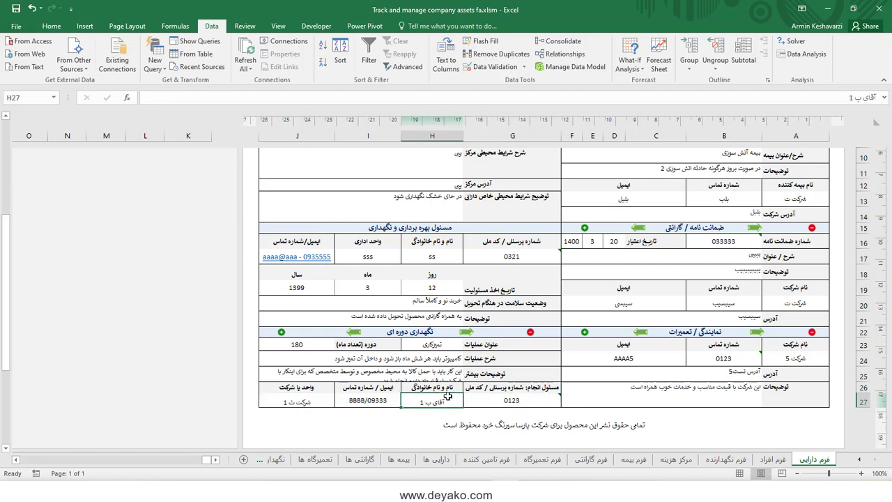
pyautogui.click(311, 402)
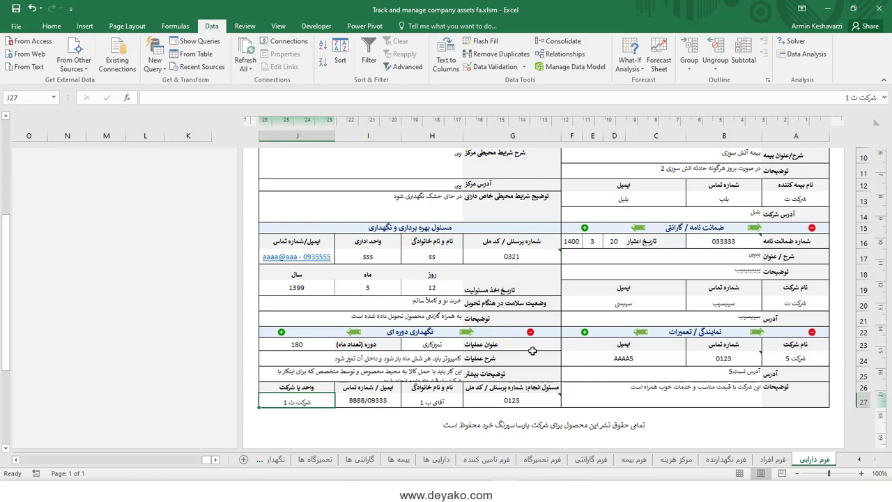
pyautogui.scroll(1, 578, 282)
pyautogui.scroll(3, 578, 282)
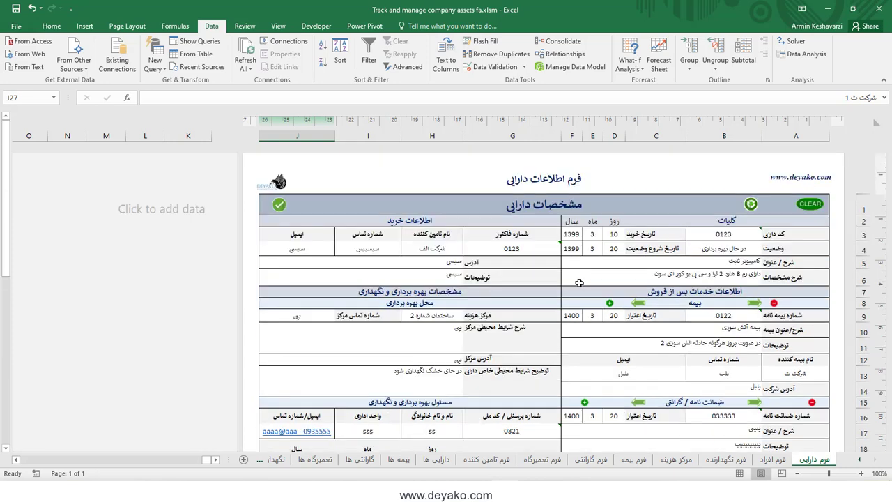
pyautogui.scroll(-2, 615, 240)
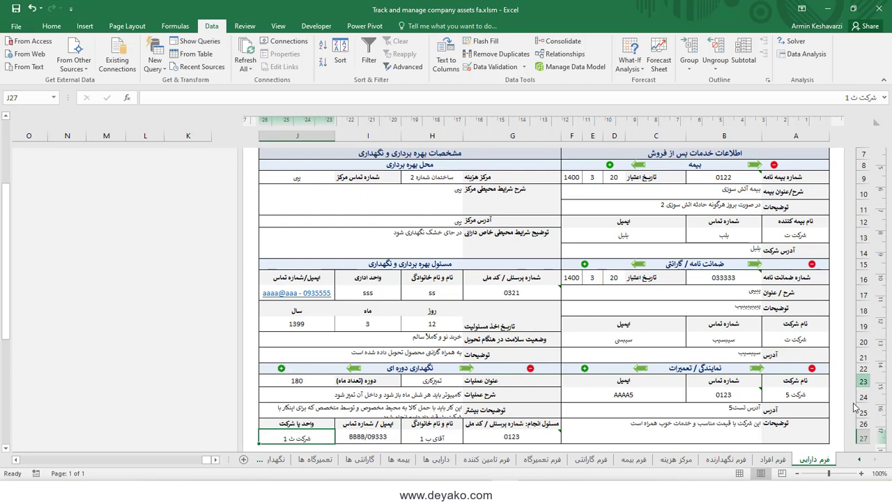
# Step: Check the looked-up code 0123 on فرم افراد, then switch to فرم نگهدارنده
pyautogui.click(767, 460)
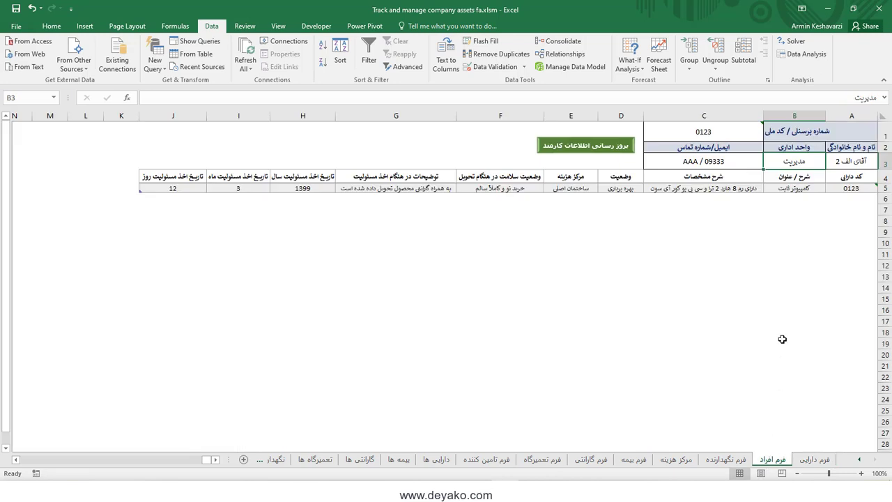
pyautogui.click(717, 134)
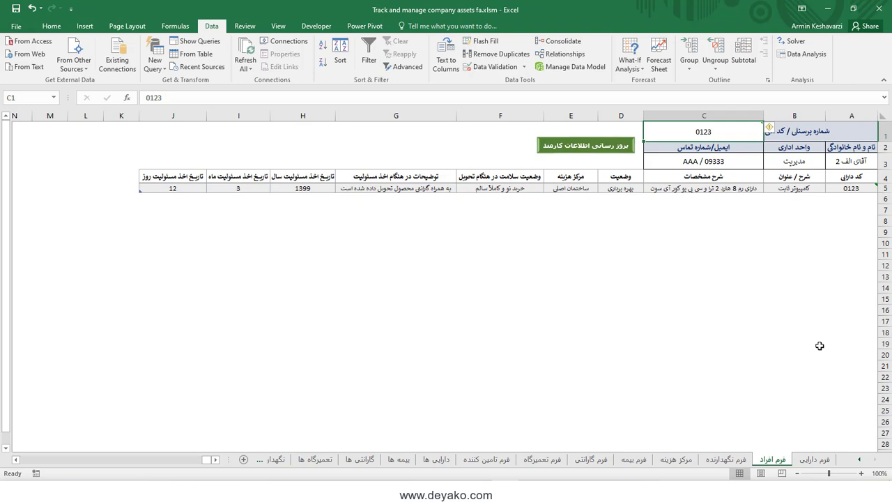
pyautogui.click(725, 459)
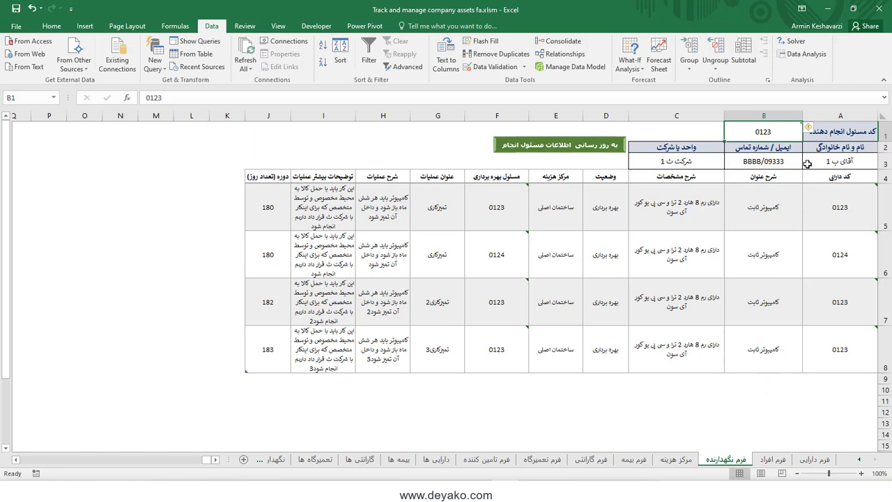
# Step: Check the asset form's responsible code, then set the فرم نگهدارنده lookup code B1 to 0124
pyautogui.click(812, 459)
pyautogui.click(502, 436)
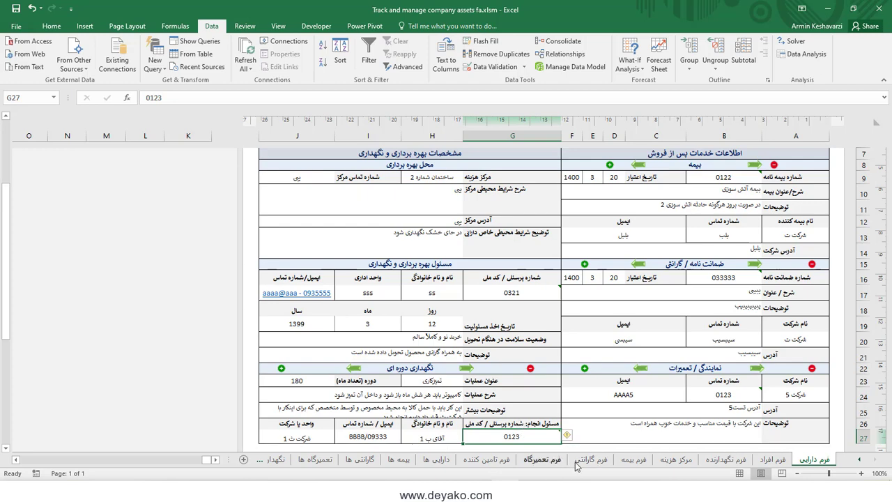
pyautogui.click(722, 460)
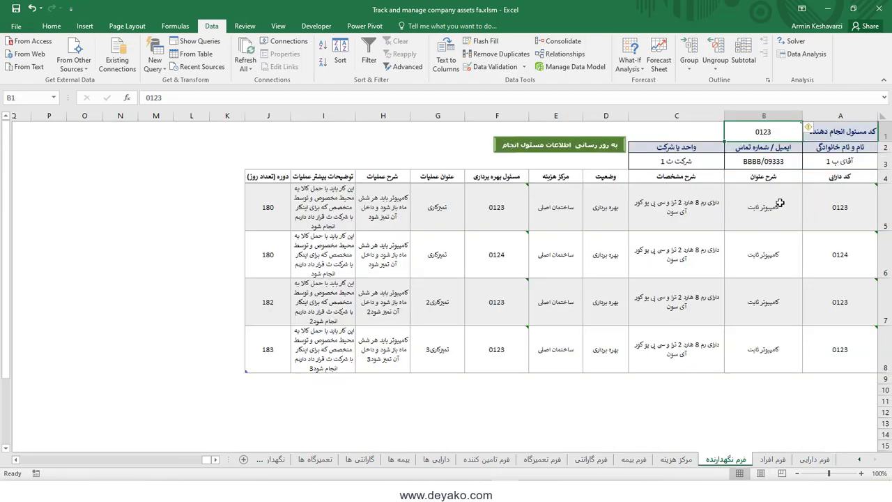
pyautogui.doubleClick(756, 132)
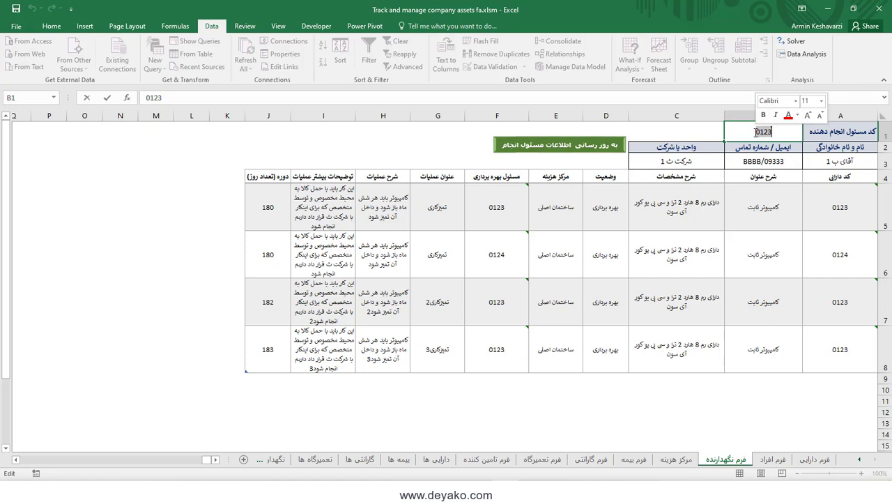
pyautogui.write('0124')
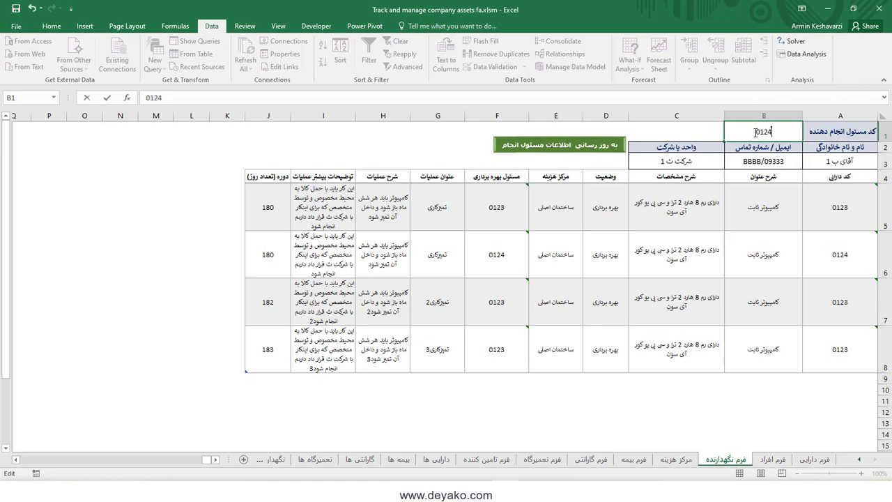
pyautogui.press('Return')
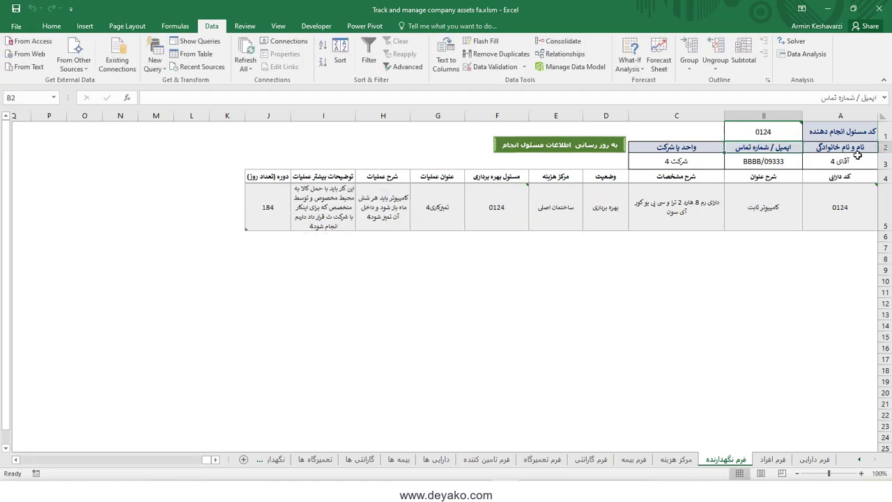
# Step: Review the 0124 record's asset title, period 184, cost centre and operation description
pyautogui.click(845, 178)
pyautogui.click(775, 210)
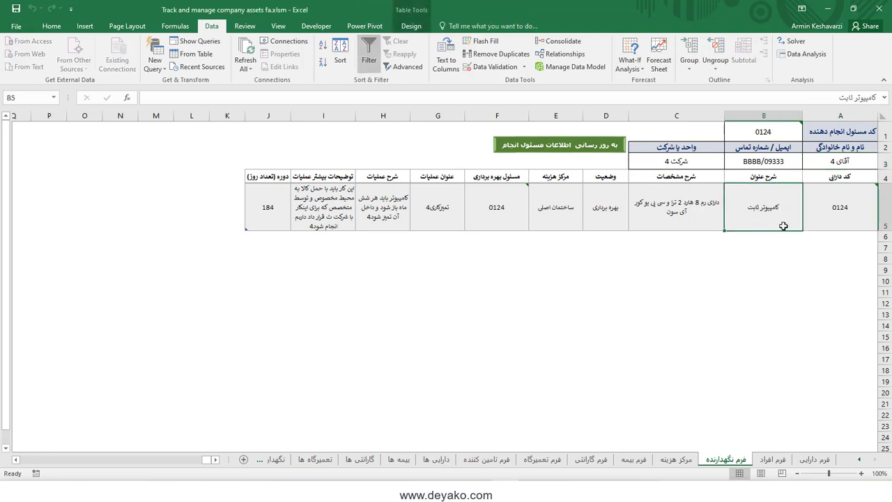
pyautogui.click(289, 214)
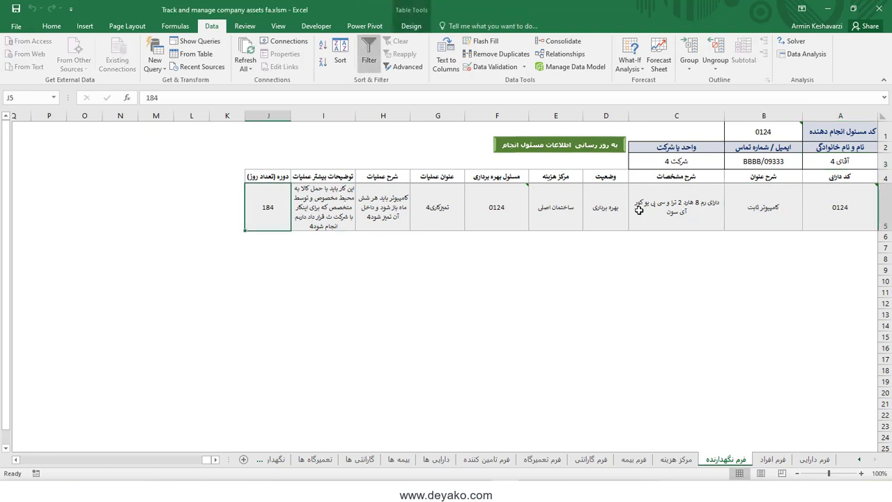
pyautogui.click(596, 206)
pyautogui.click(556, 208)
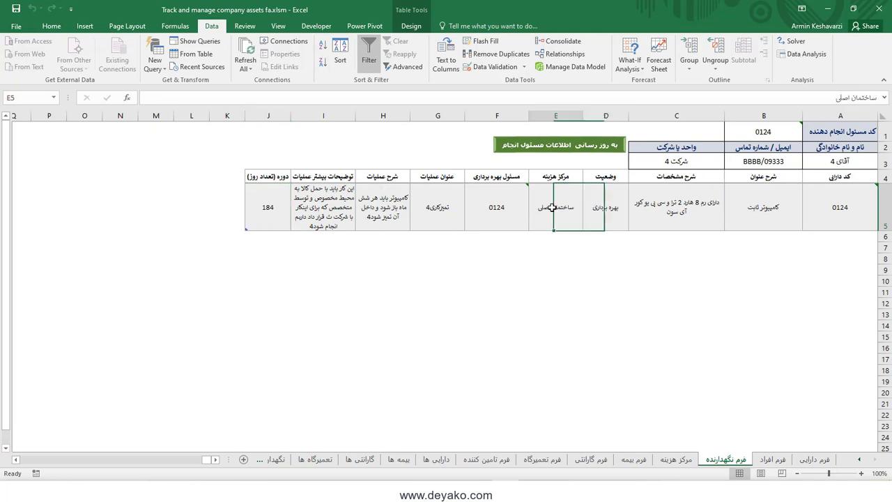
pyautogui.click(399, 212)
pyautogui.click(304, 219)
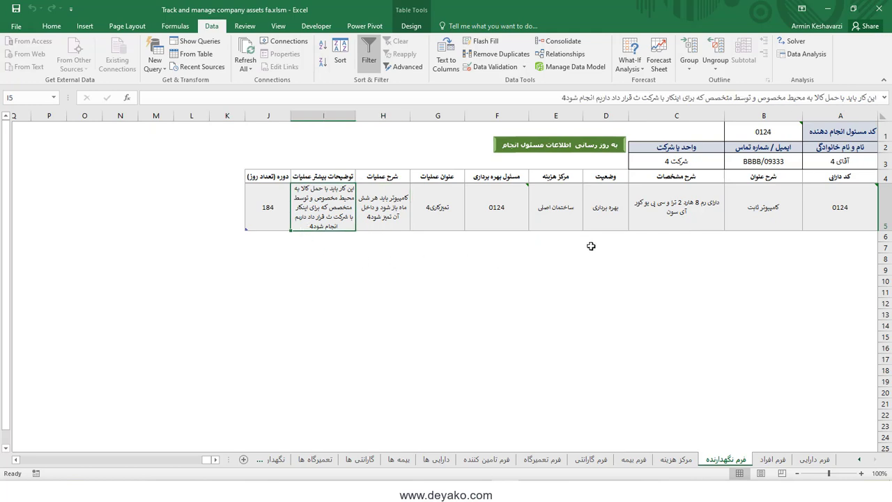
pyautogui.click(561, 211)
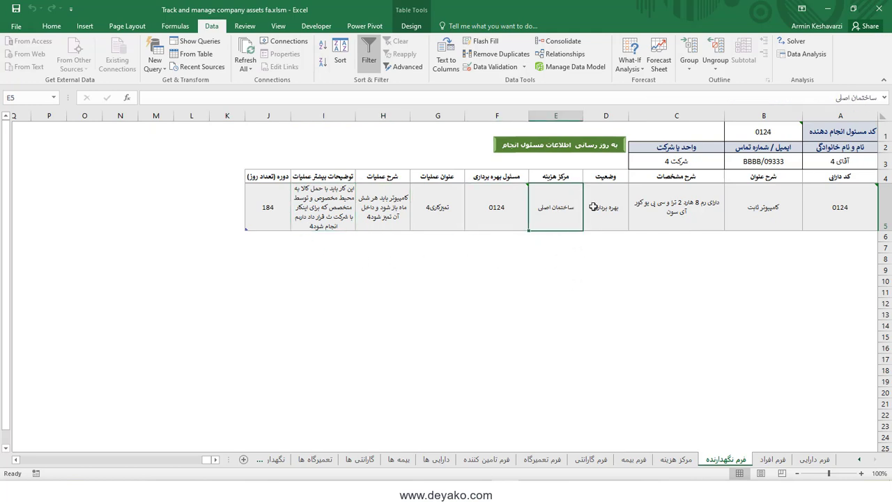
# Step: Set B1 back to 0123 and review the reloaded name and contact cells in row 3
pyautogui.doubleClick(770, 128)
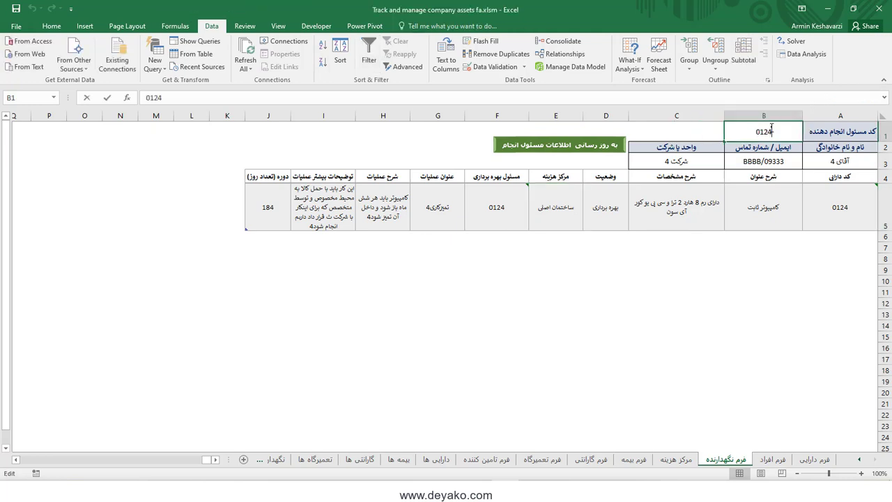
pyautogui.doubleClick(771, 129)
pyautogui.write('01')
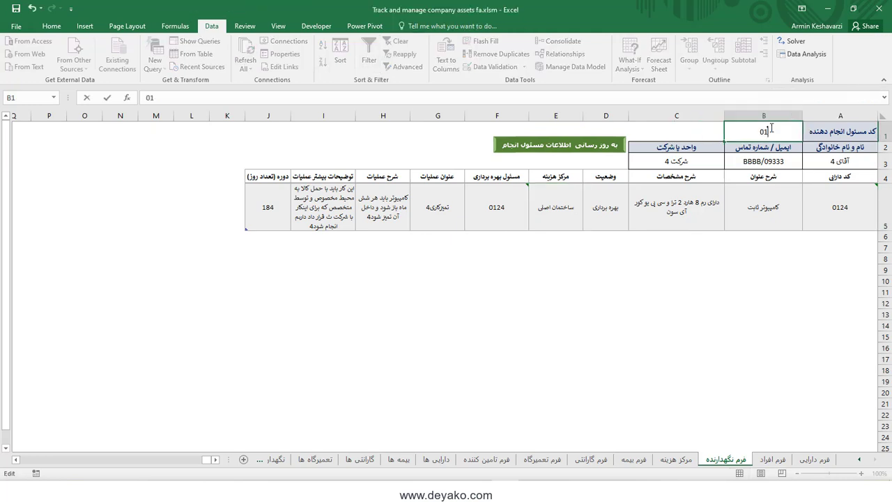
pyautogui.write('23')
pyautogui.press('Return')
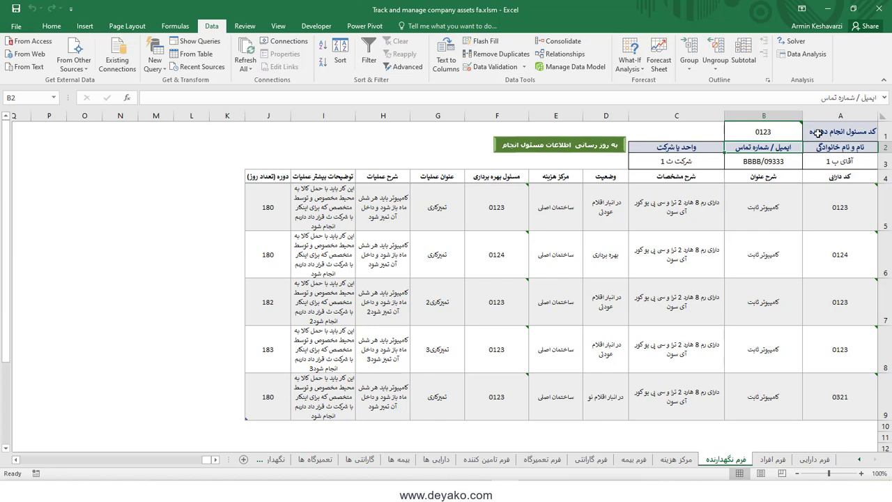
pyautogui.click(819, 164)
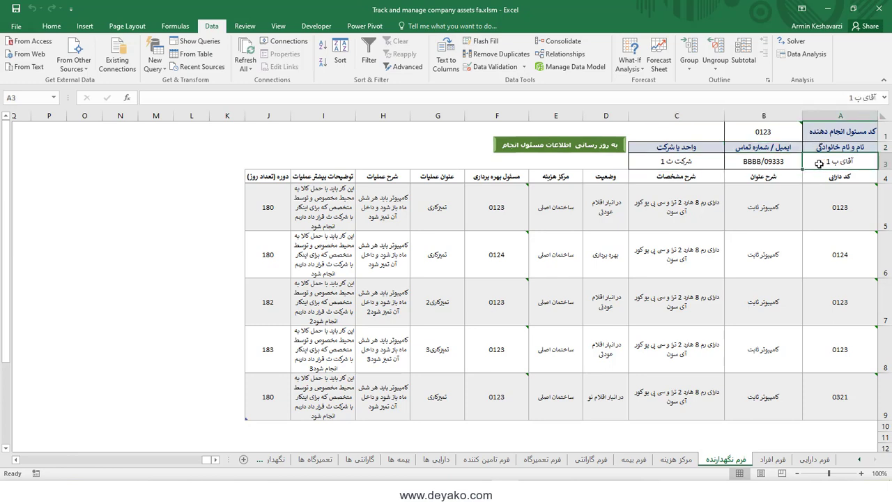
pyautogui.click(784, 162)
pyautogui.moveTo(784, 161); pyautogui.dragTo(699, 163)
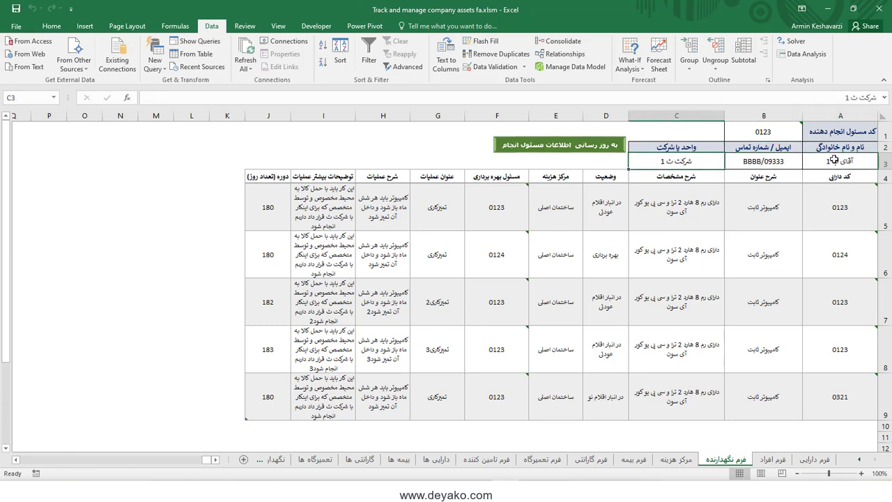
pyautogui.moveTo(834, 160); pyautogui.dragTo(696, 161)
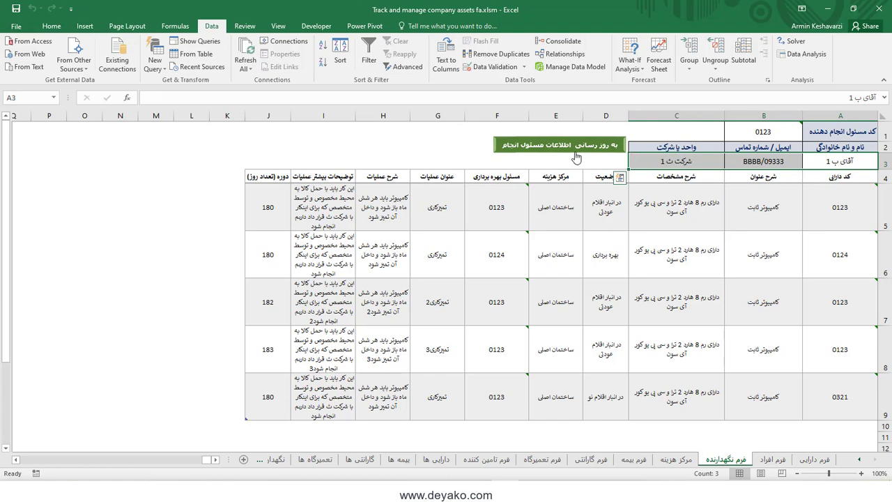
pyautogui.click(793, 133)
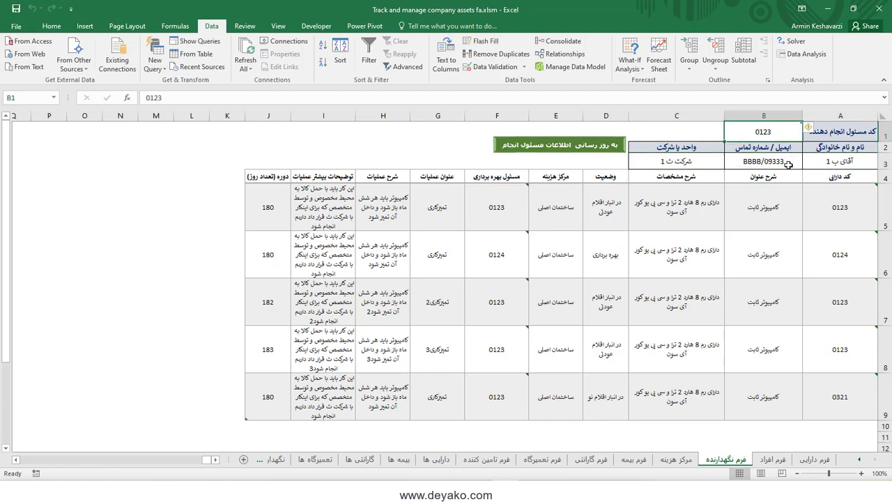
pyautogui.click(836, 111)
# Step: Scroll the تنظیمات sheet to the maintenance-responsible codes 0123, 0124 and 0125
pyautogui.click(274, 461)
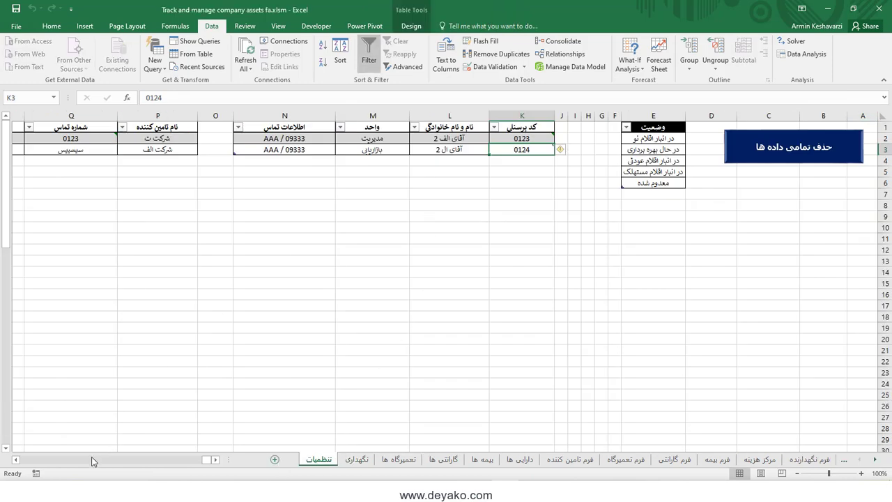
pyautogui.click(17, 462)
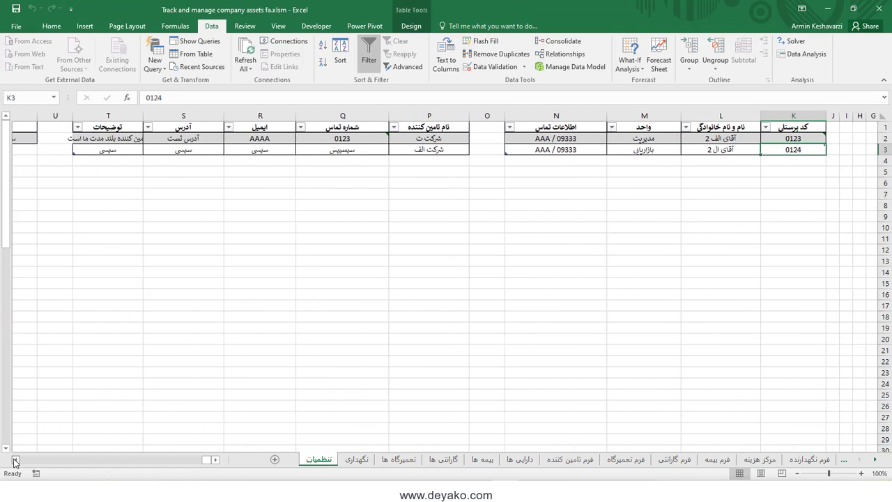
pyautogui.moveTo(16, 462); pyautogui.dragTo(16, 461)
pyautogui.click(15, 461)
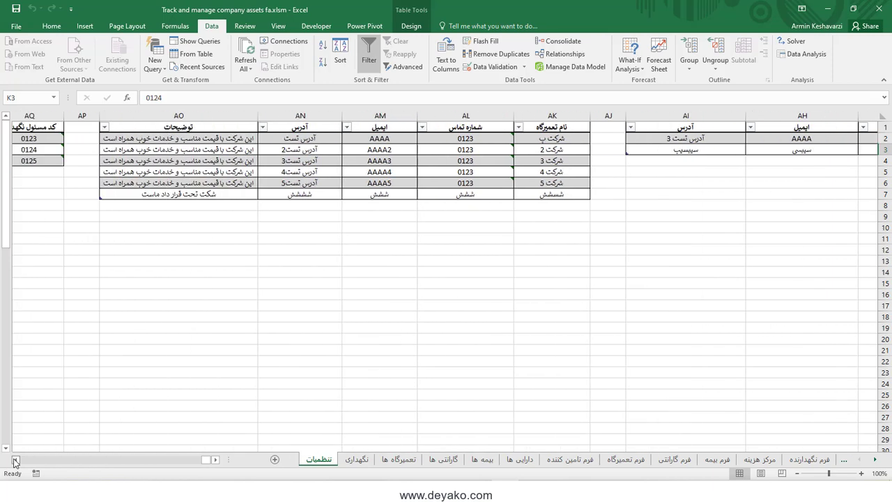
pyautogui.click(291, 138)
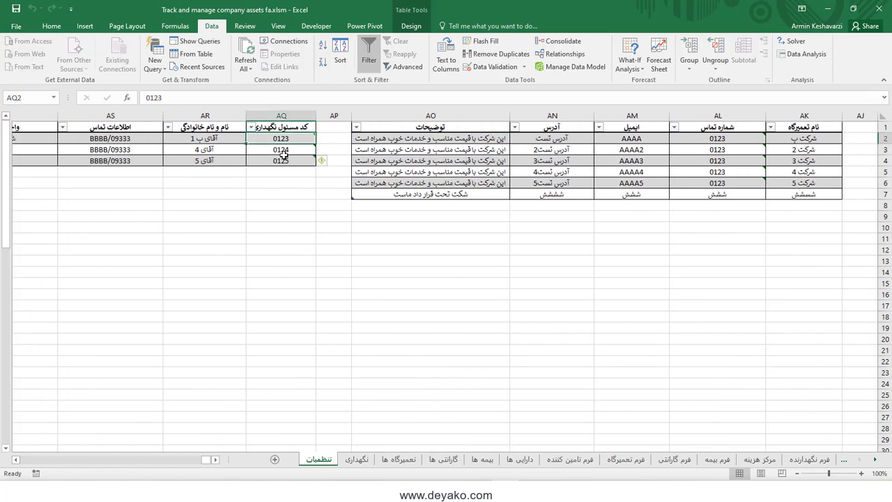
pyautogui.click(284, 152)
pyautogui.click(283, 141)
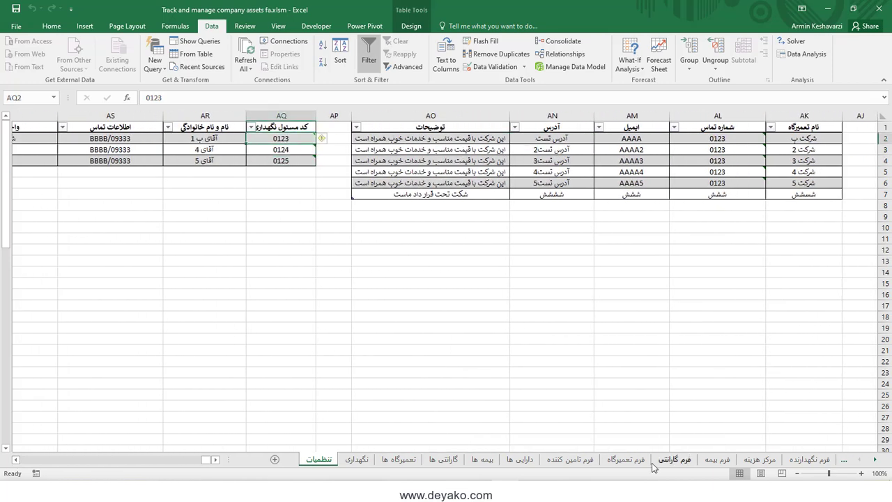
pyautogui.click(802, 459)
# Step: On the cost-centre form, edit the B1 name to ساختمان and restore it to ساختمان اصلی
pyautogui.click(759, 459)
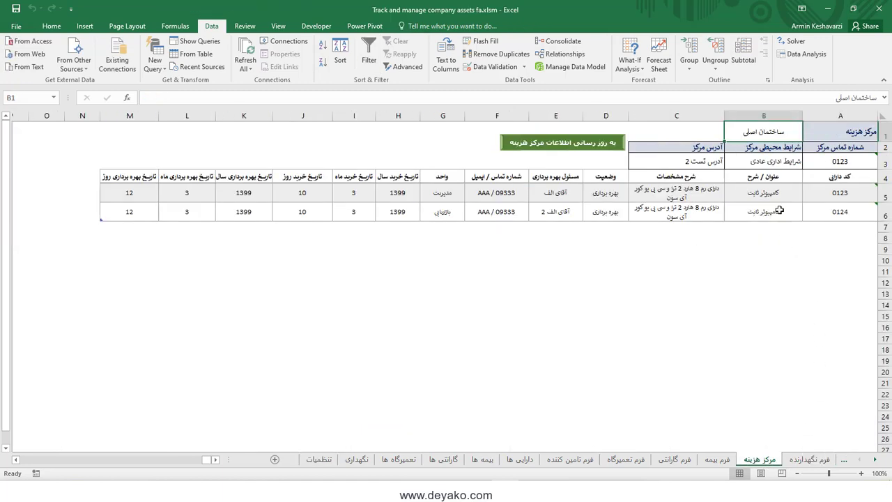
pyautogui.doubleClick(767, 131)
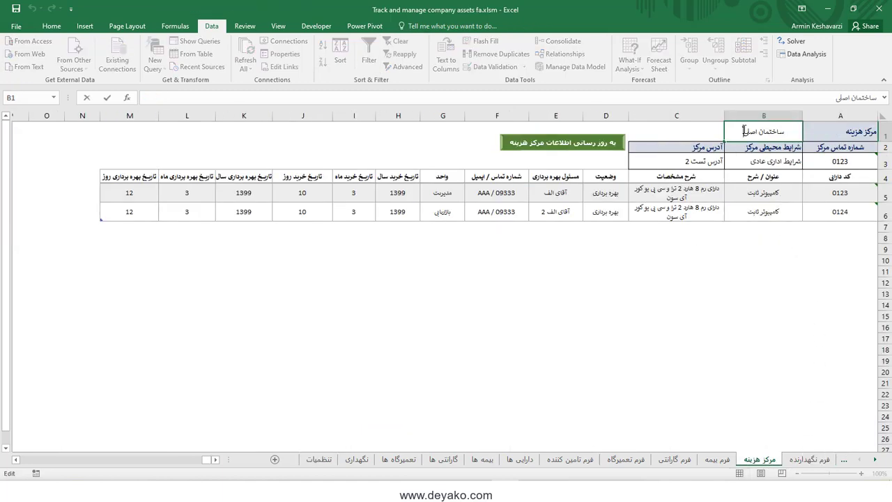
pyautogui.doubleClick(743, 131)
pyautogui.press('BackSpace')
pyautogui.press('Return')
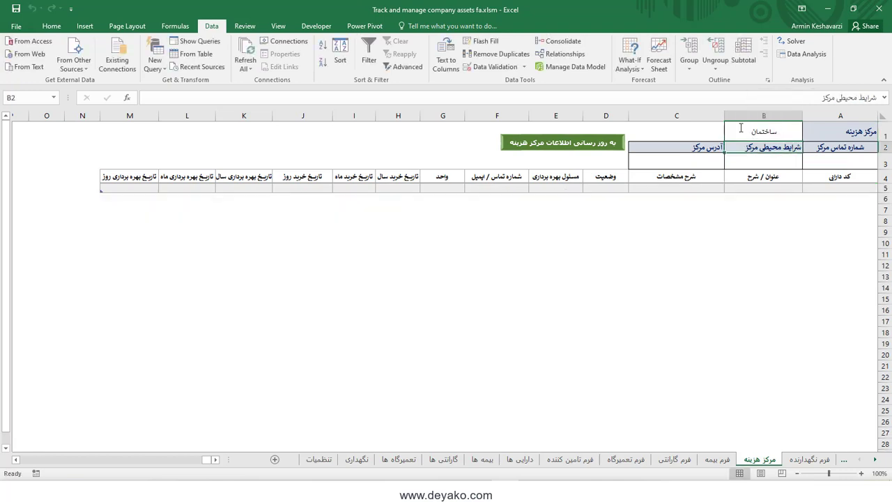
pyautogui.doubleClick(741, 127)
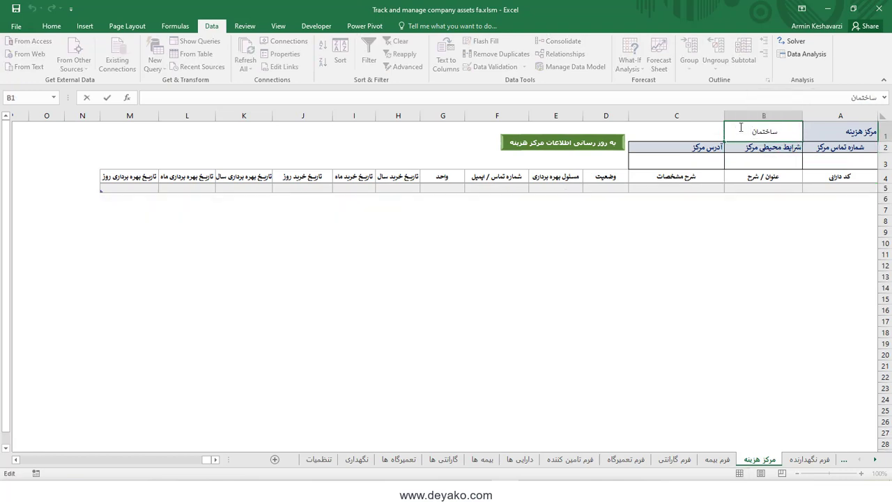
pyautogui.write('اصلی')
pyautogui.press('Return')
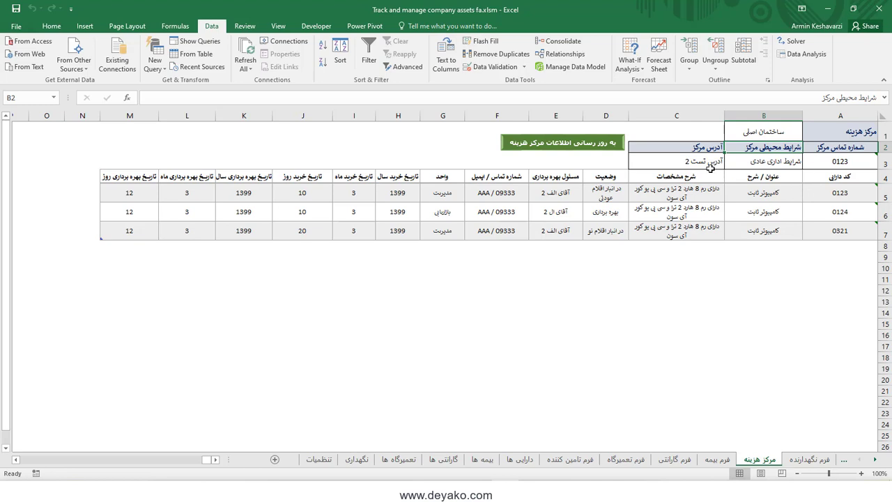
# Step: Review the environmental conditions and first asset's title, responsible person and contact number, then view the insurance form
pyautogui.click(691, 164)
pyautogui.click(788, 160)
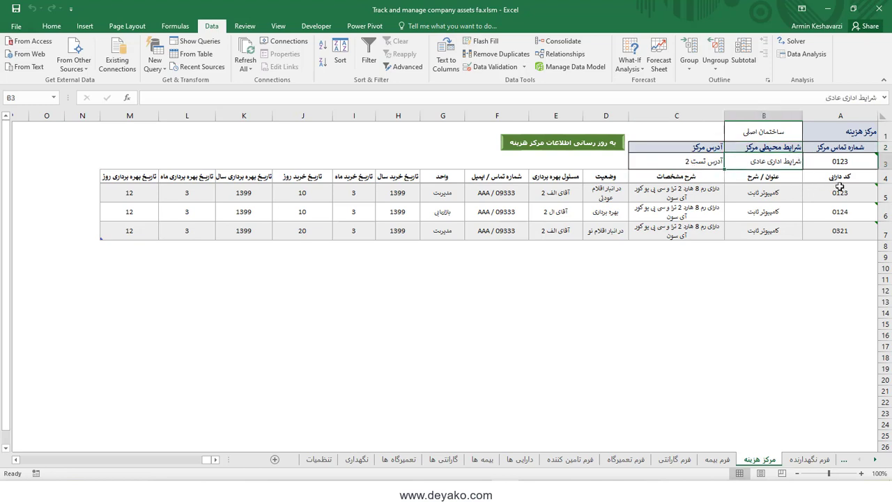
pyautogui.click(765, 191)
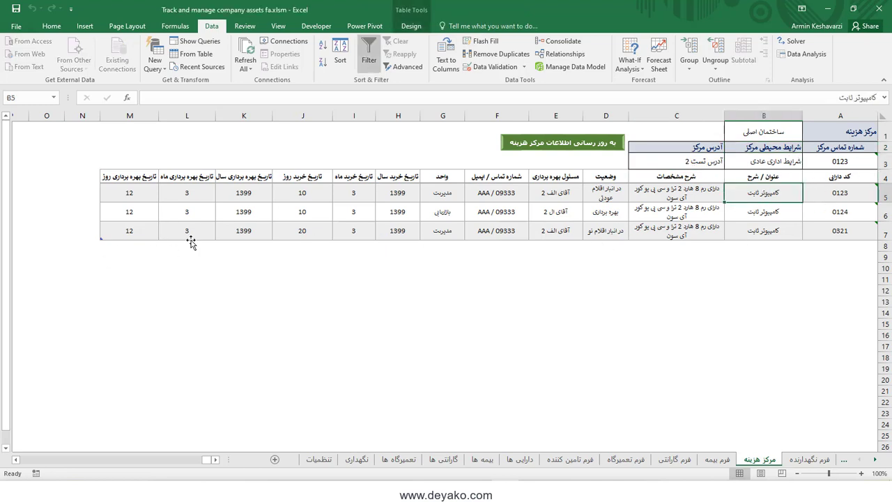
pyautogui.click(562, 194)
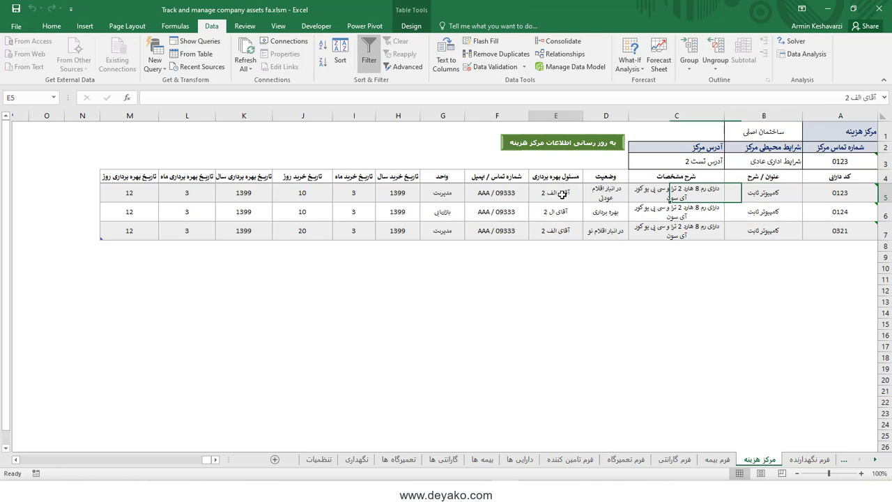
pyautogui.click(498, 200)
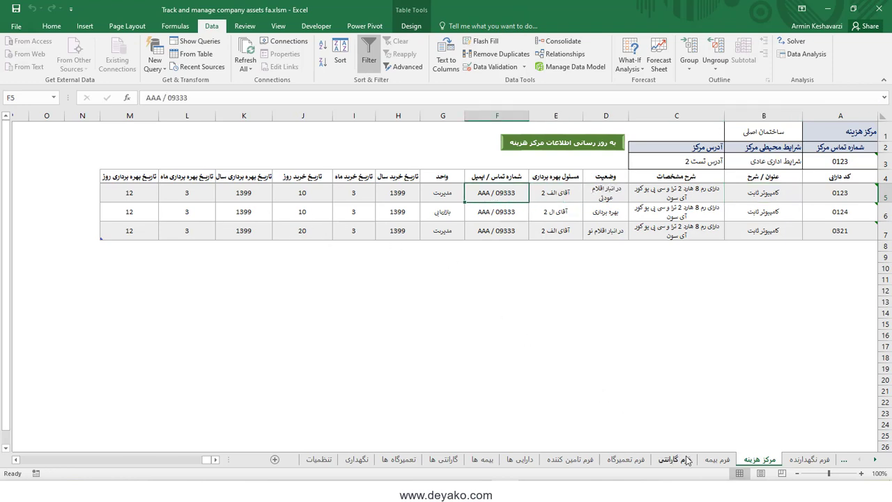
pyautogui.click(719, 460)
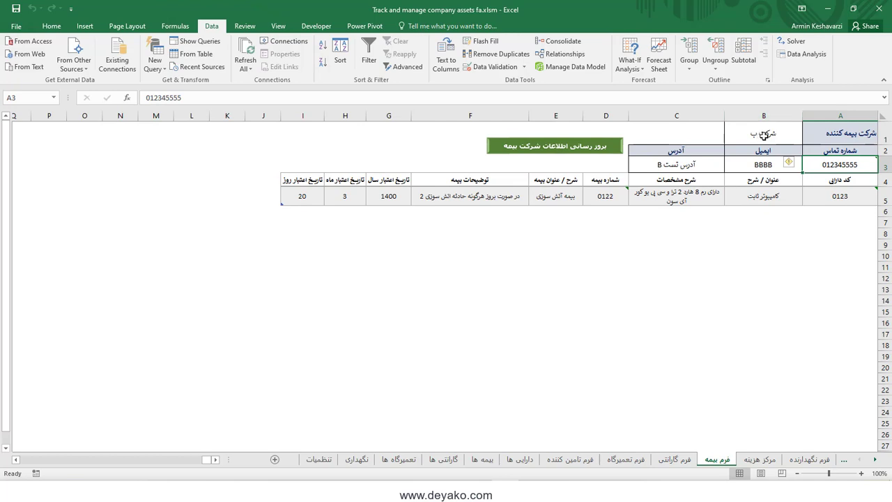
# Step: Try insurance companies شرکت ت and شرکت ب in B1, leaving the insured assets table empty
pyautogui.click(764, 135)
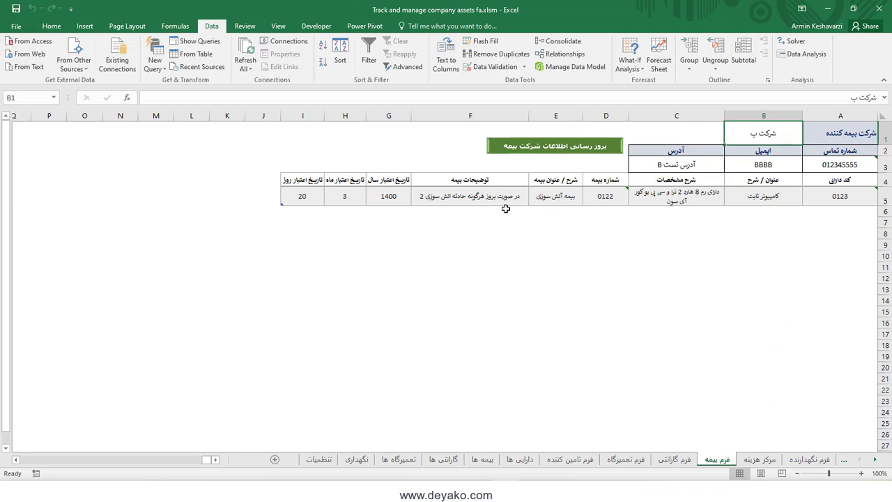
pyautogui.doubleClick(758, 132)
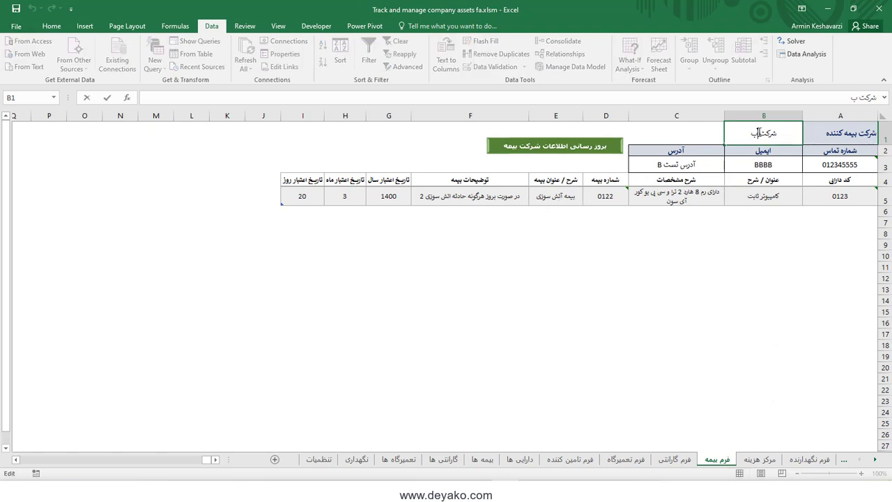
pyautogui.write('ت')
pyautogui.press('Return')
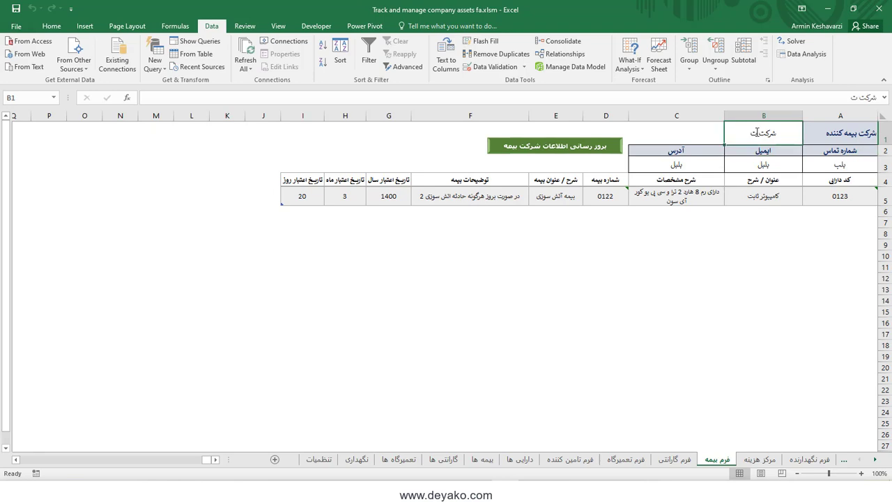
pyautogui.doubleClick(756, 132)
pyautogui.write('ب')
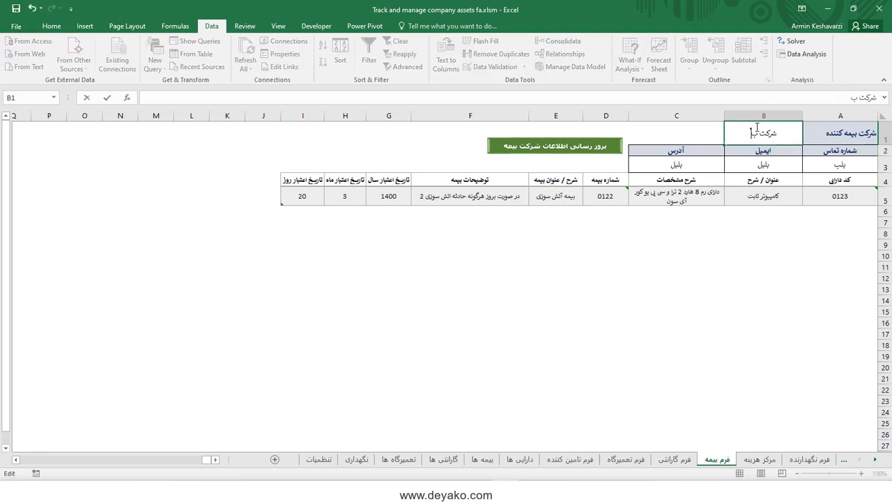
pyautogui.press('Return')
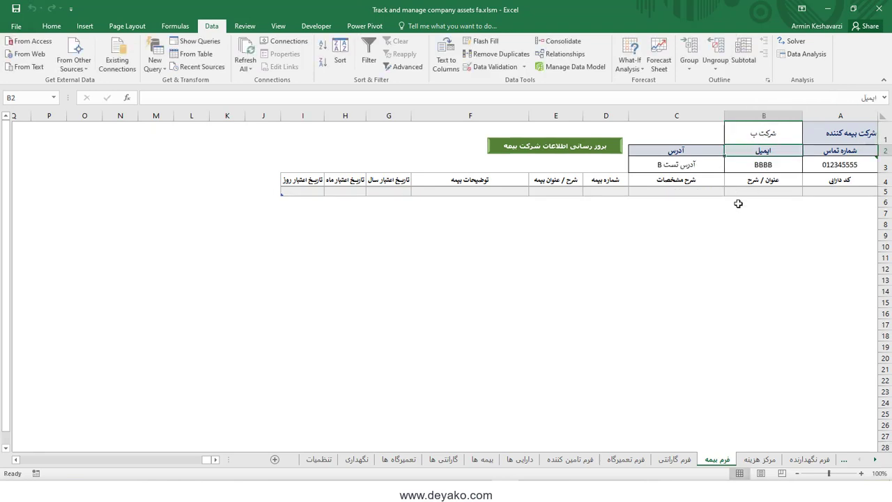
pyautogui.click(843, 191)
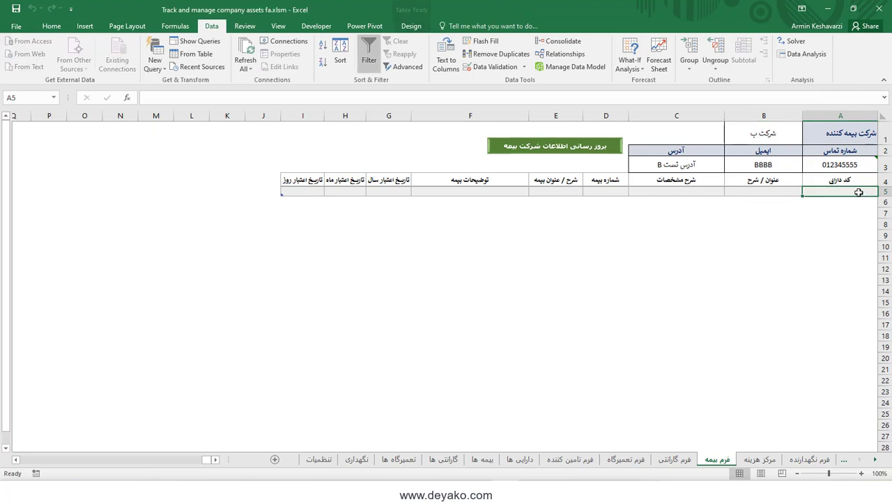
# Step: Set the company to شرکت الف to load its insured assets, then view the warranty form
pyautogui.doubleClick(751, 133)
pyautogui.write('ا')
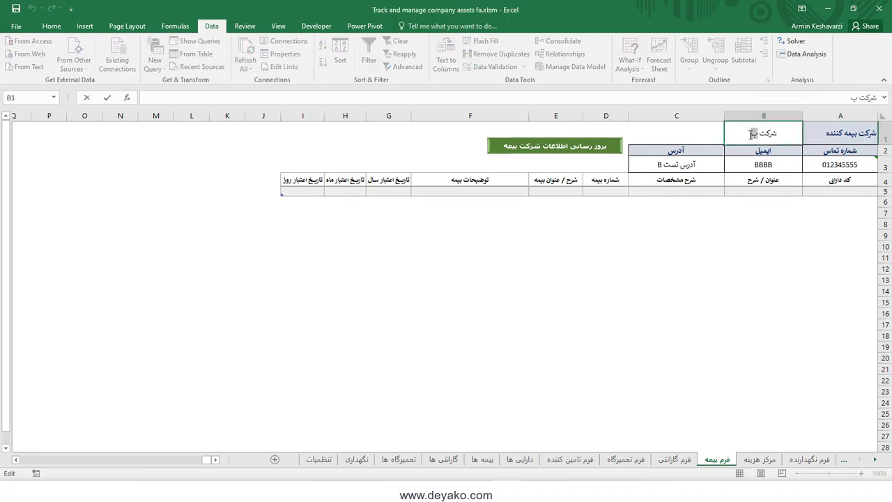
pyautogui.write('لف')
pyautogui.press('Return')
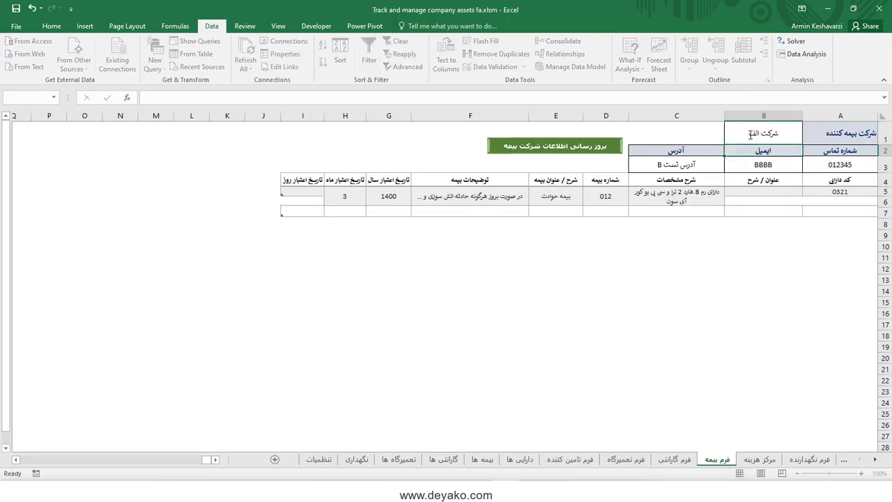
pyautogui.click(683, 461)
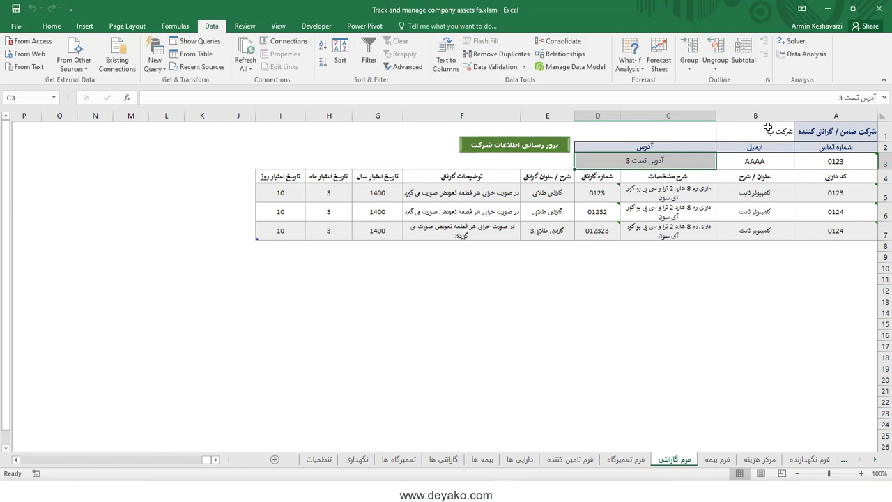
# Step: Center the warranty company name in B1, format it as Text, then view the repair-shop form
pyautogui.click(767, 129)
pyautogui.click(49, 26)
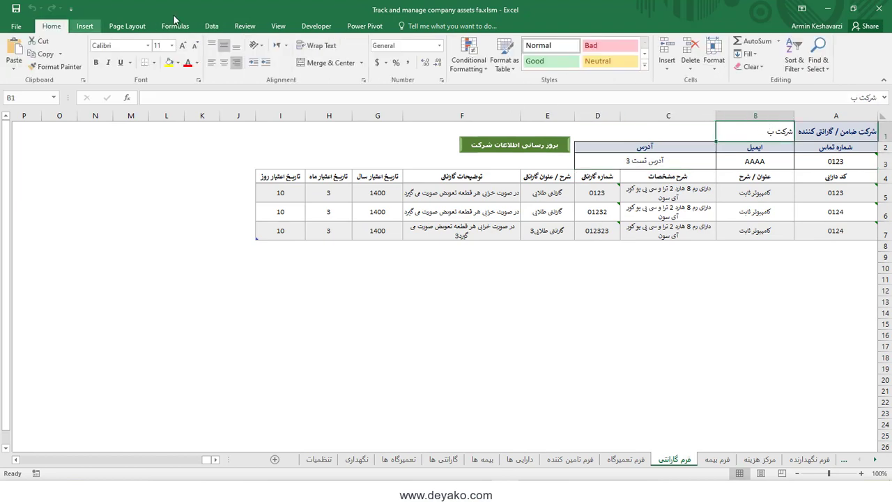
pyautogui.click(224, 63)
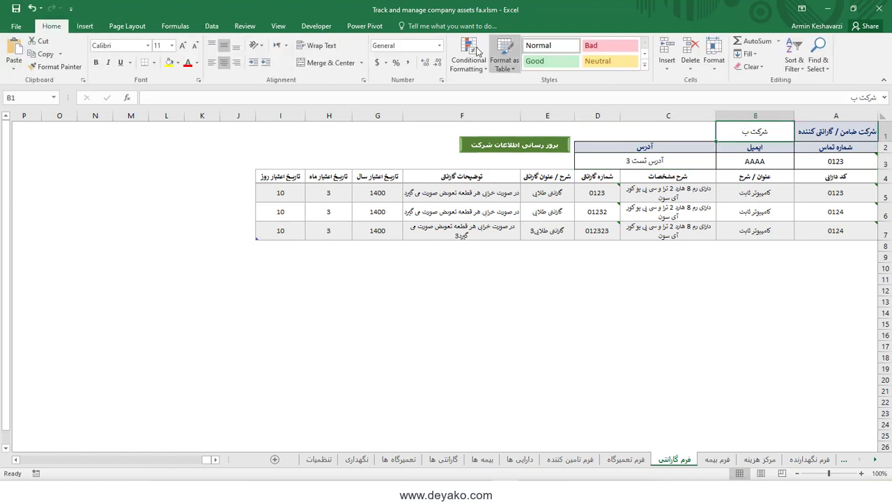
pyautogui.click(439, 46)
pyautogui.click(430, 312)
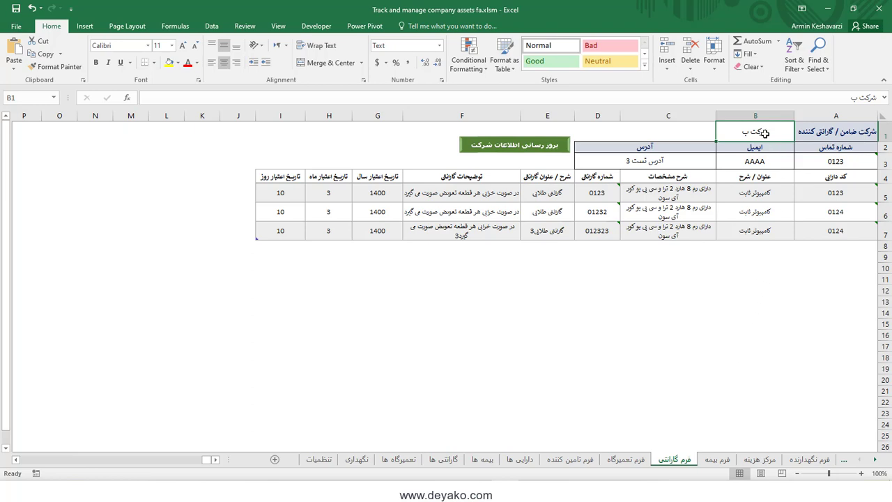
pyautogui.click(635, 460)
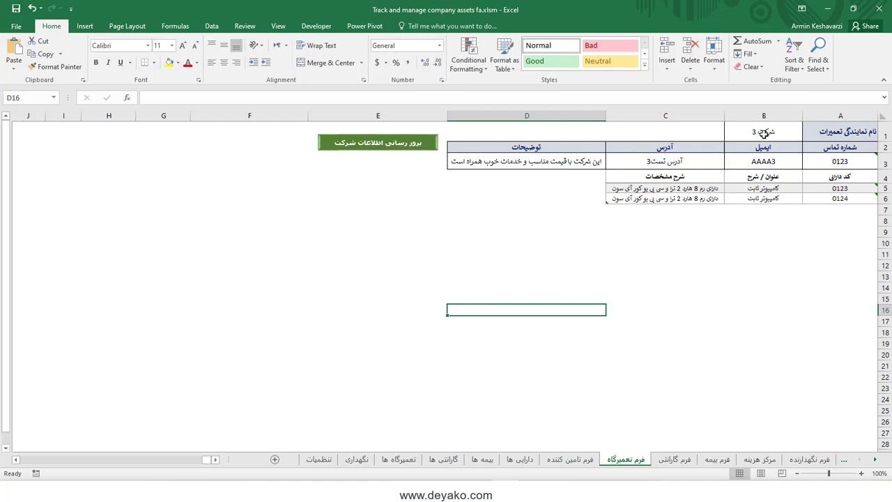
# Step: Inspect the repair form's title and asset codes A6:A15 from 0123, then view the supplier form
pyautogui.click(843, 131)
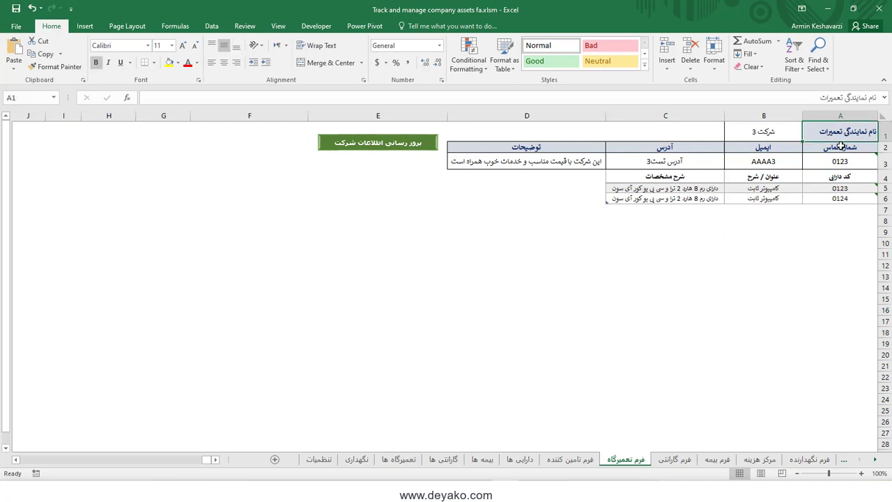
pyautogui.moveTo(828, 200); pyautogui.dragTo(805, 305)
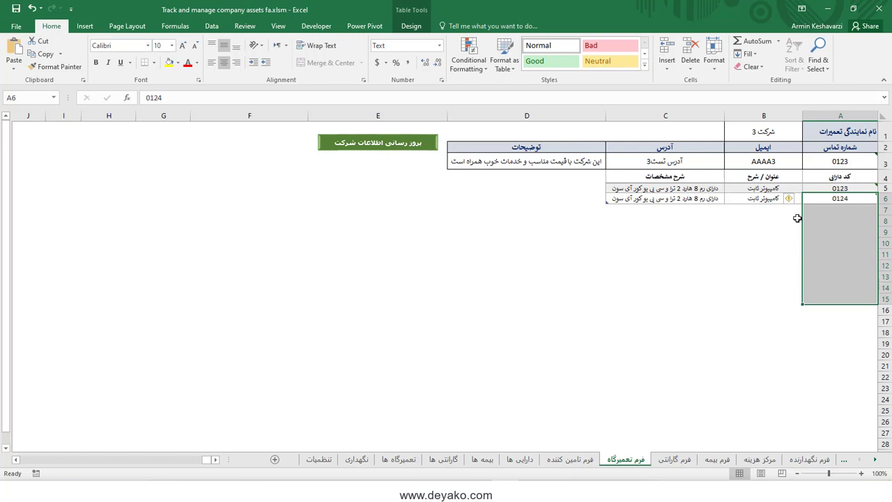
pyautogui.click(838, 187)
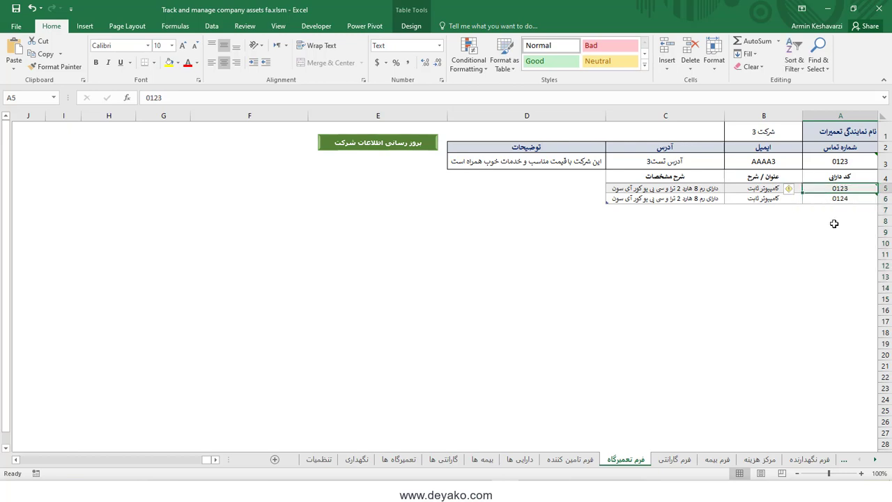
pyautogui.click(570, 459)
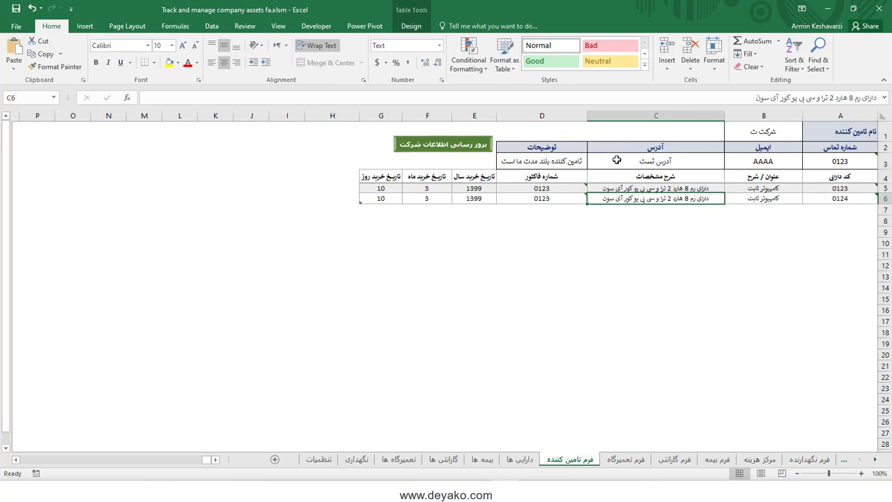
# Step: Select the supplier's contact row A3:D3, then step through the form sheets to فرم دارایی
pyautogui.moveTo(822, 163); pyautogui.dragTo(541, 161)
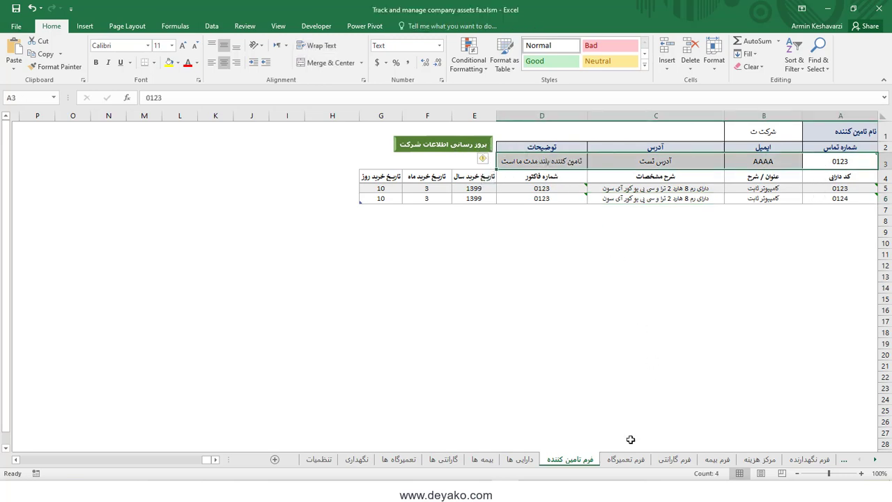
pyautogui.click(612, 460)
pyautogui.click(673, 459)
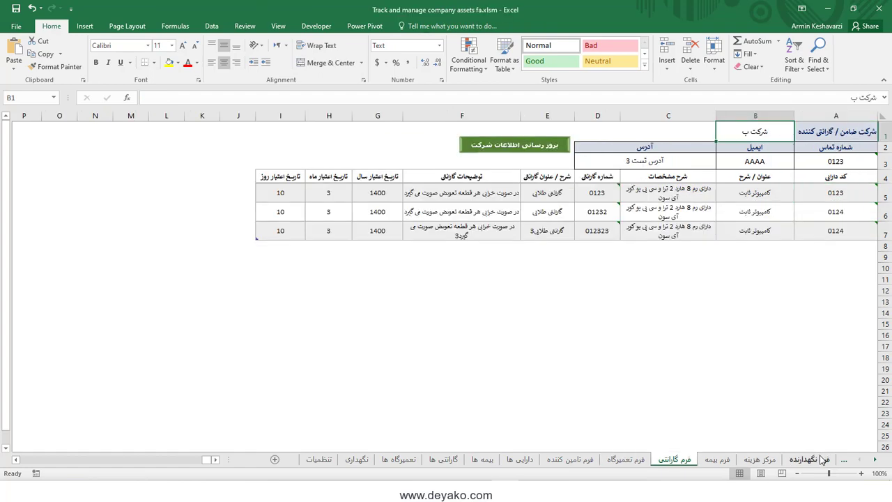
pyautogui.click(808, 459)
pyautogui.click(878, 459)
pyautogui.click(877, 459)
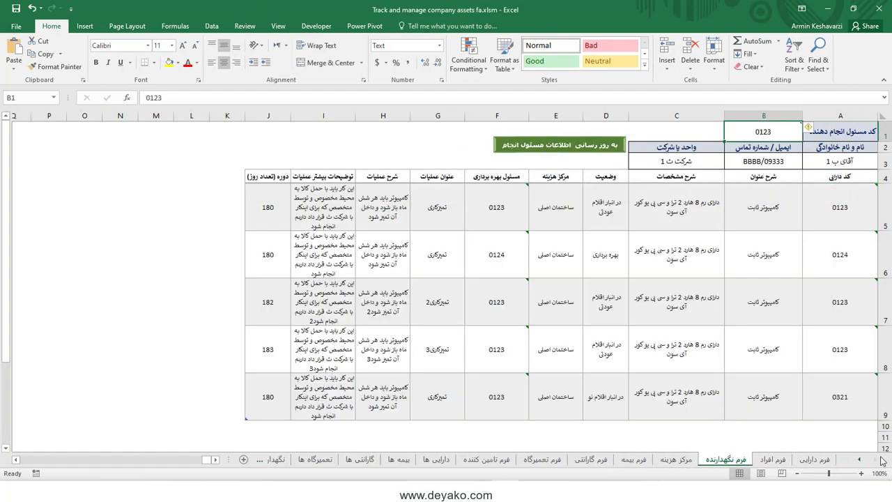
pyautogui.click(812, 459)
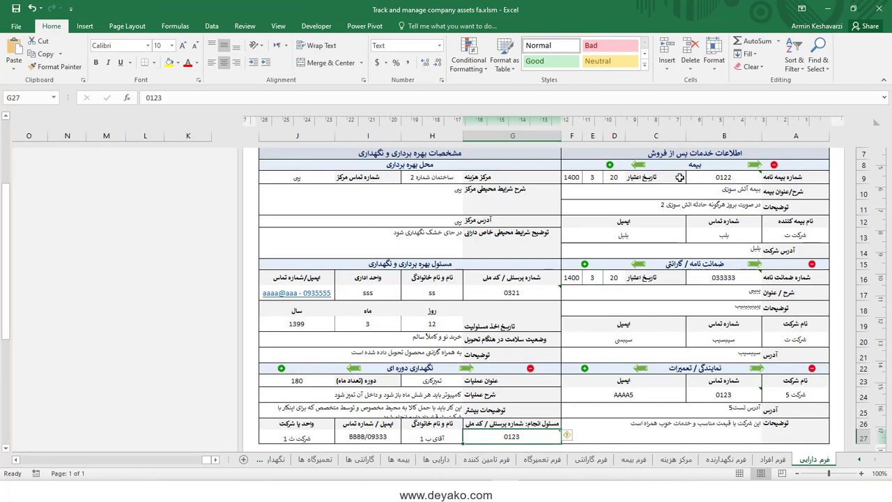
pyautogui.scroll(2, 695, 260)
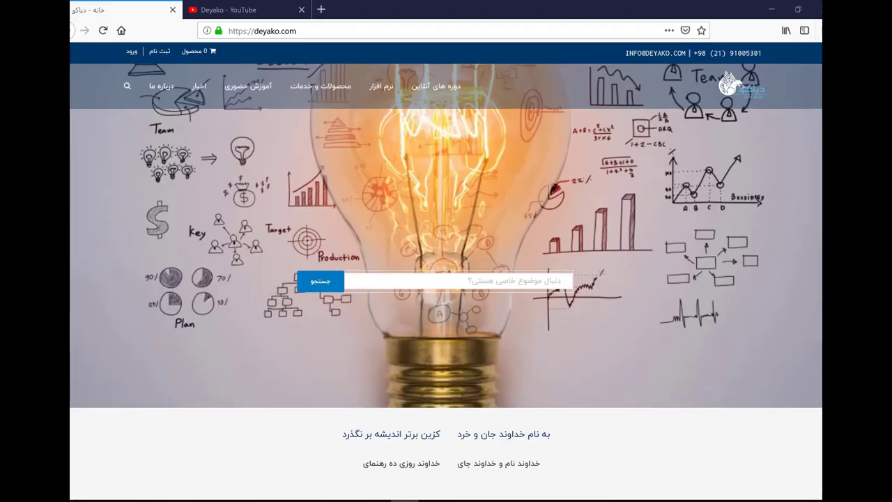
# Step: Switch Firefox to the Deyako - YouTube tab
pyautogui.click(253, 11)
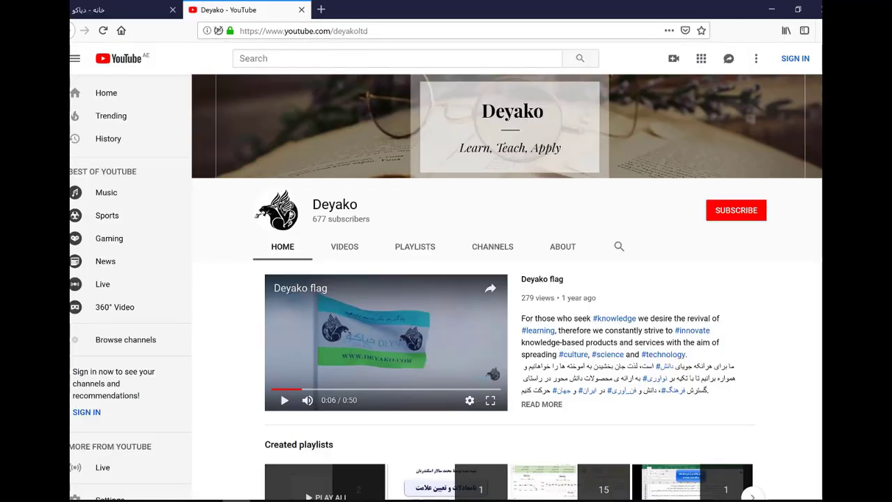